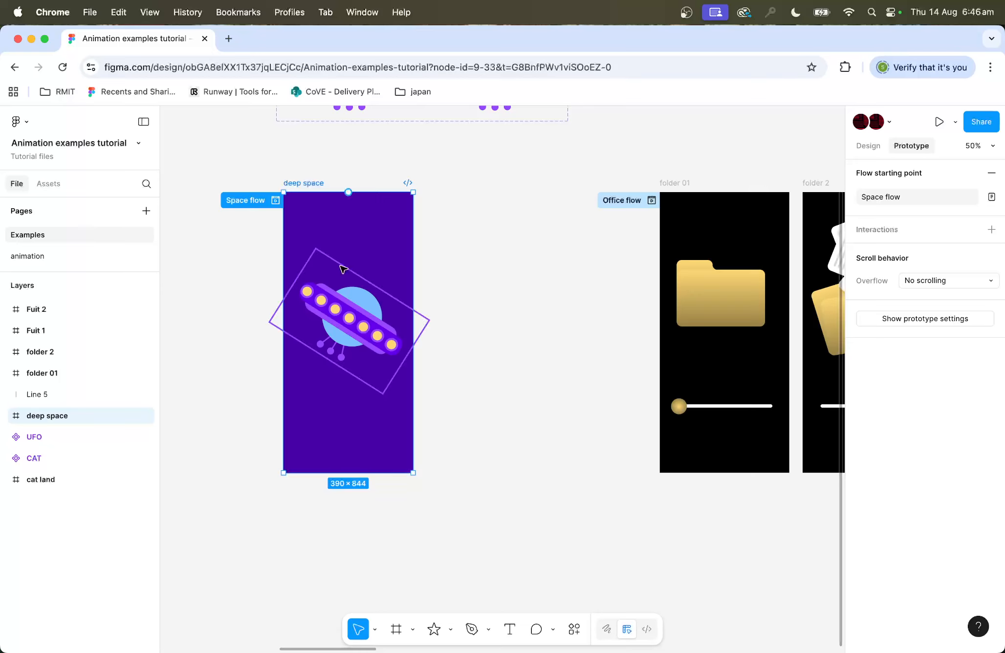
On the animation page, add an iPhone 13 & 14 frame in the empty space beside the Cat land frame.
left_click(33, 256)
scroll(515, 325, "right", 5)
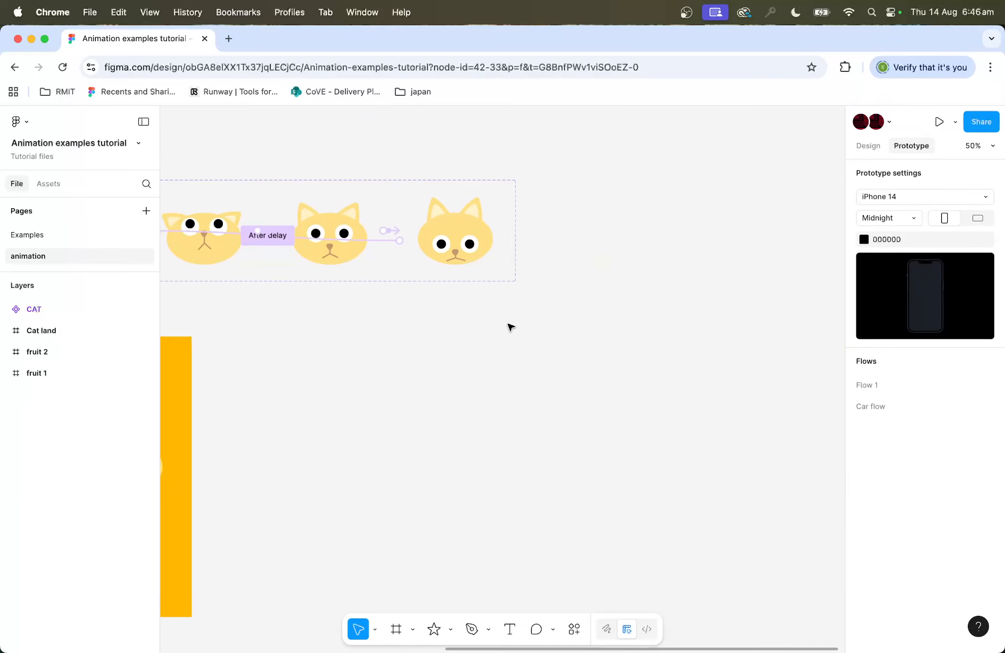
scroll(513, 326, "left", 12)
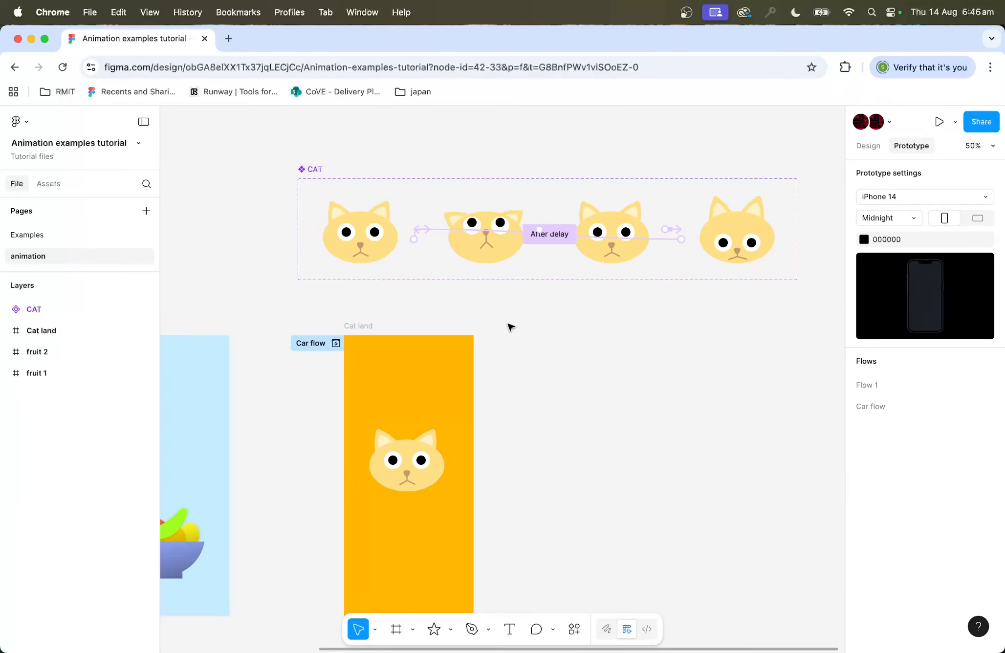
key("minus")
left_click_drag(404, 269, 252, 270)
scroll(561, 380, "right", 5)
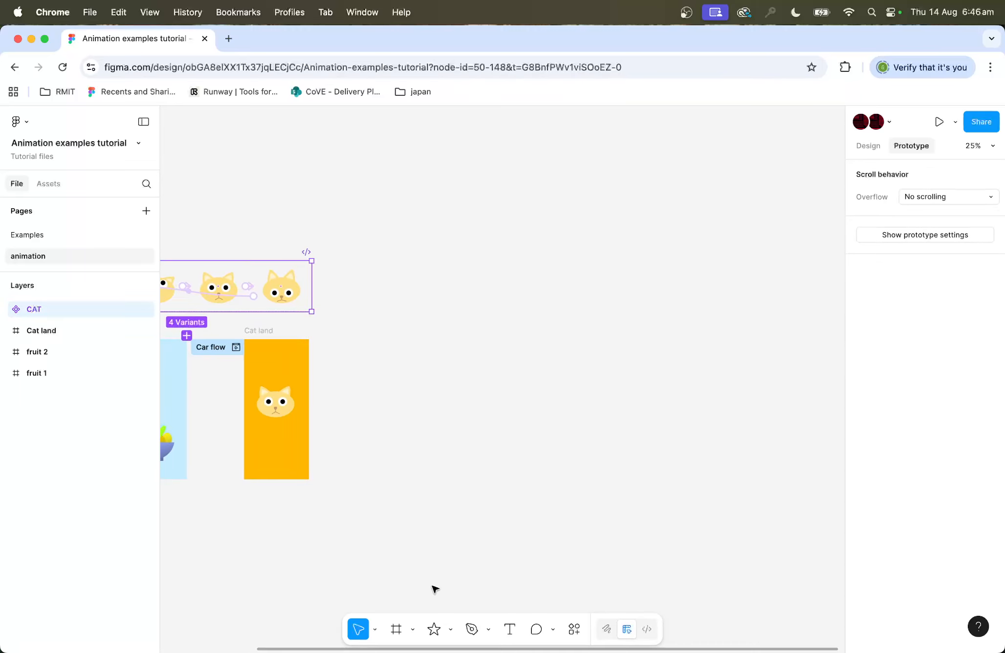
left_click(396, 629)
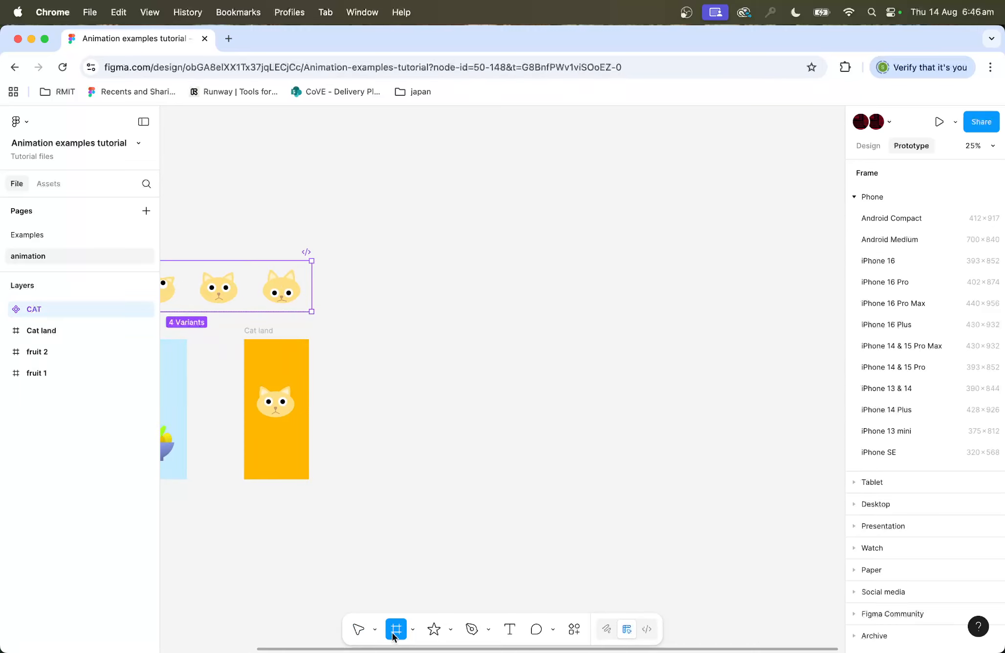
left_click(911, 385)
left_click_drag(514, 299, 423, 331)
Rename the new iPhone frame as Space.
double_click(423, 330)
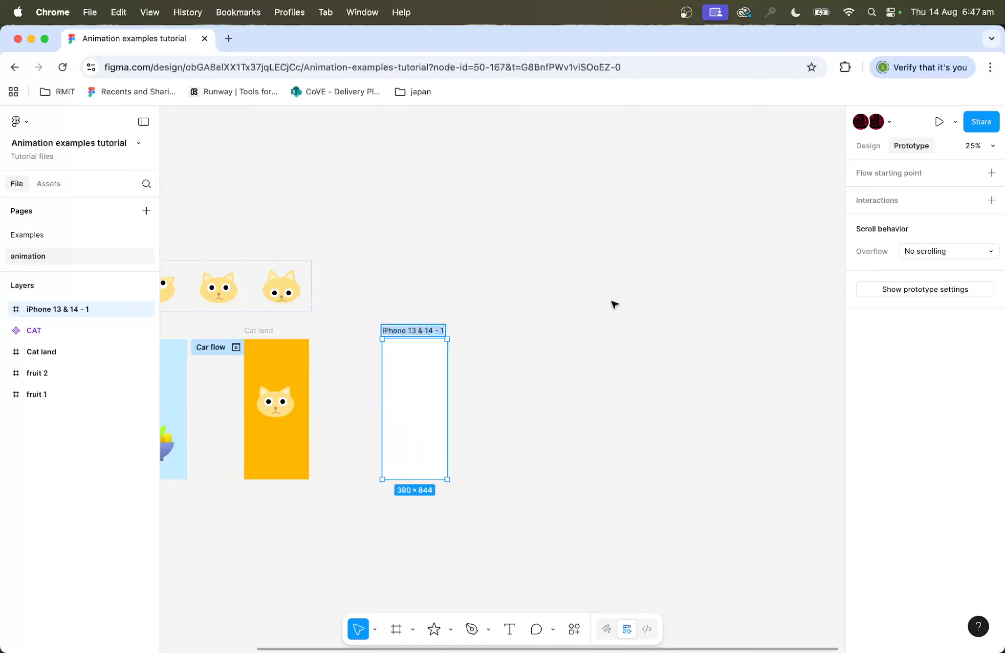
type("S")
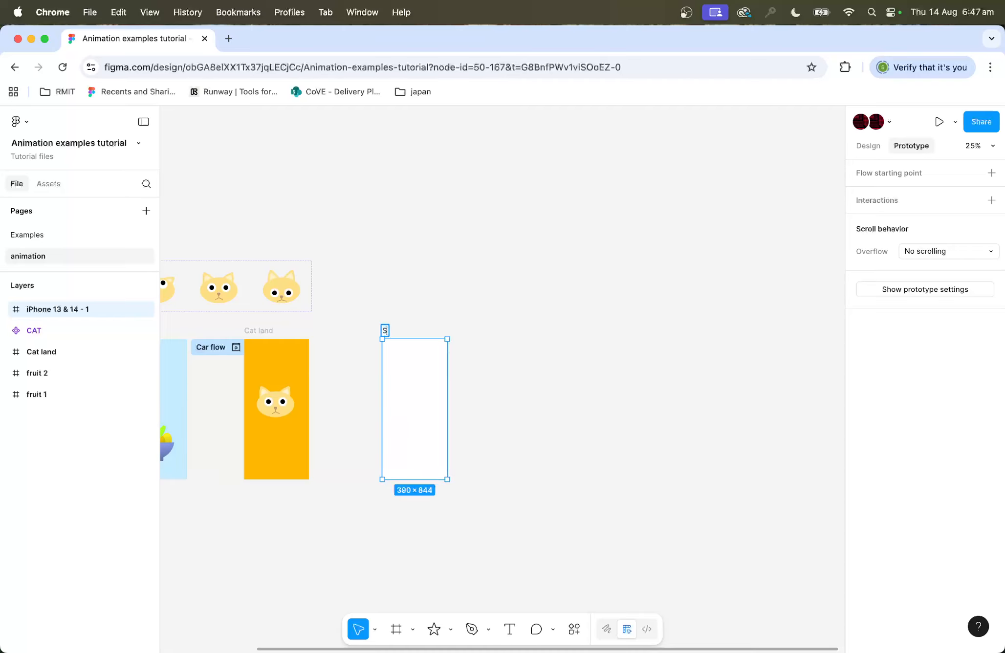
type("pace")
left_click(796, 328)
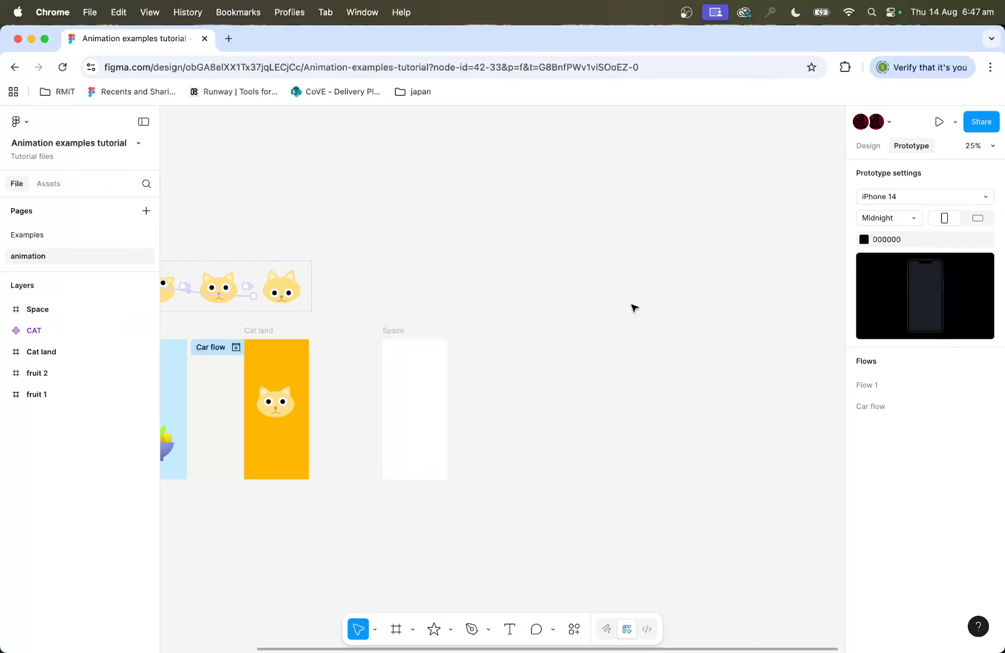
Draw a circle about 159 × 159 on the empty canvas above the Space frame.
key("super+equal")
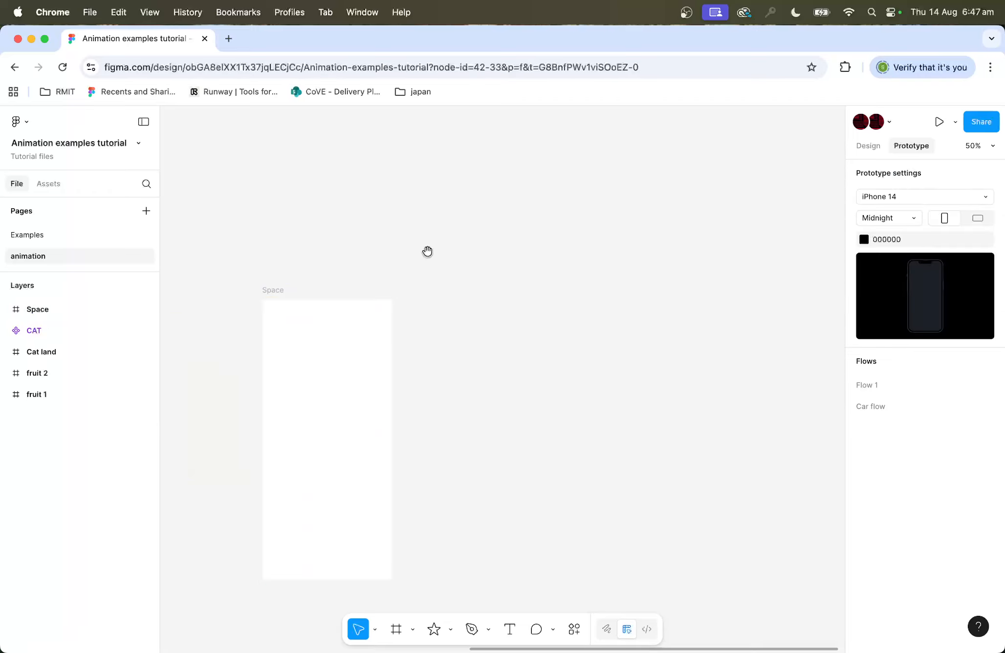
left_click_drag(426, 252, 516, 389)
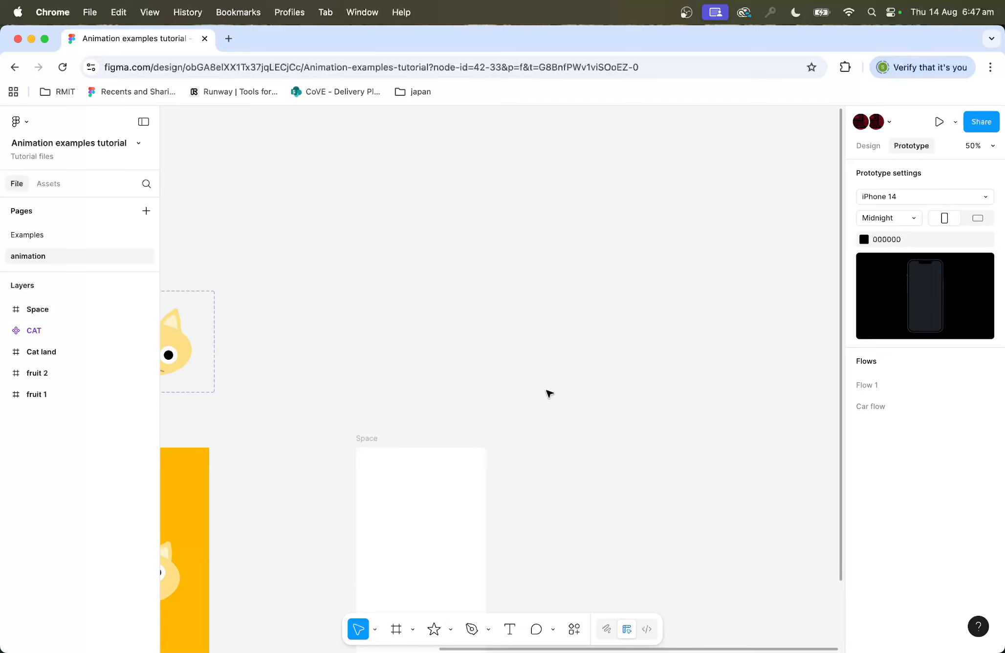
key("super+equal")
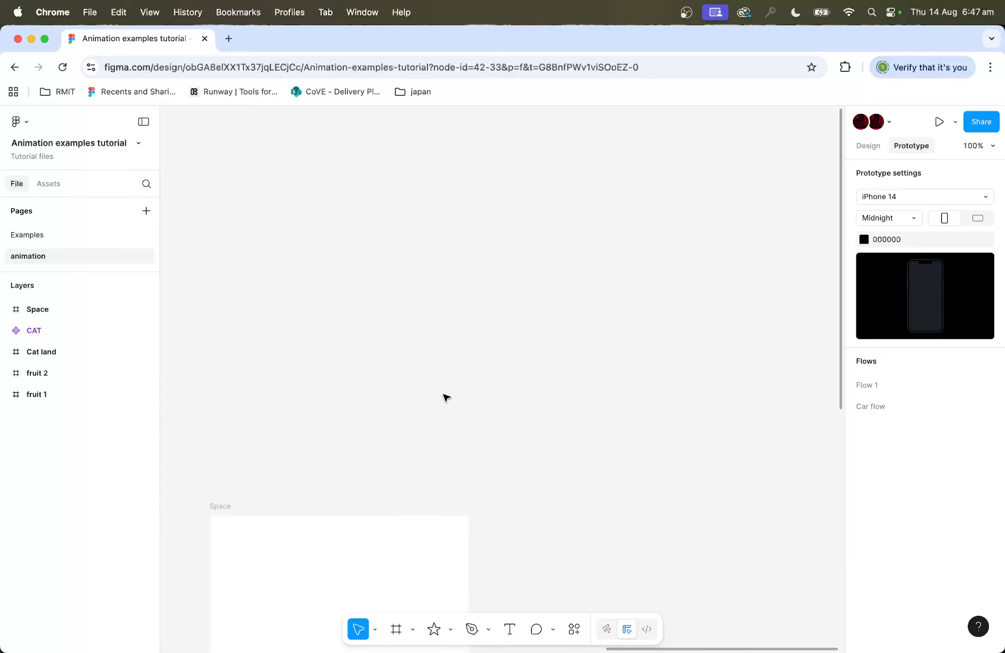
left_click_drag(337, 439, 382, 348)
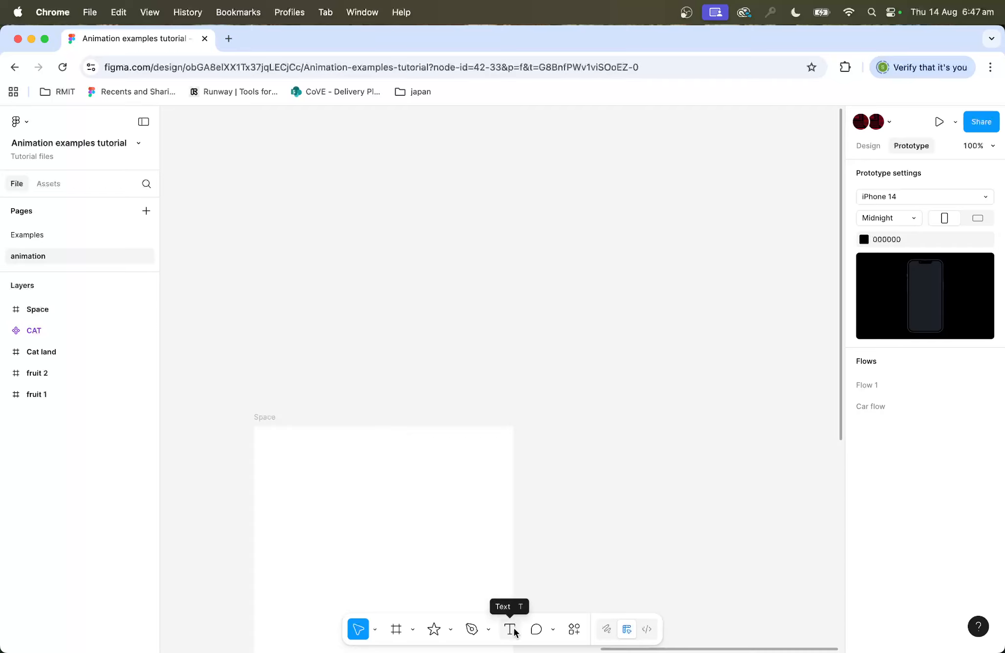
left_click(450, 629)
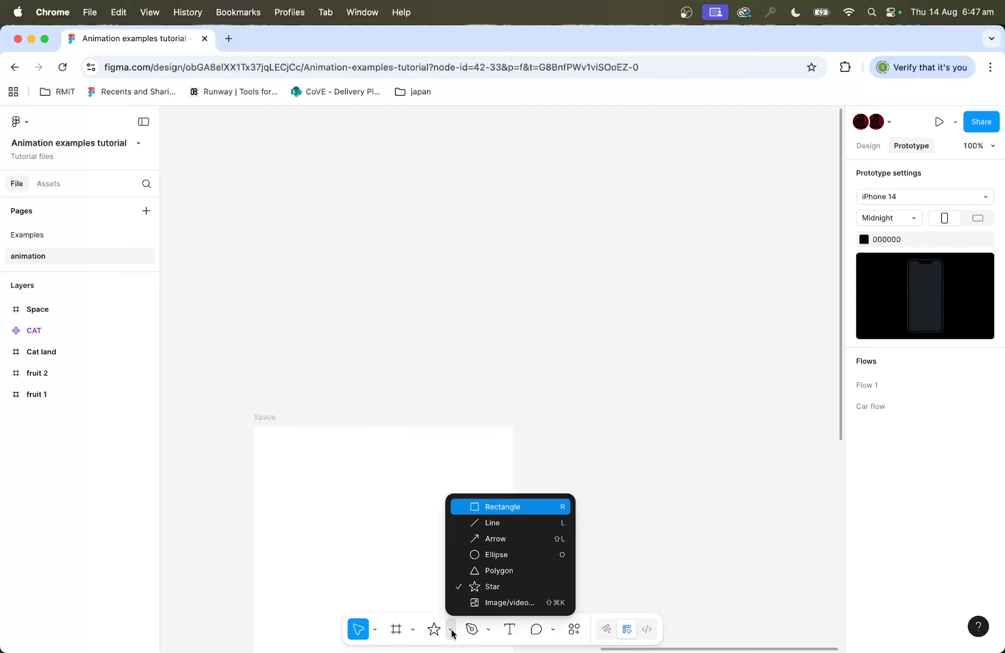
left_click(494, 555)
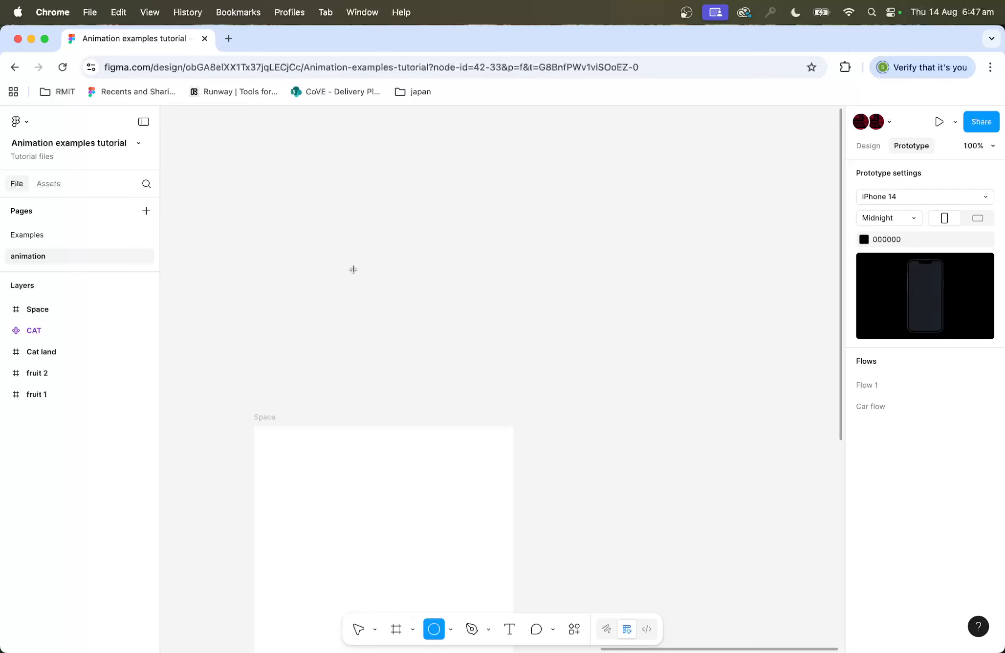
mouse_move(354, 252)
left_mouse_down()
mouse_move(457, 354)
mouse_move(408, 322)
left_mouse_up()
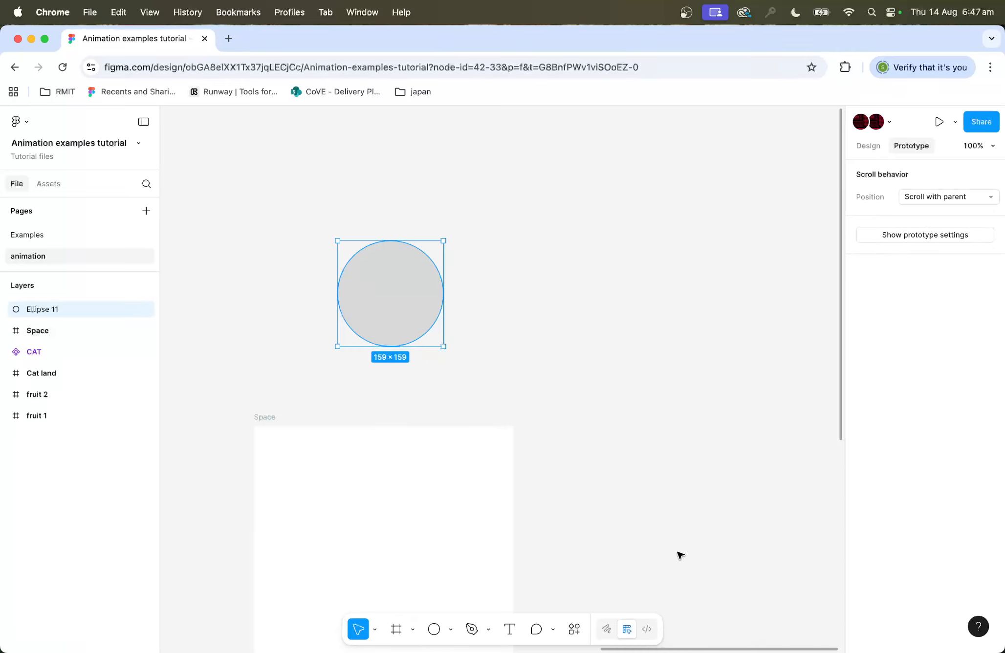
Change the circle's fill to light blue, A9C5FF.
left_click(867, 146)
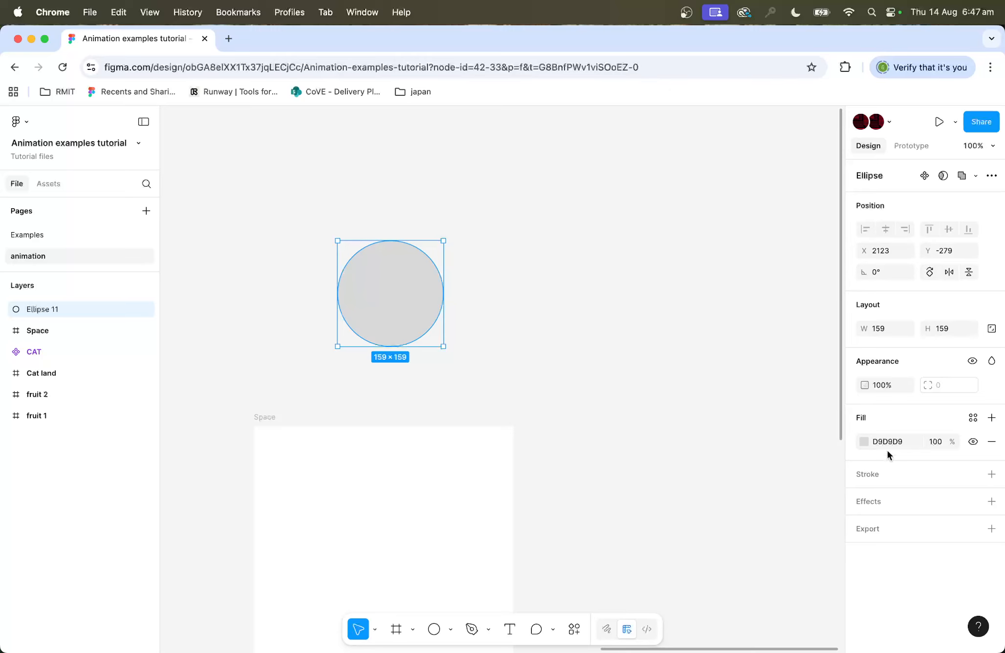
left_click(864, 441)
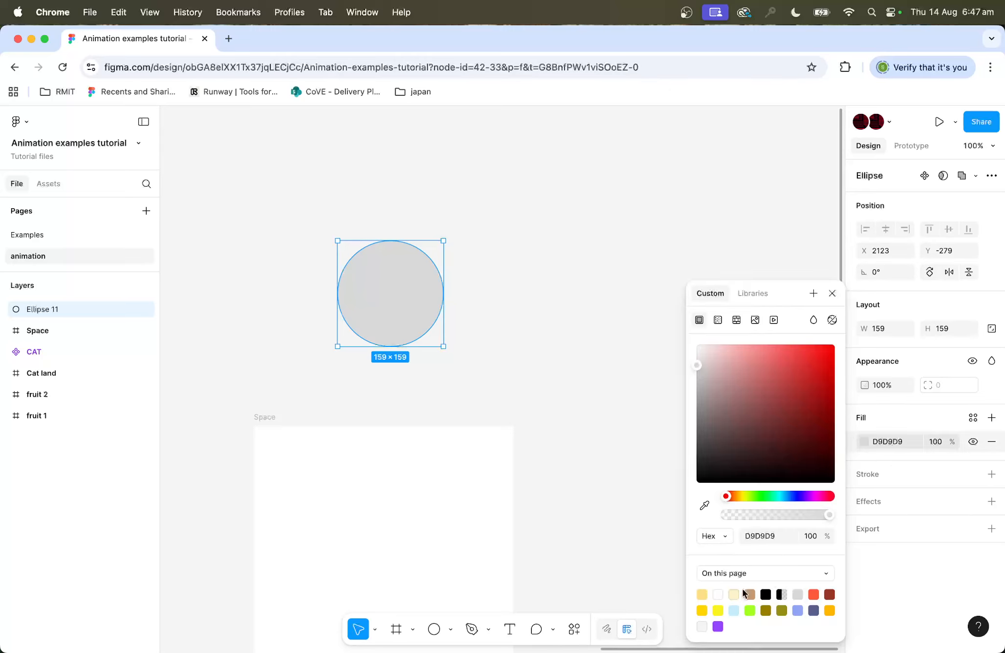
left_click_drag(794, 496, 786, 493)
left_click_drag(758, 371, 742, 346)
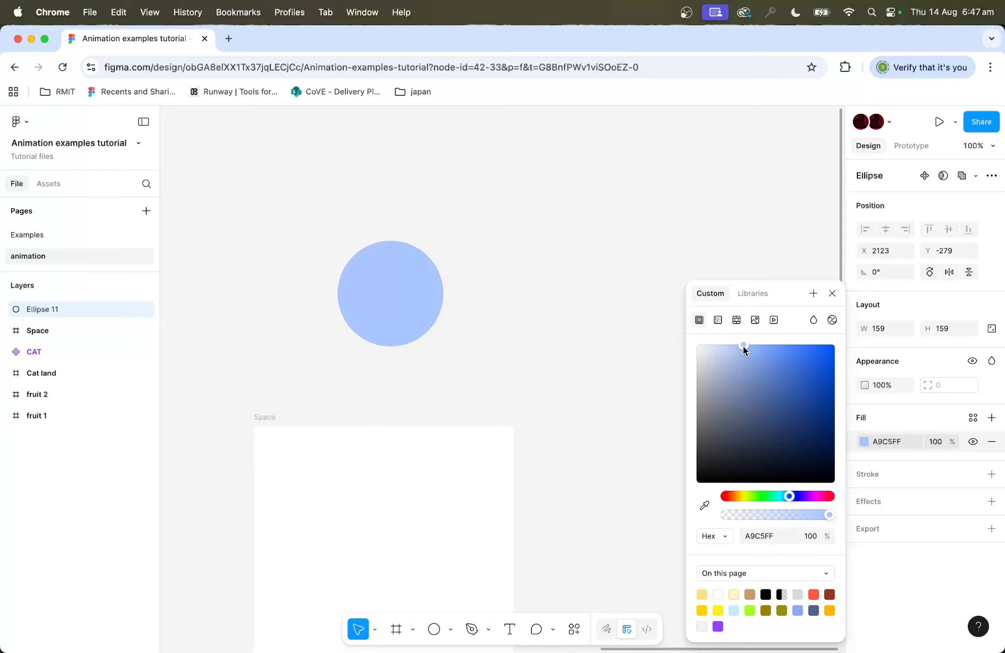
left_click(513, 289)
left_click(430, 308)
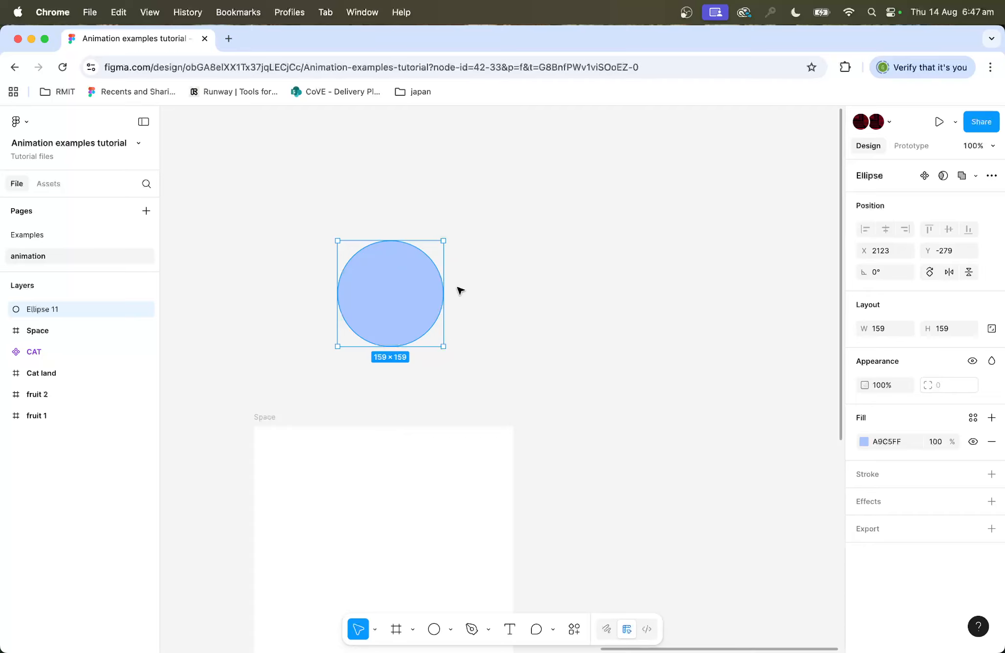
Draw a rectangle 350 wide across the middle of the blue circle and set its height to 60.
left_click(450, 629)
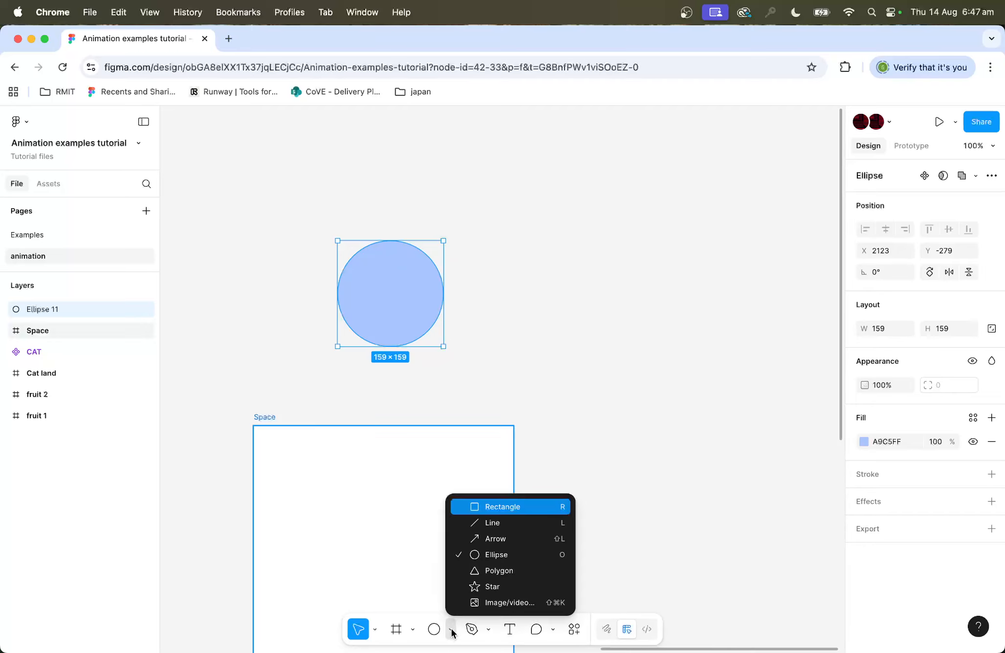
left_click(489, 511)
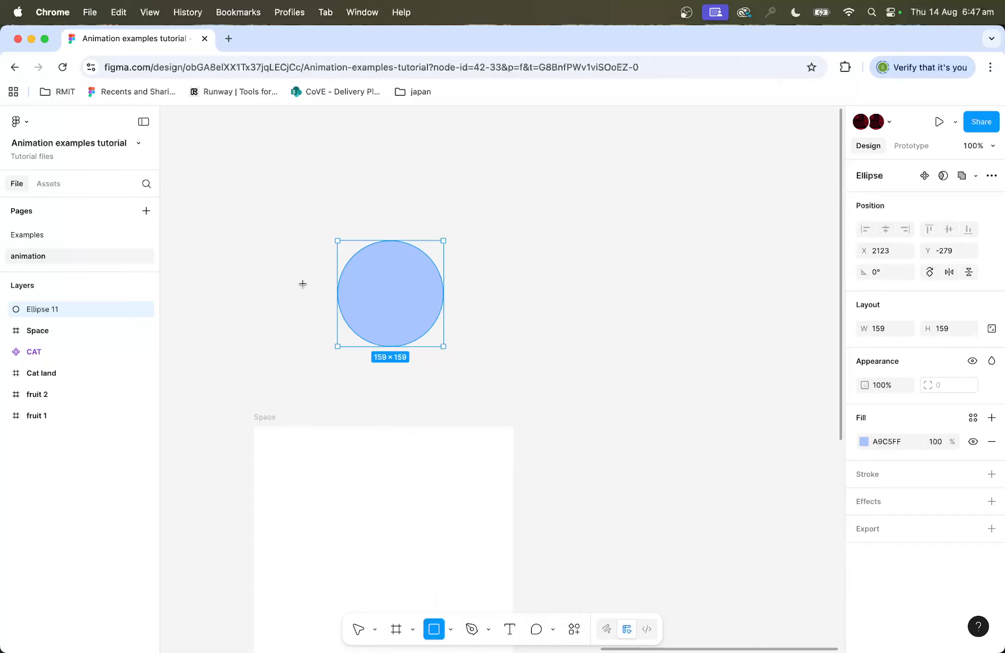
left_click_drag(270, 282, 501, 320)
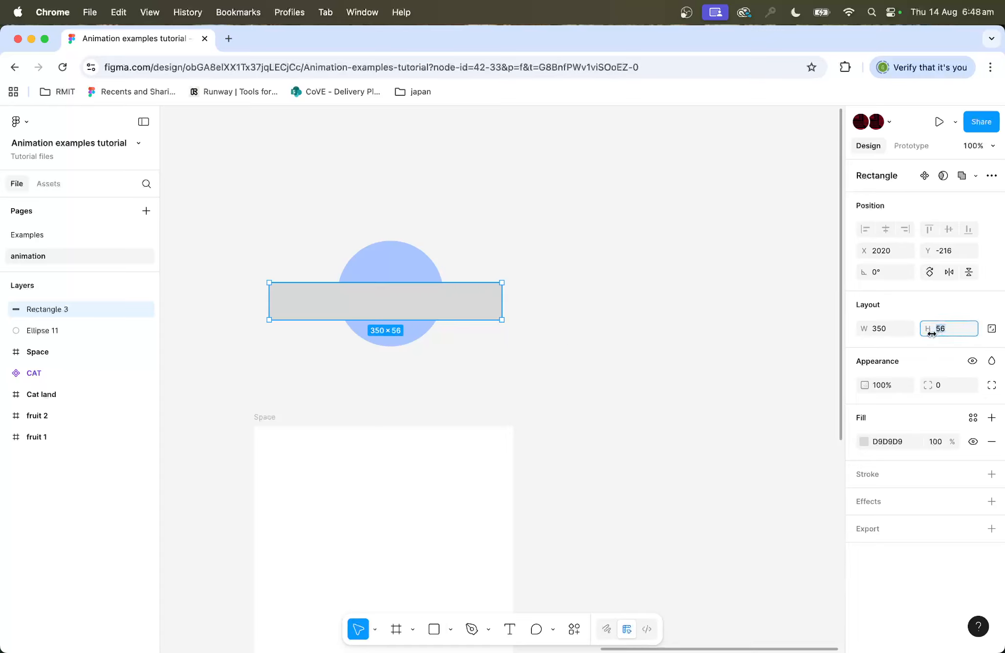
type("60")
key("Return")
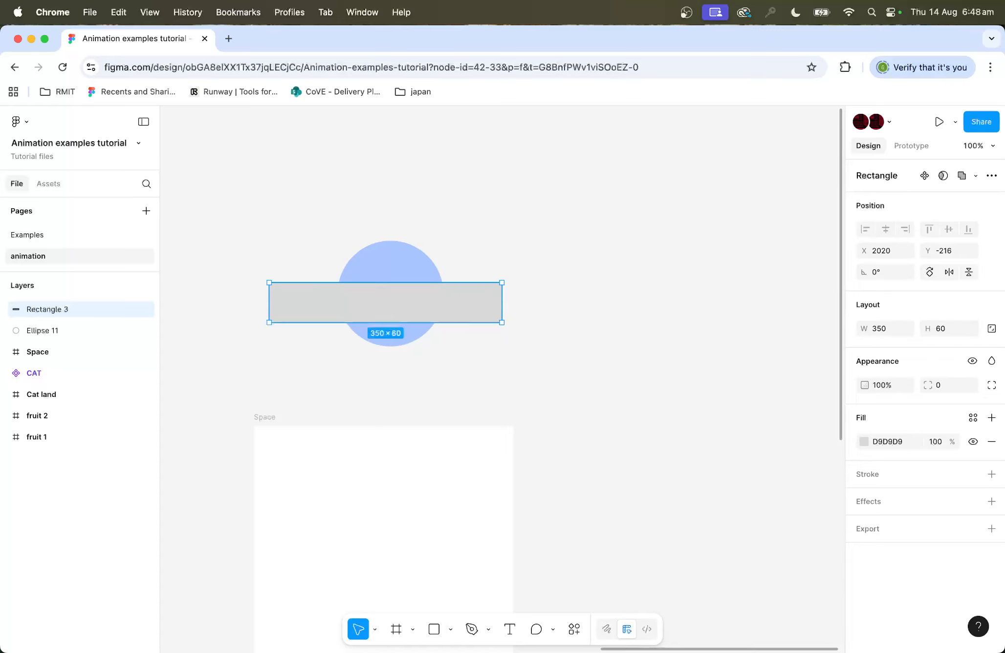
Round the rectangle's corners with a radius of 28.
left_click(943, 384)
type("2")
key("Return")
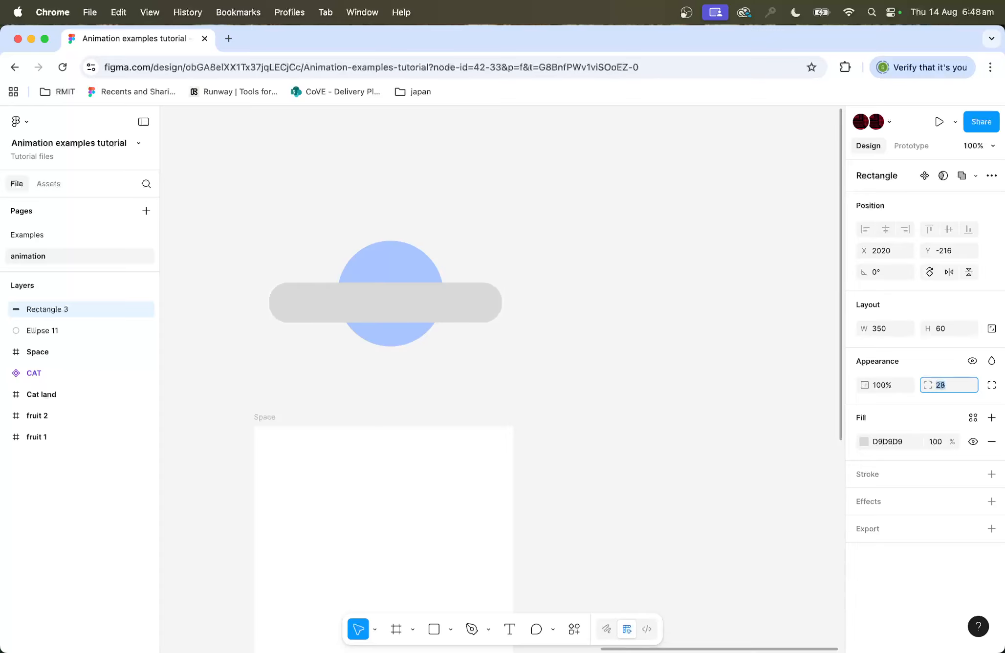
left_click(635, 321)
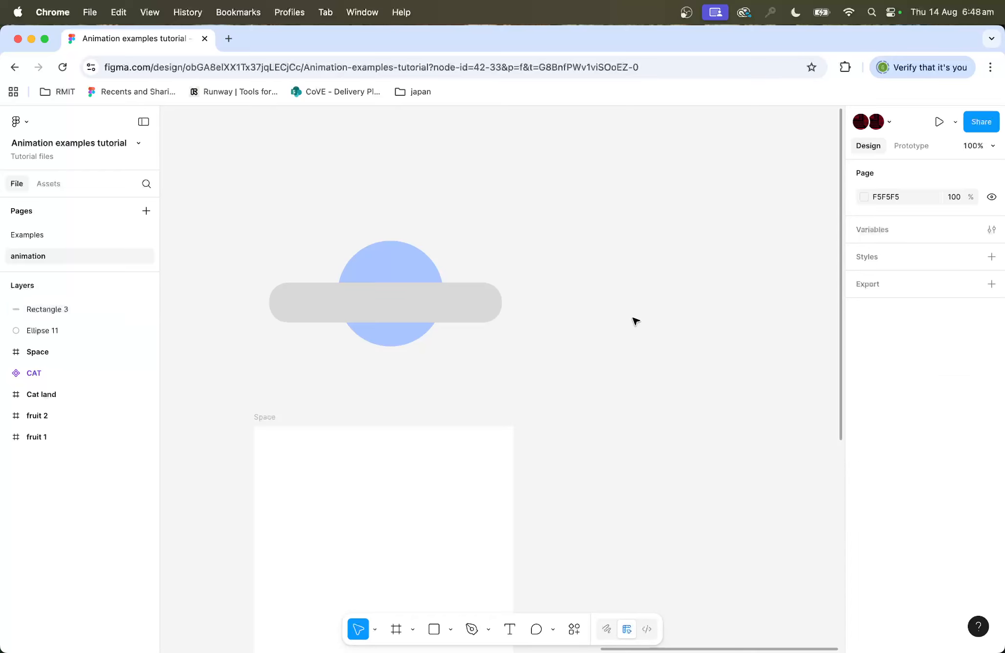
Duplicate the rounded rectangle and resize the copy about its centre to about 252 × 82.
left_click(395, 316)
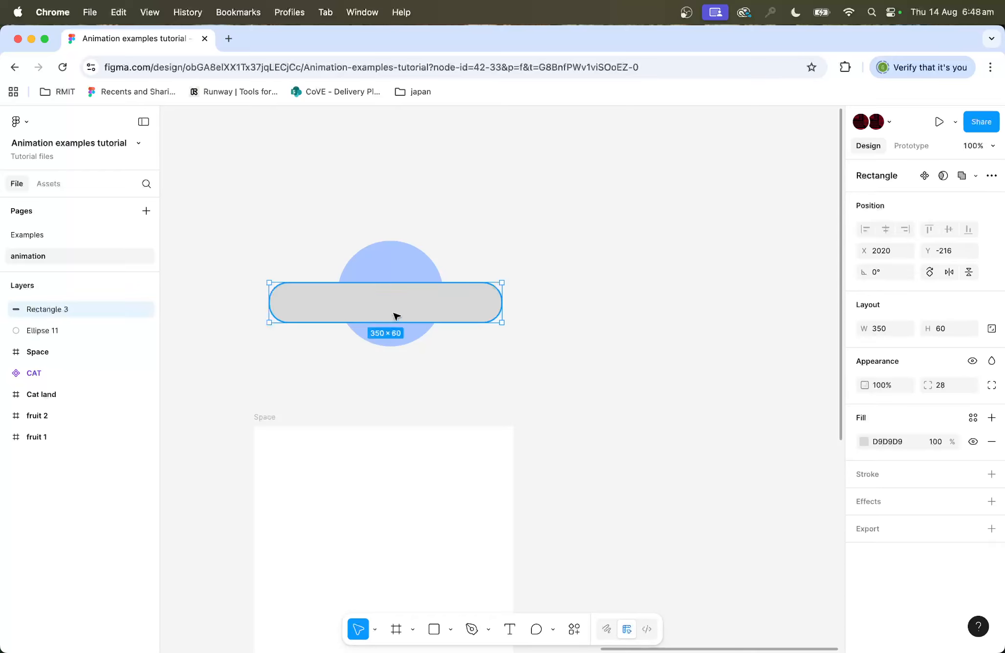
key("super+d")
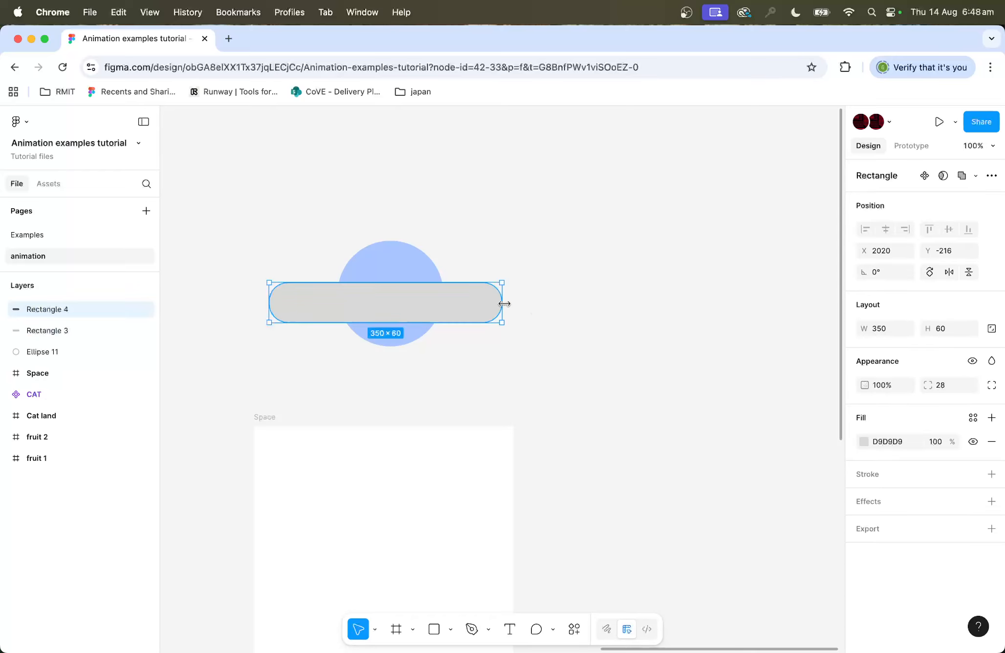
left_click_drag(502, 303, 402, 329)
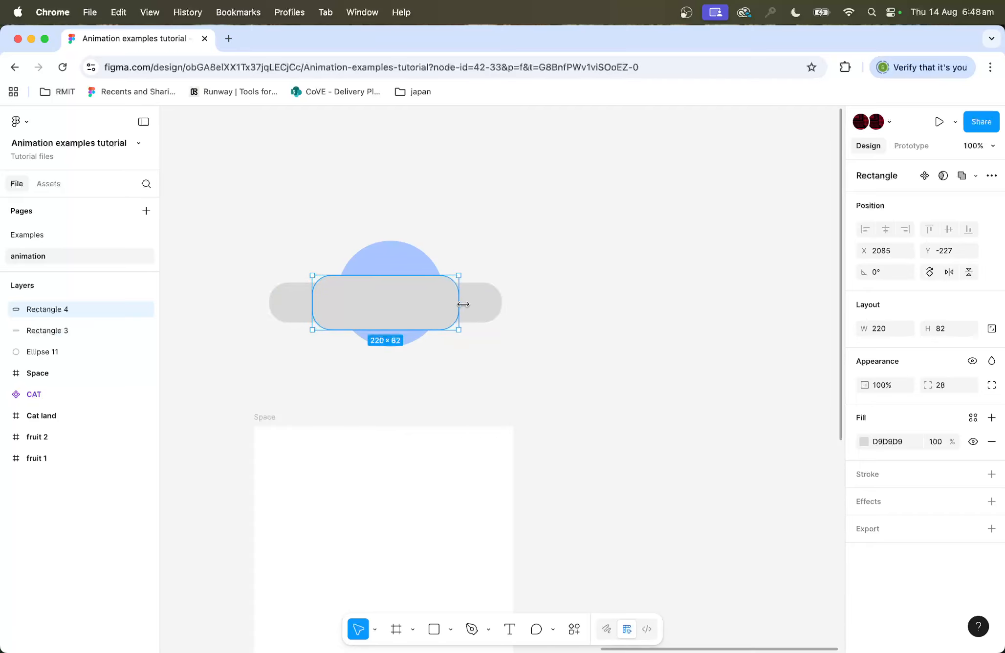
left_click_drag(463, 304, 468, 303)
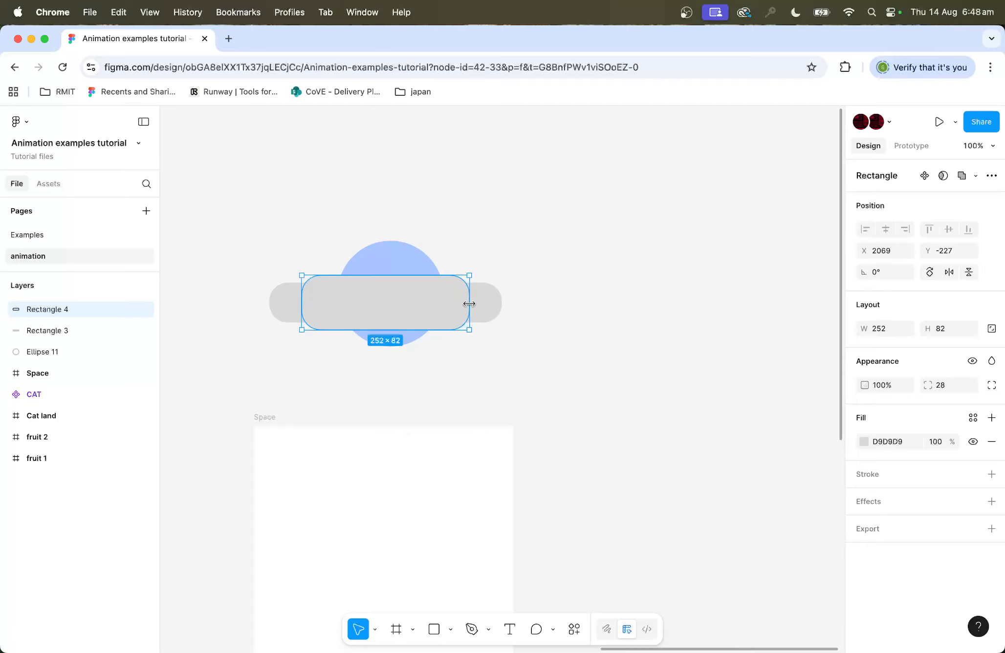
left_click(577, 316)
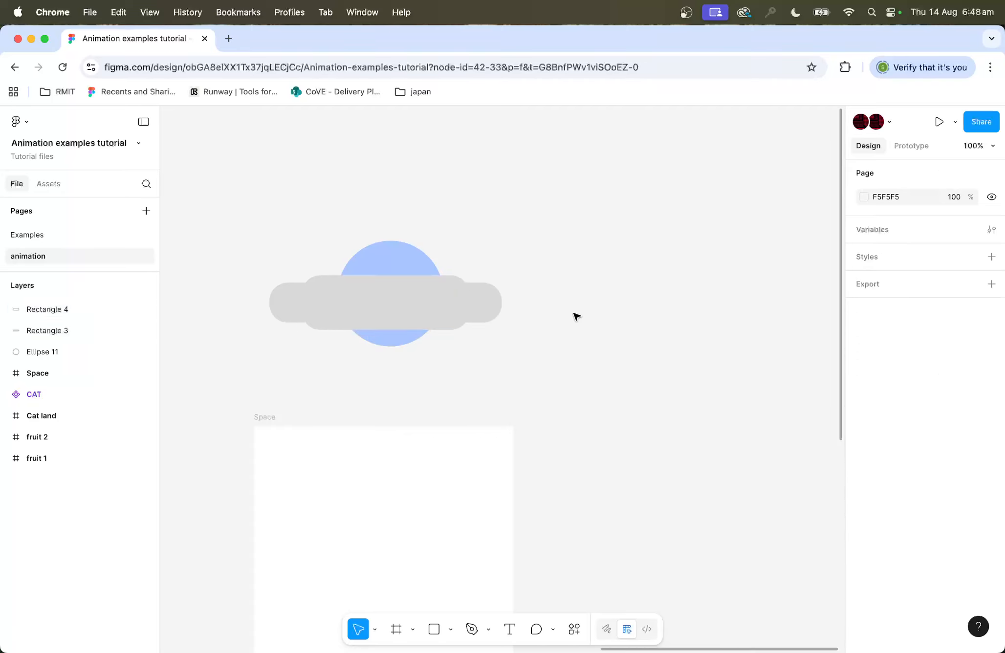
Fill the shorter, taller rounded rectangle with the circle's light blue, A9C5FF.
left_click(454, 309)
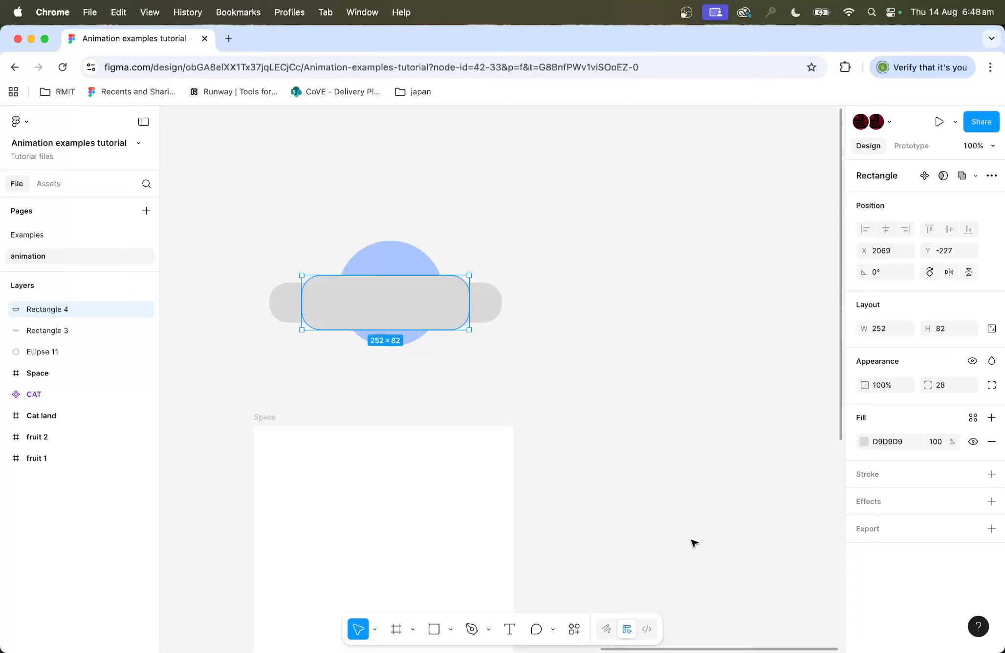
left_click(863, 440)
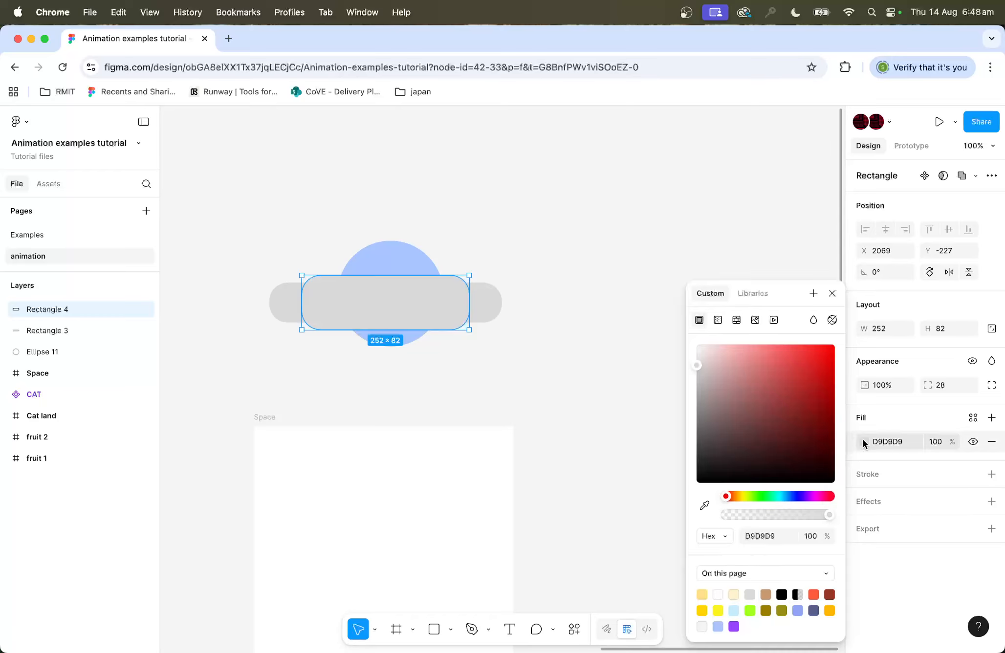
left_click(734, 626)
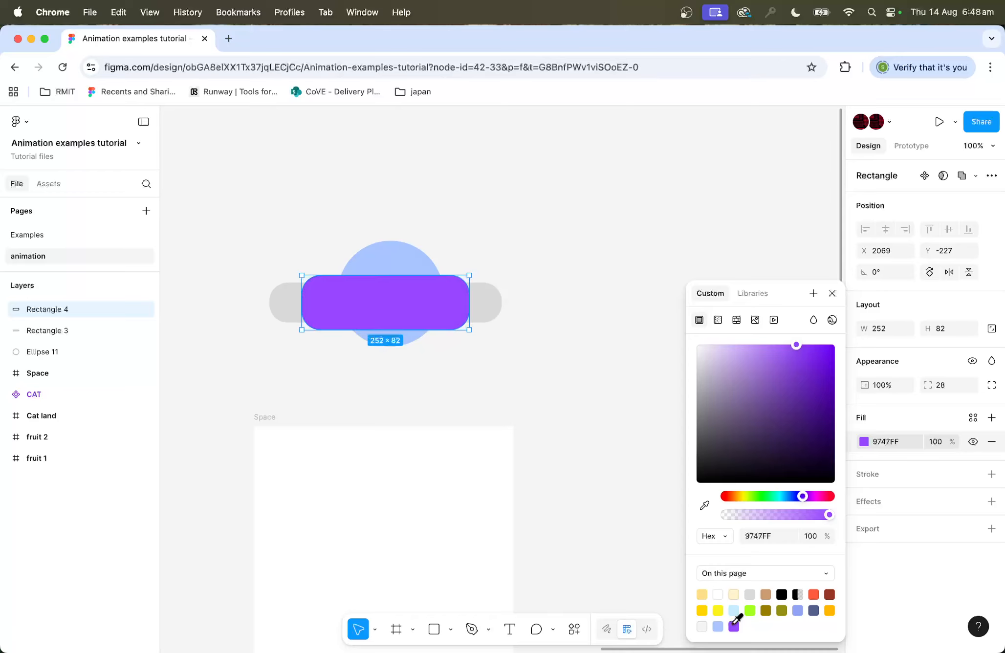
left_click(717, 626)
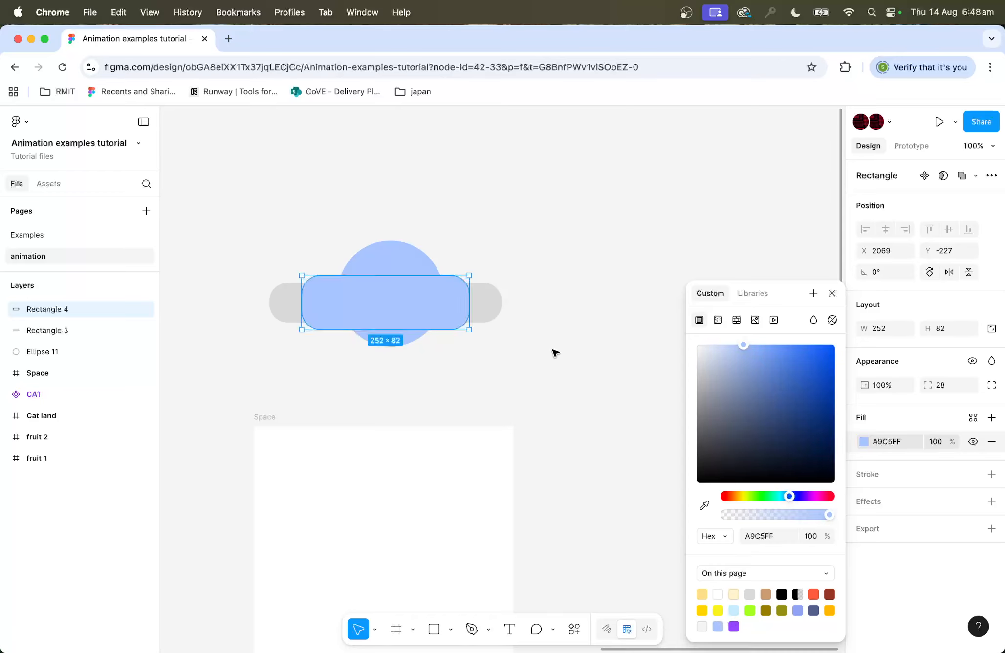
Fill the wide 350 × 60 rectangle with purple 9747FF and bring it in front of the shorter rectangle.
left_click(489, 312)
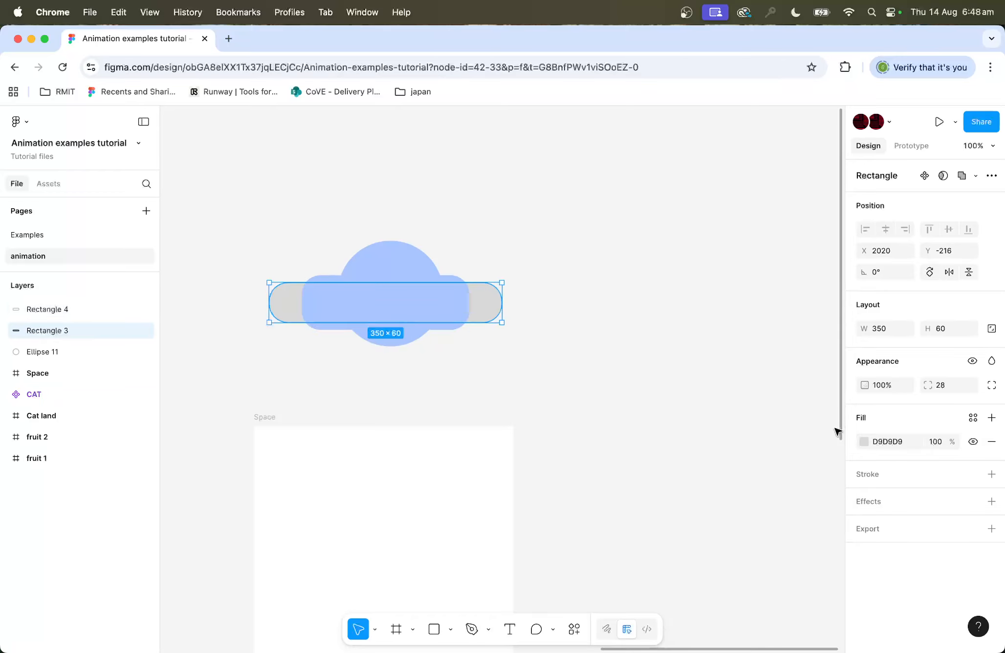
left_click(864, 442)
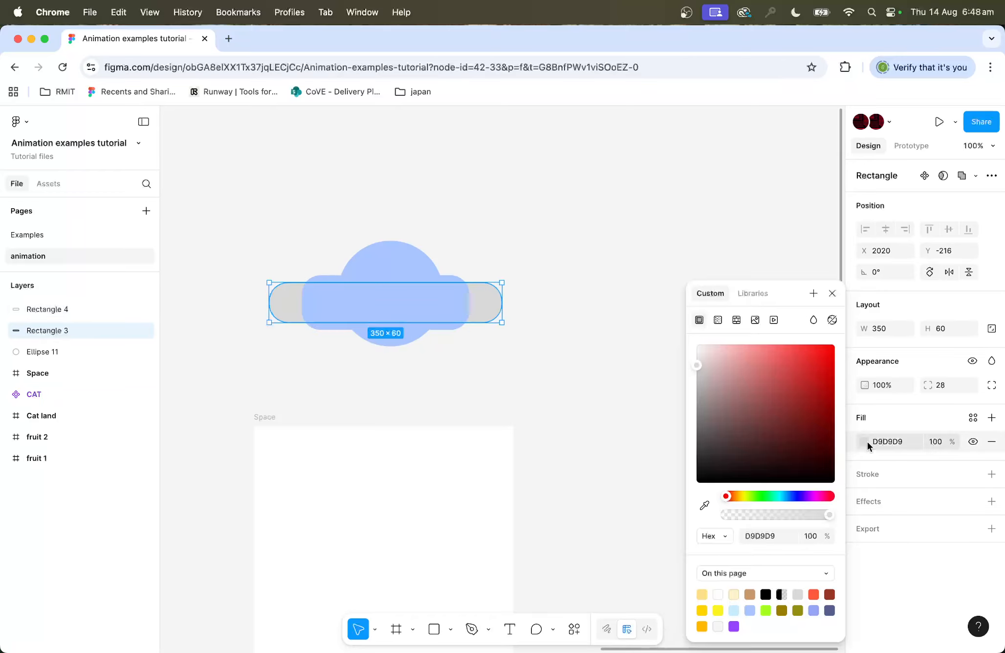
left_click(734, 626)
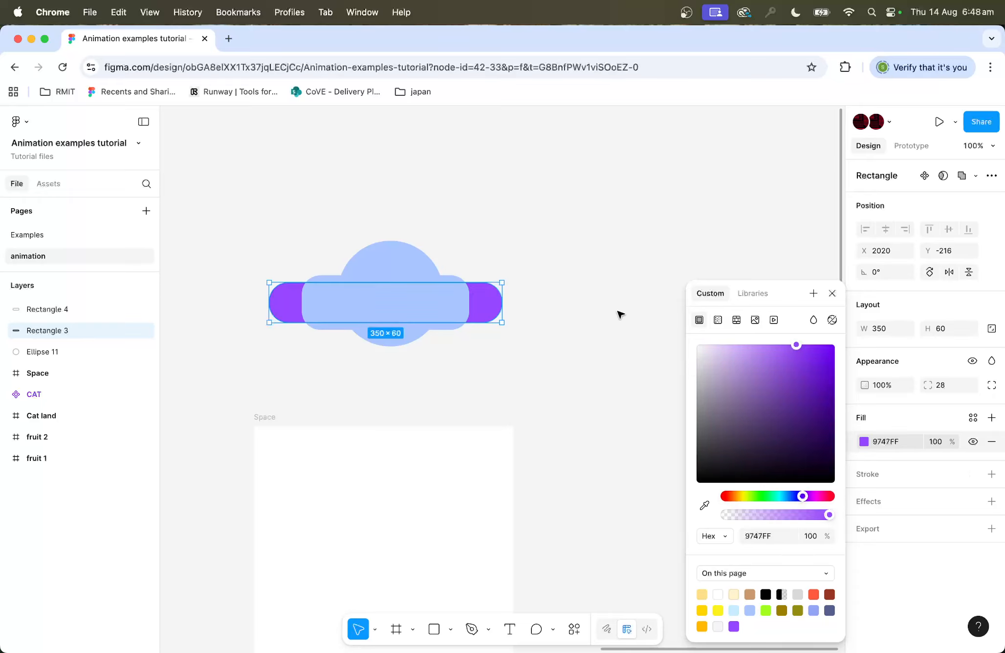
key("super+bracketright")
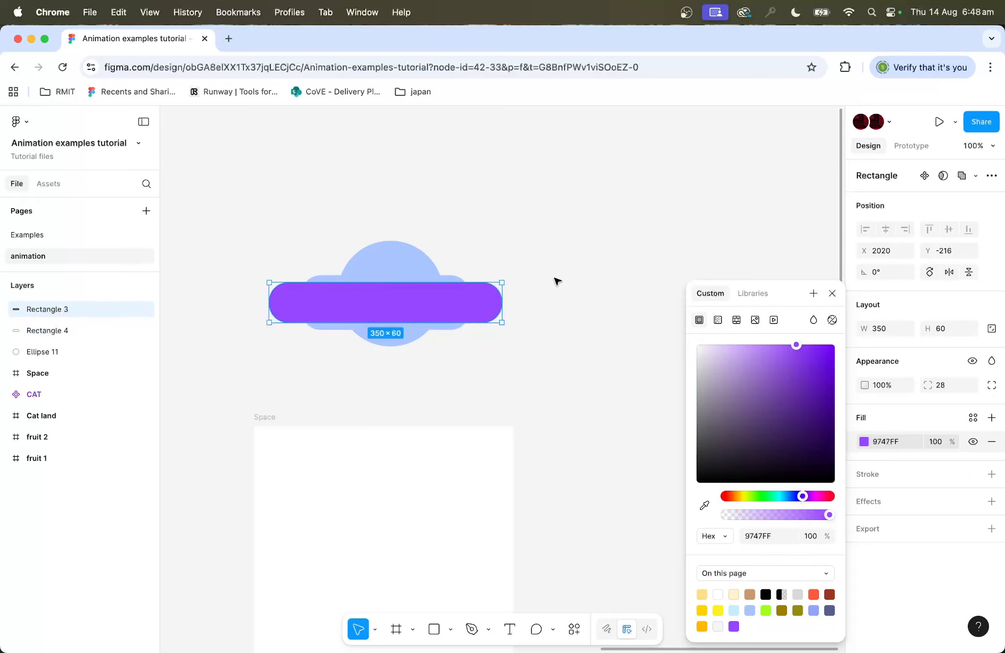
left_click(536, 296)
Set the corner radius of the wide purple rectangle to 20.
left_click(498, 308)
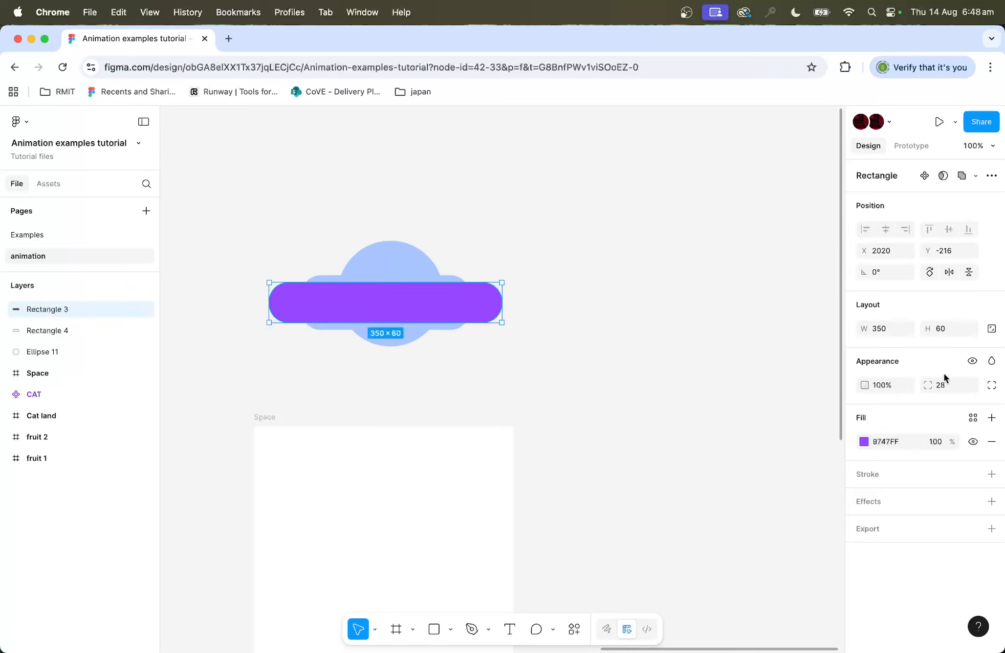
left_click(958, 387)
key("Down")
key("Down")
key("Down")
key("Down")
key("Down")
key("Down")
key("Down")
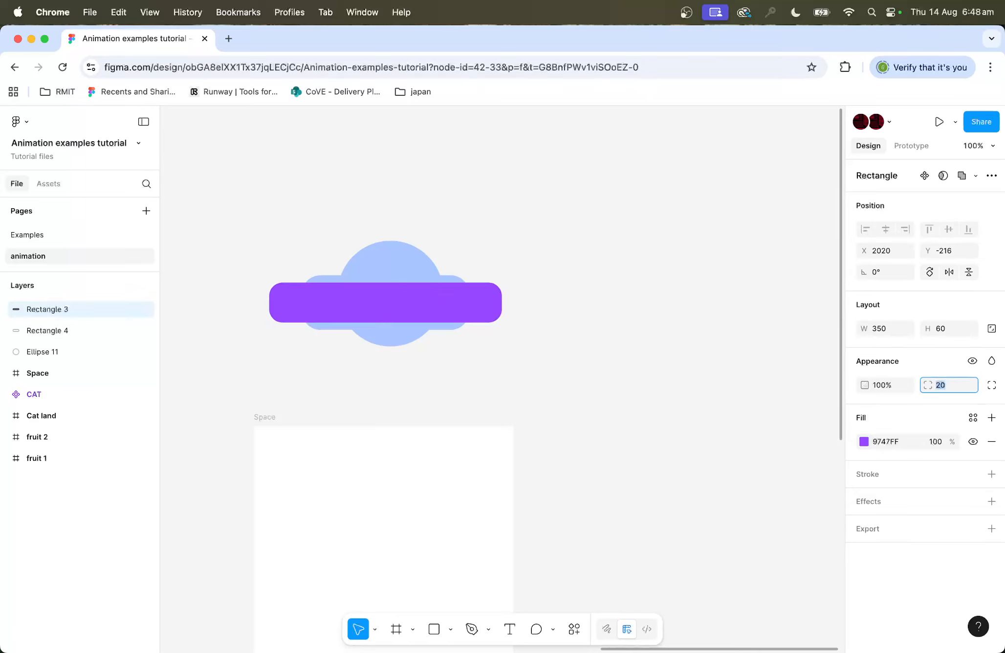
left_click(481, 265)
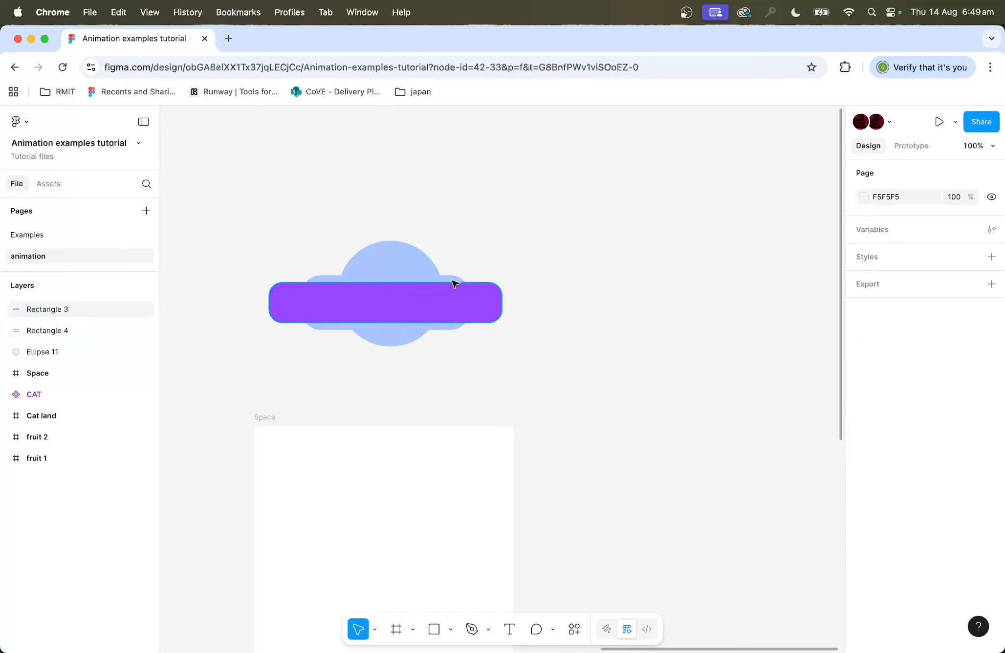
Enlarge the shorter rectangle about its centre to about 258 × 90 and fill it with light purple B47EFA.
left_click(453, 280)
left_click_drag(469, 275, 471, 272)
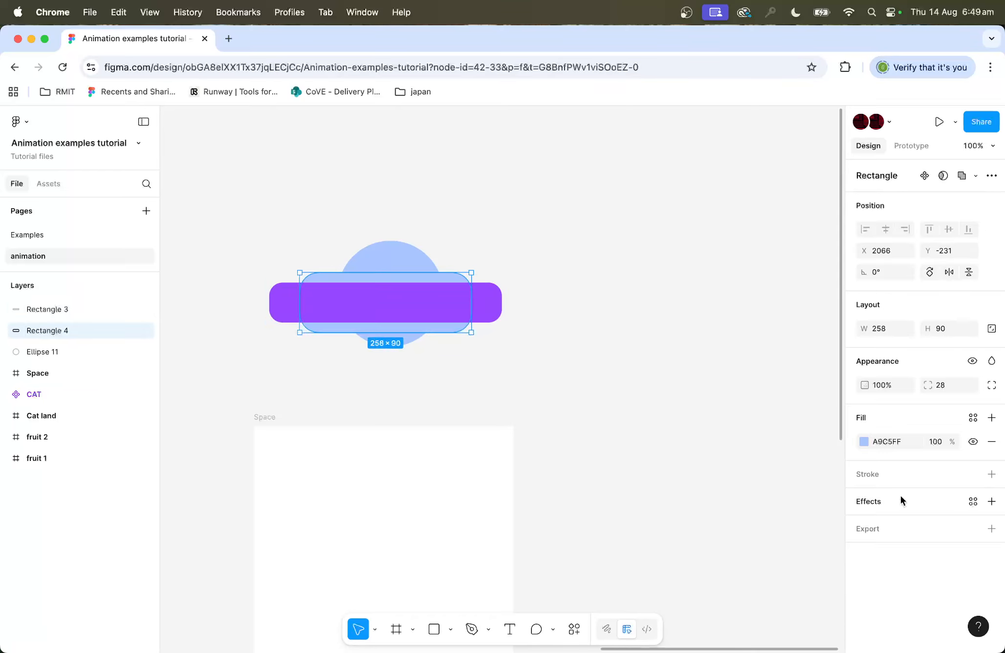
left_click(864, 441)
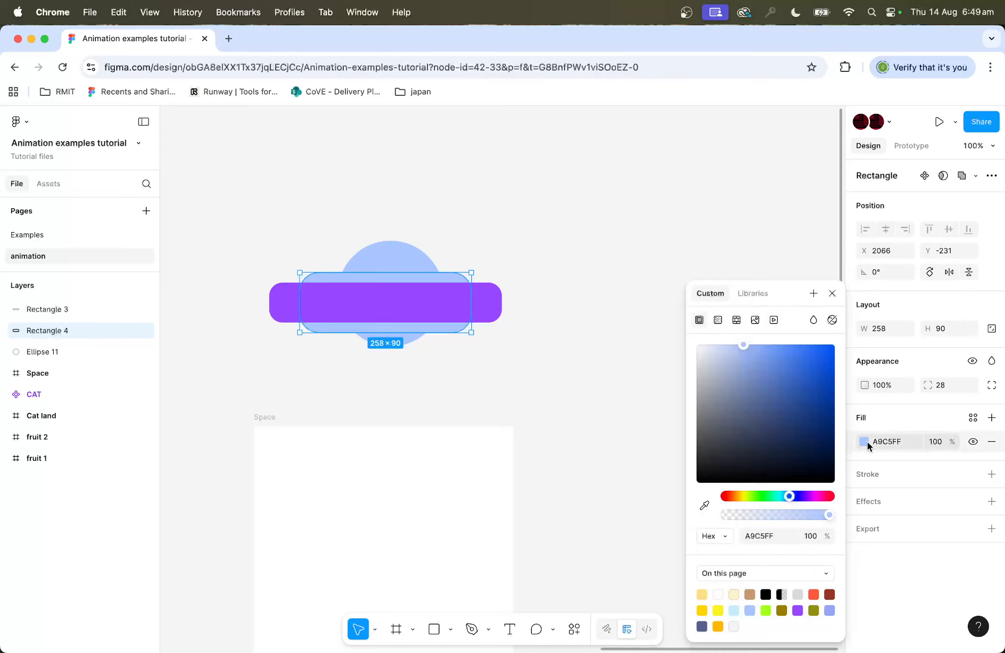
left_click(797, 610)
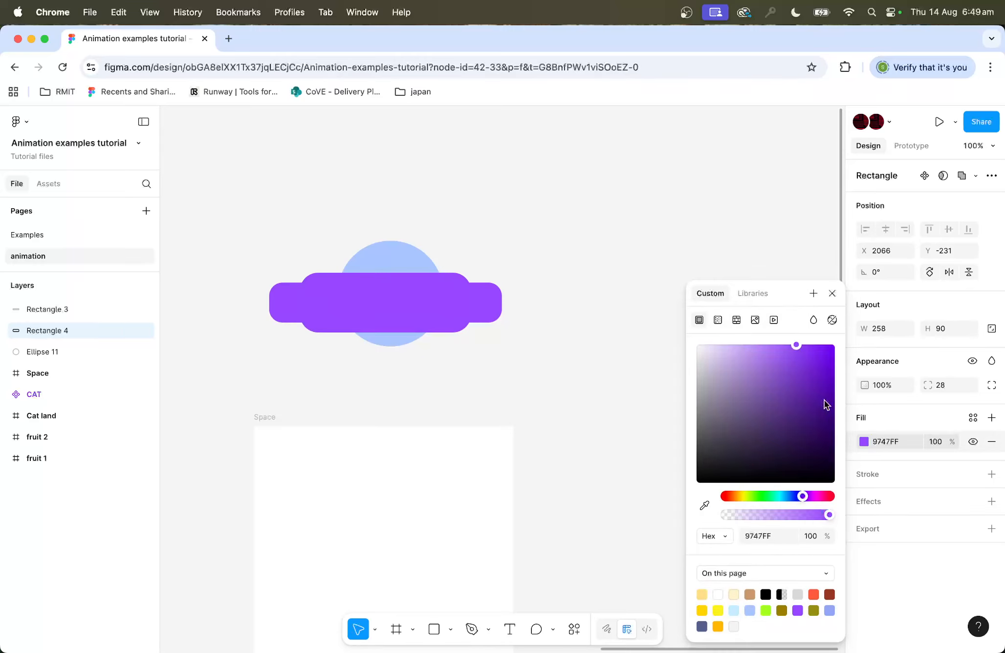
left_click_drag(794, 344, 764, 352)
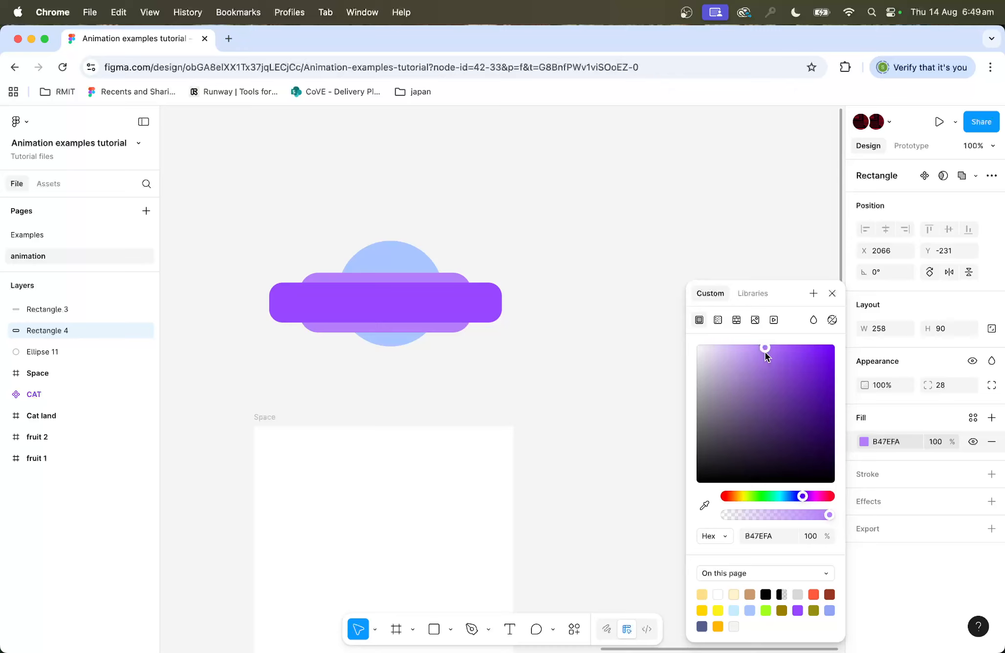
left_click(617, 329)
Enlarge the blue circle about its centre to about 185 × 185 and align all three shapes on their horizontal and vertical centres.
left_click(432, 257)
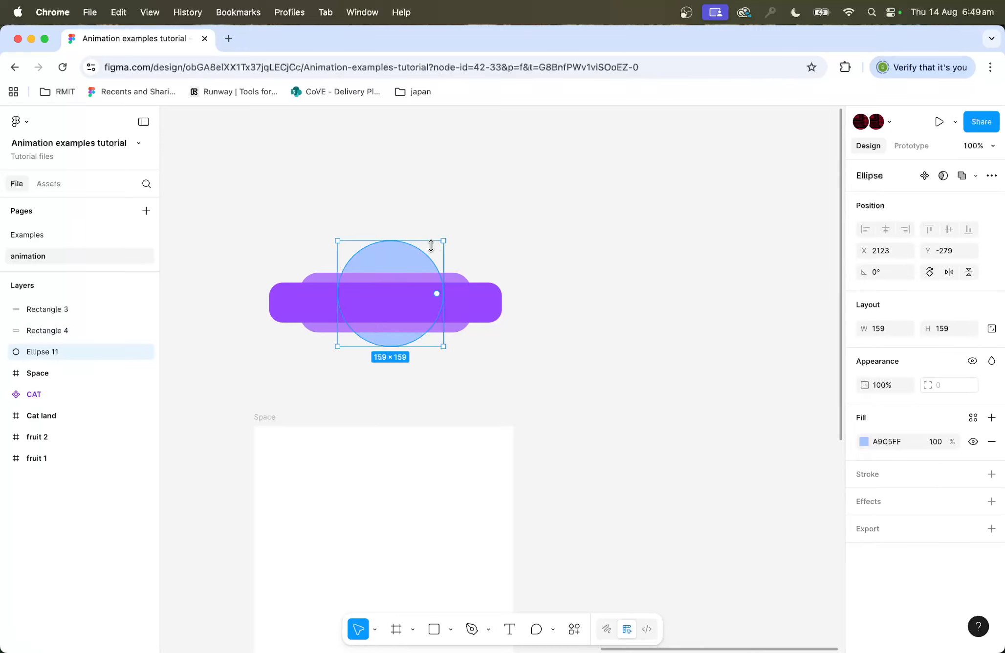
left_click_drag(443, 240, 449, 233)
left_click_drag(590, 235, 249, 356)
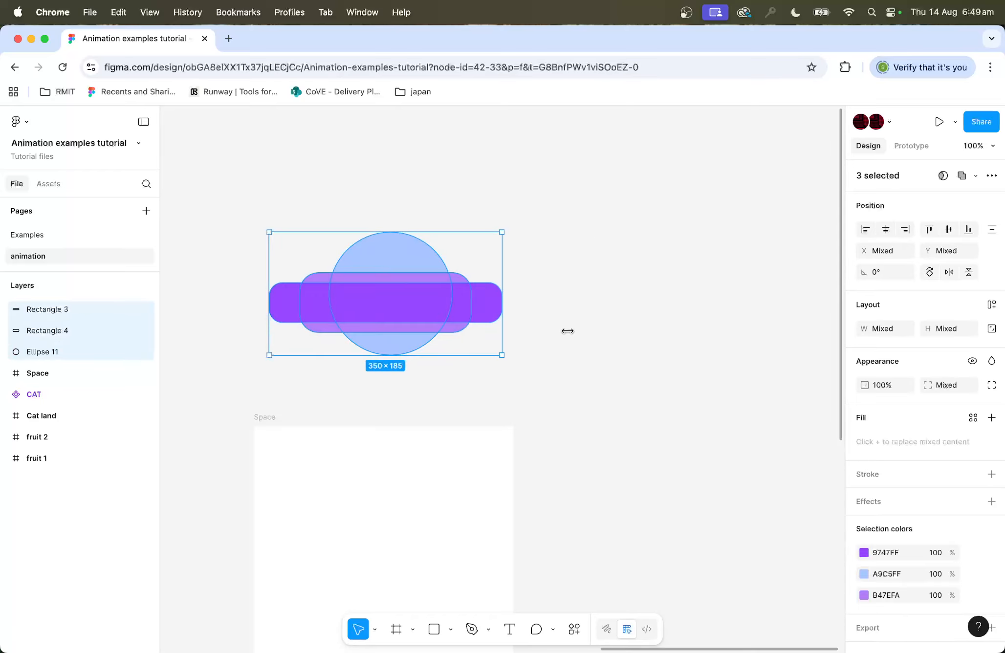
left_click(886, 229)
left_click(949, 229)
left_click(788, 273)
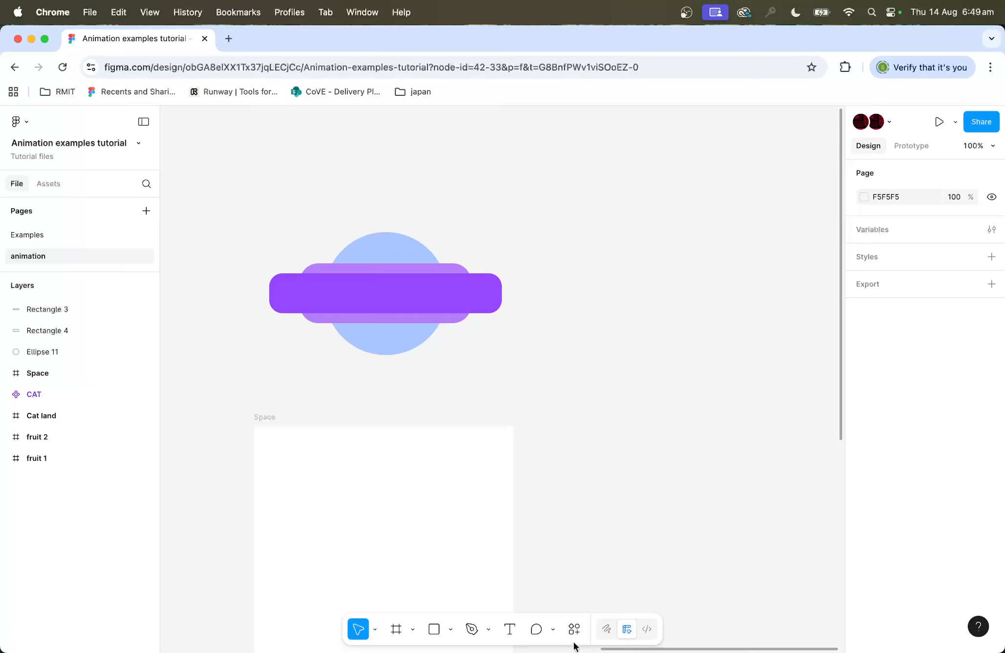
Draw a vertical line about 65 long, starting inside the lower edge of the blue circle and extending below it.
left_click(450, 629)
left_click(510, 522)
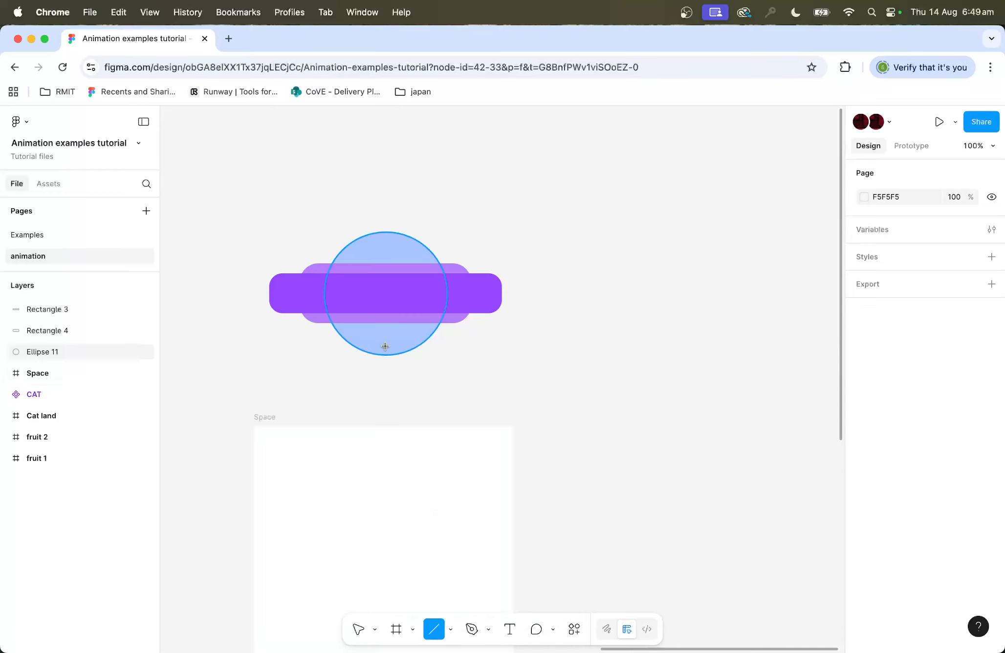
left_click_drag(385, 344, 385, 387)
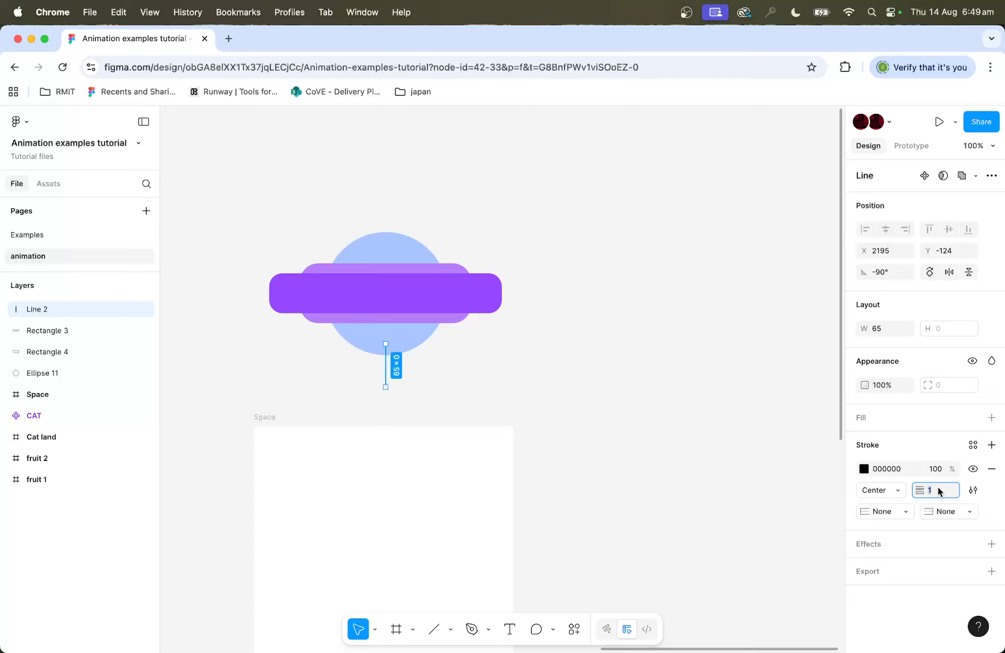
Set the vertical line's stroke weight to 9.
key("Up")
key("Up")
key("Up")
key("Up")
key("Up")
key("Up")
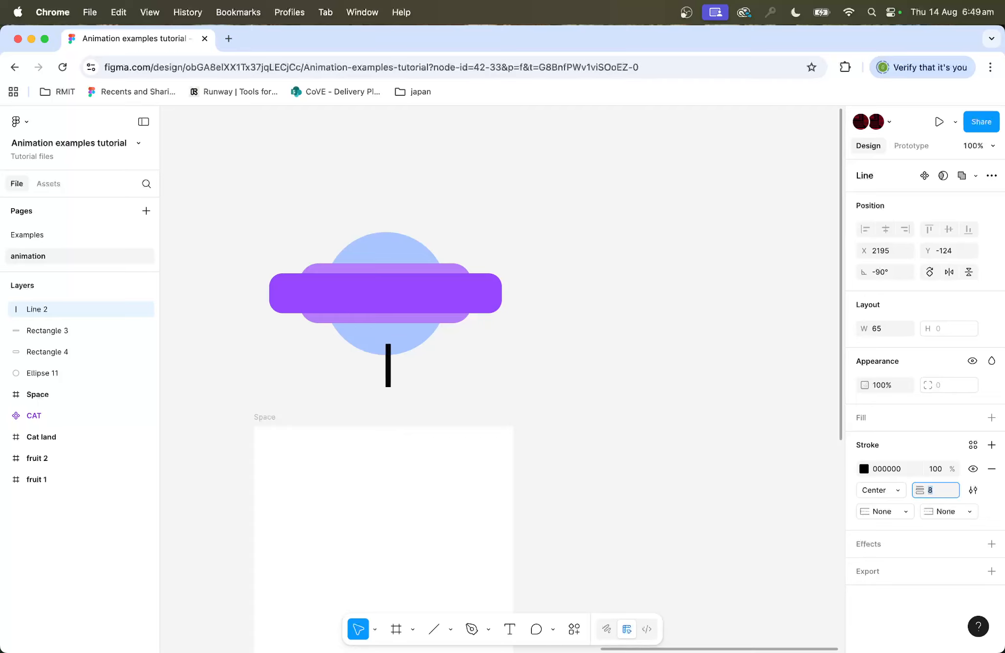
key("Up")
Give the line a circle arrow end point and turn the line to 90° so the circle sits at its lower end.
left_click(950, 511)
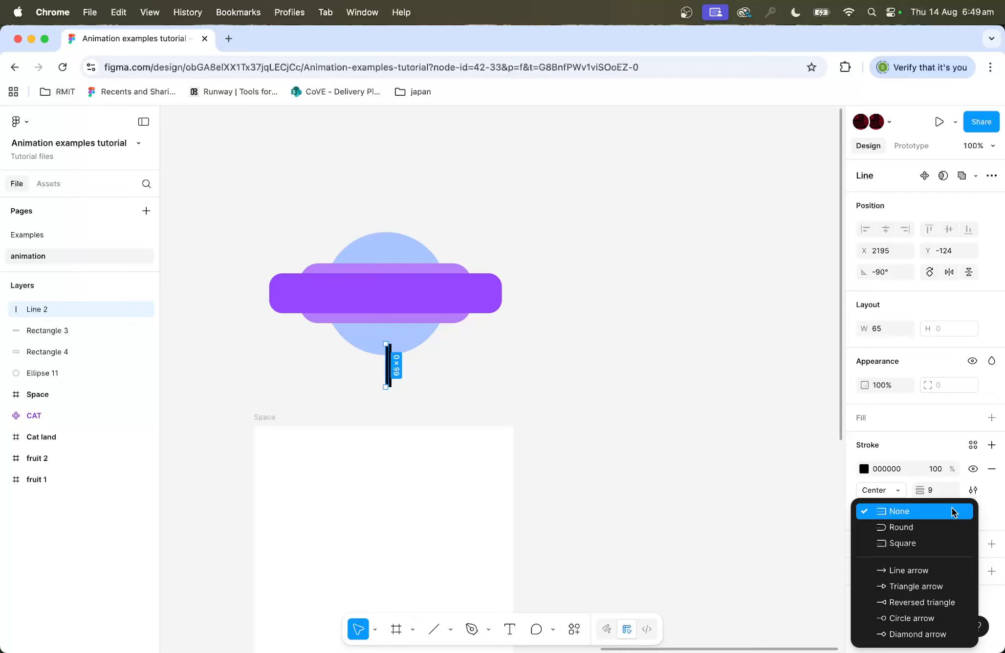
left_click(938, 618)
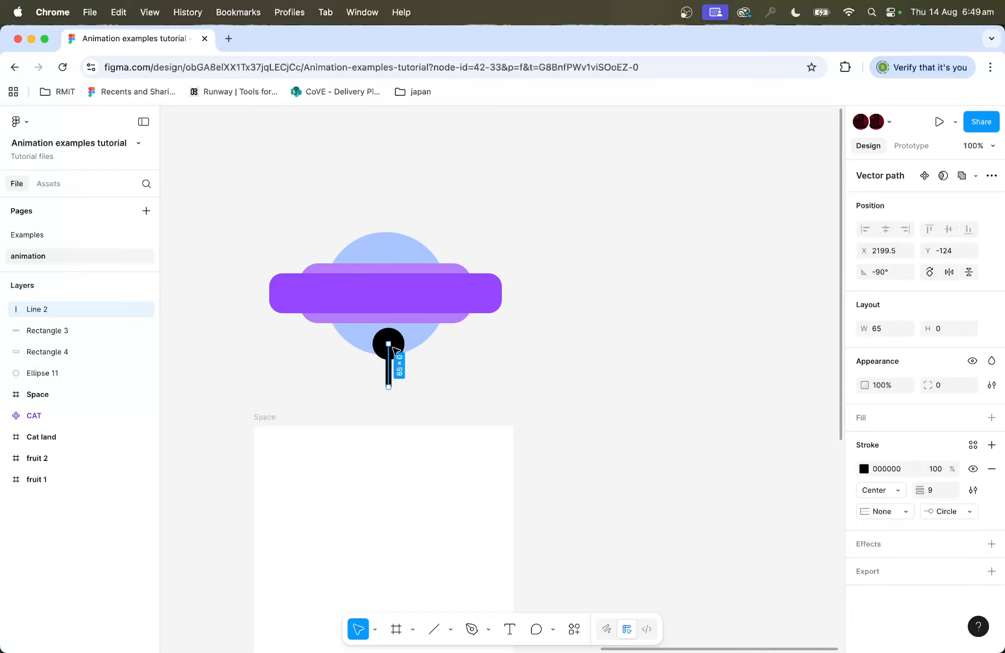
left_click(410, 388)
left_click(389, 354)
key("super+equal")
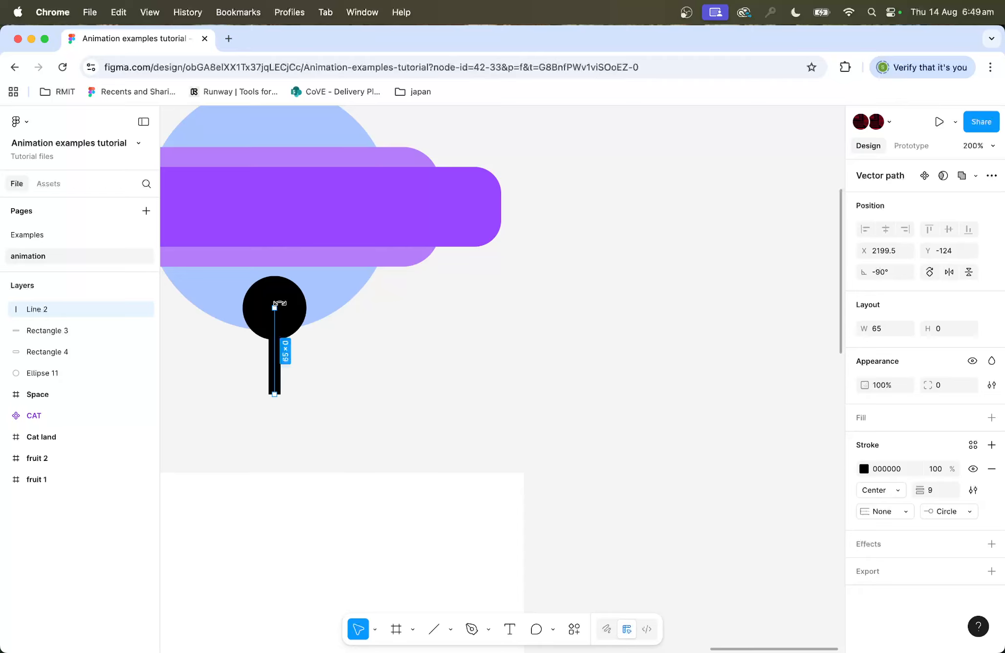
left_click_drag(280, 303, 264, 415)
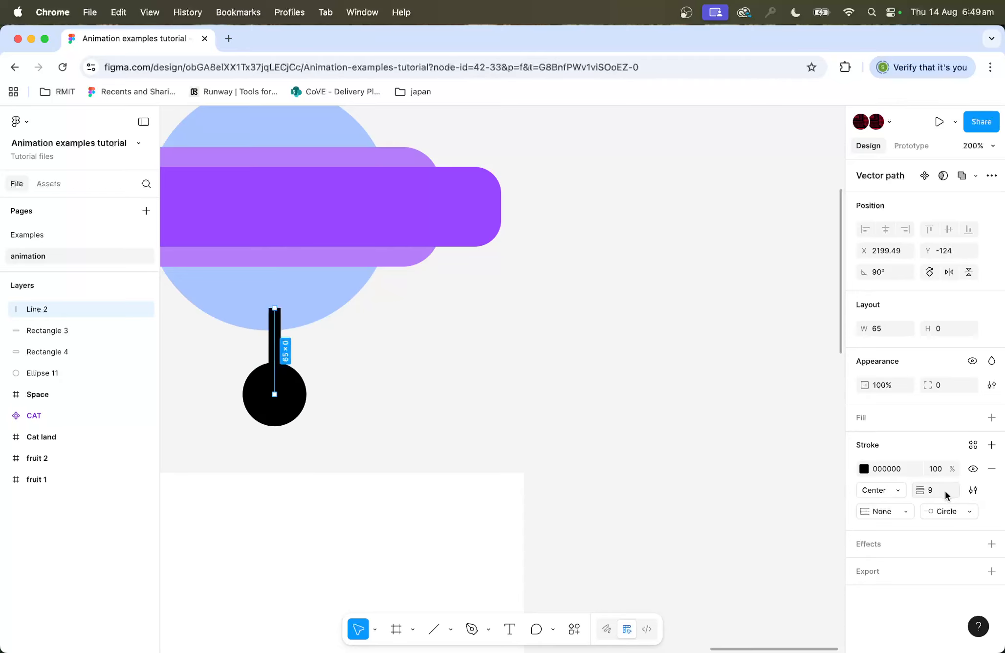
Set the leg line's stroke weight to 4 and move the line slightly up, to about Y -131.
key("Down")
key("Down")
key("Down")
key("Down")
key("Down")
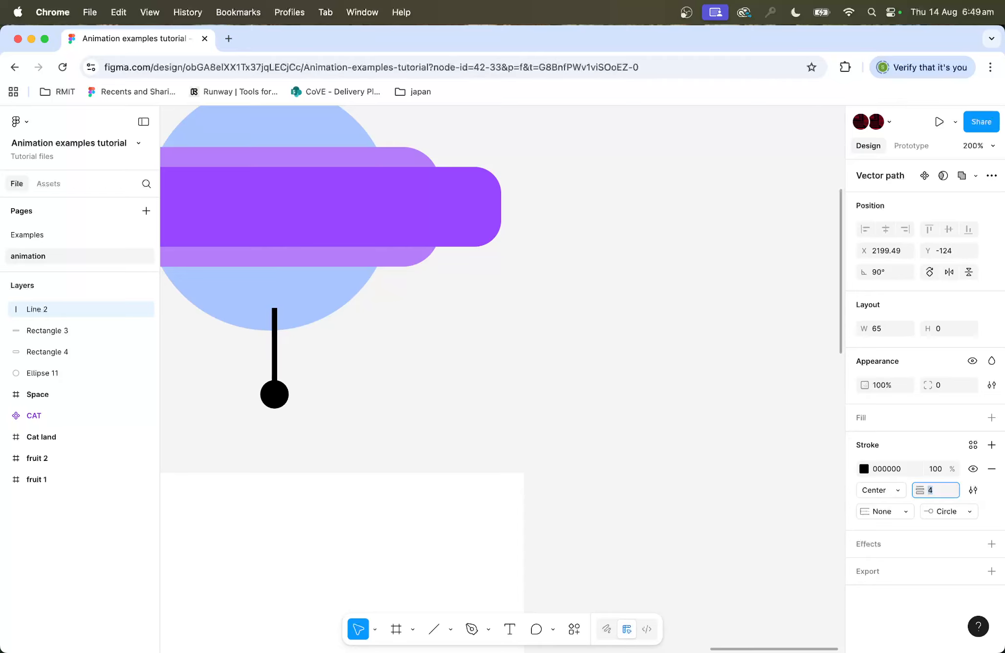
left_click(298, 351)
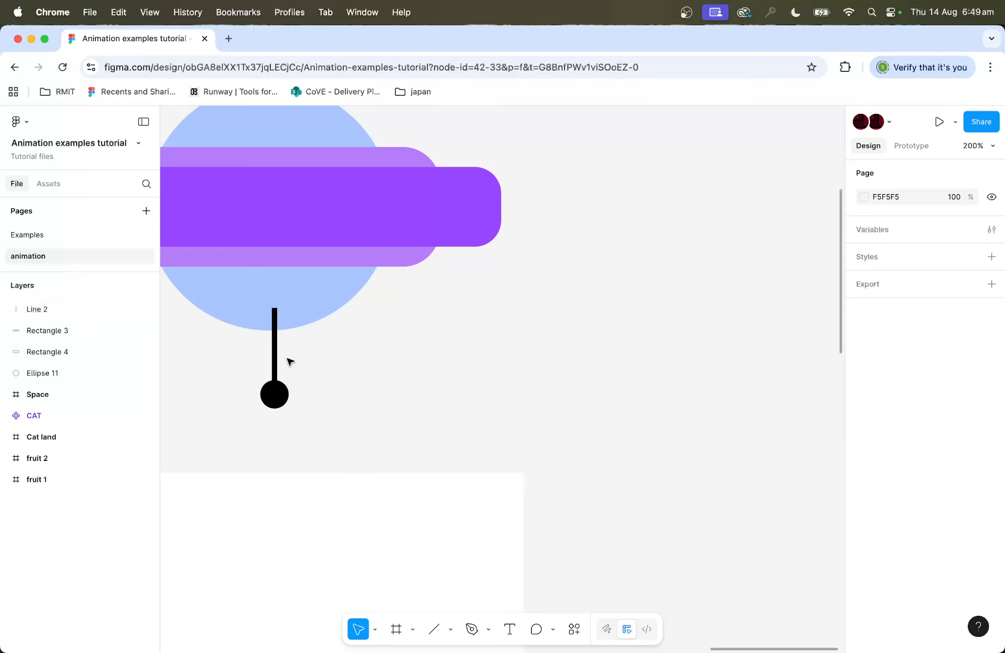
left_click_drag(277, 366, 282, 357)
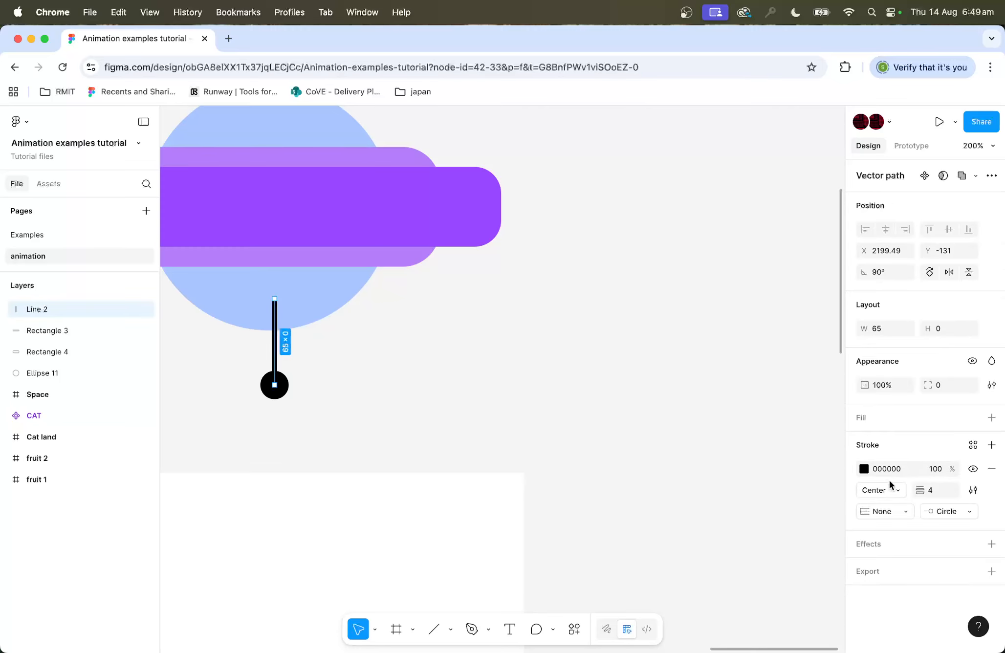
Colour the leg line's stroke with the wide rectangle's purple, 9747FF.
left_click(863, 469)
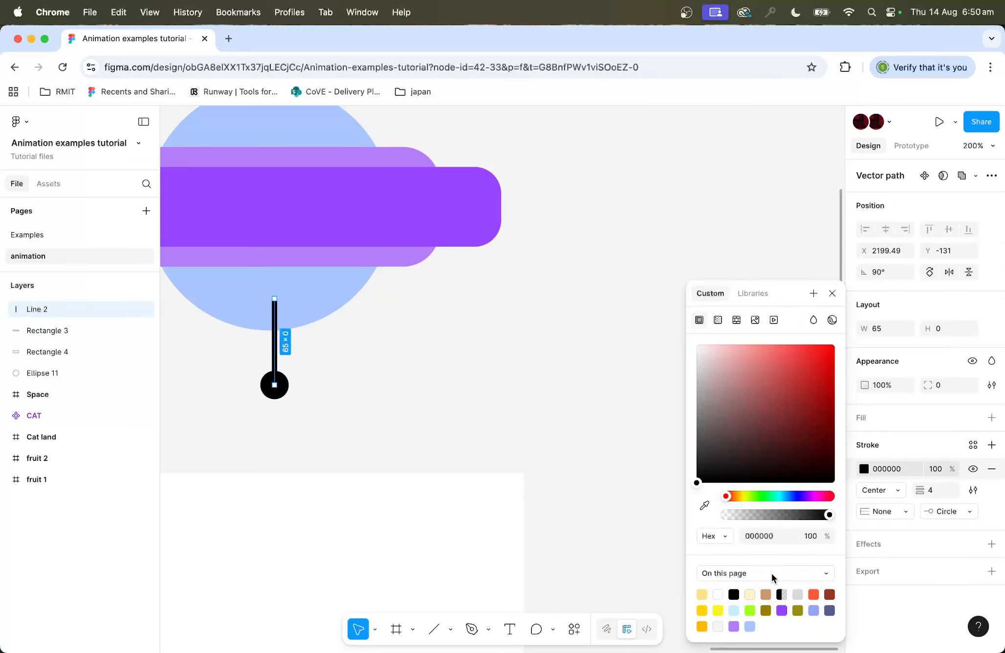
left_click(750, 626)
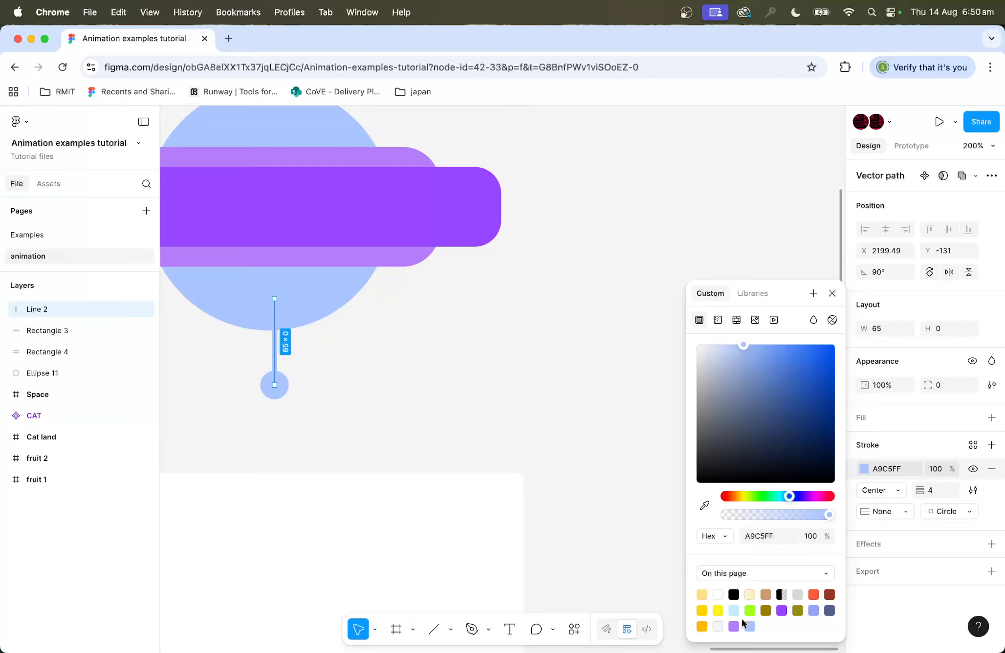
left_click(736, 626)
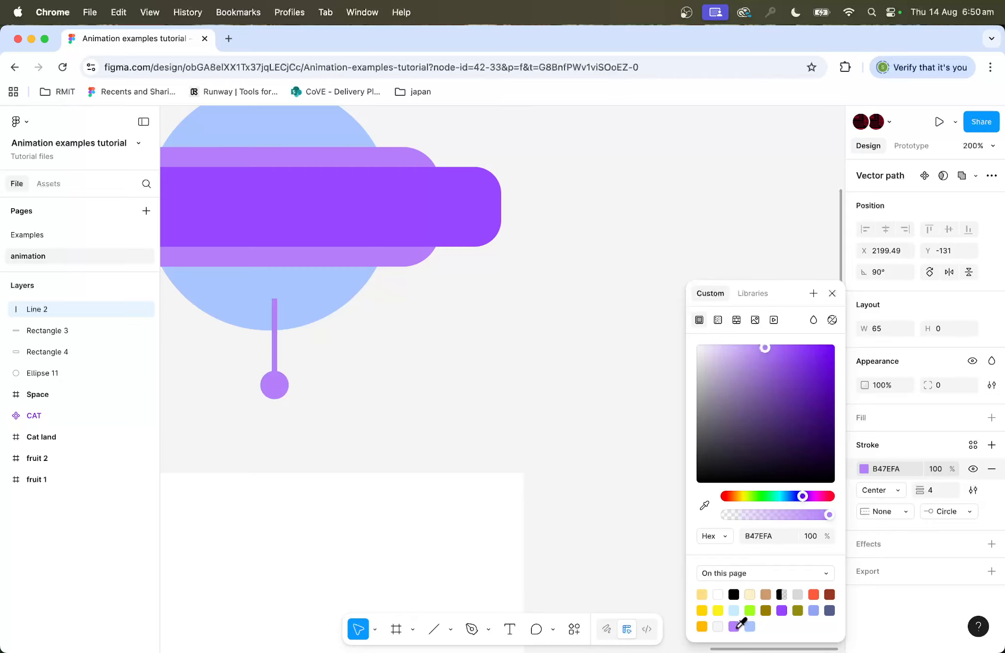
left_click(781, 610)
left_click(375, 385)
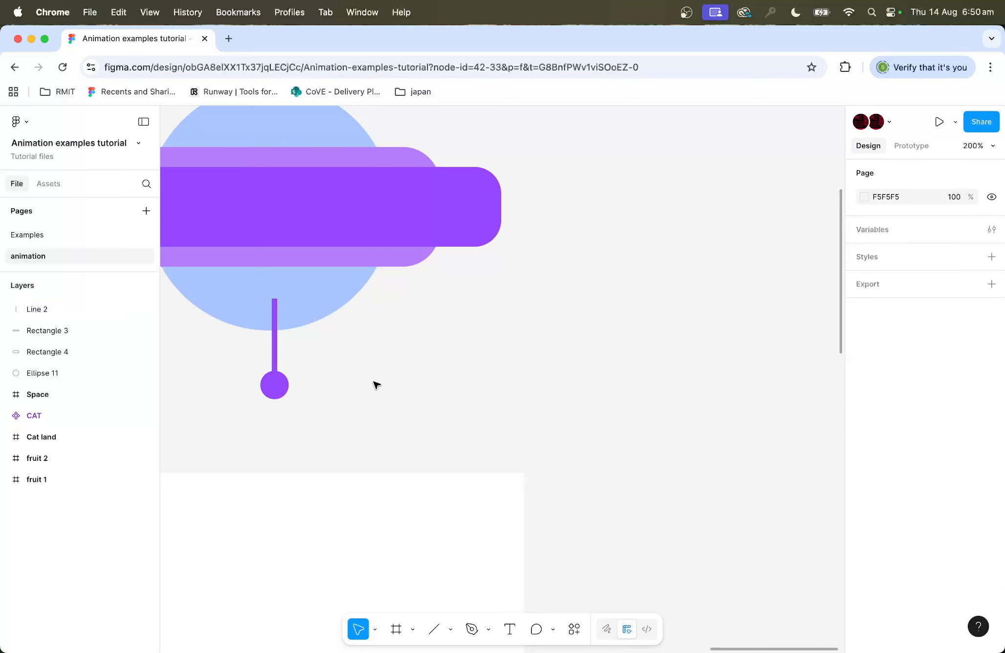
Duplicate the leg line to its right and rotate the copy by 20° to 110°.
scroll(376, 384, "left", 3)
left_click_drag(333, 347, 377, 342)
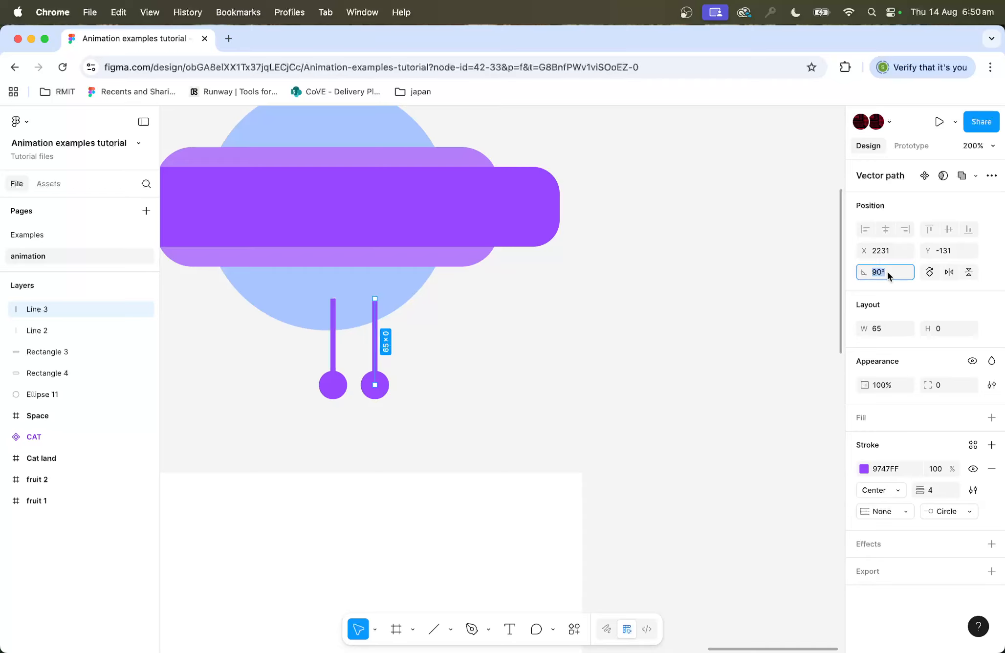
type("+20")
key("Return")
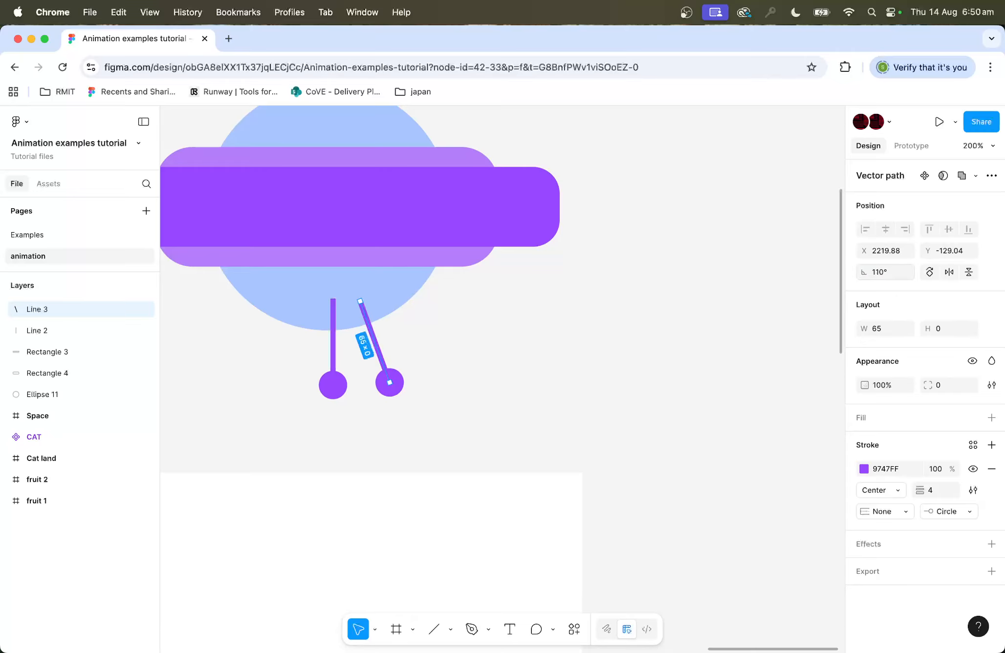
left_click(491, 281)
Duplicate the middle leg to its left and tilt the copy outward to mirror the right leg.
left_click_drag(332, 344, 289, 346)
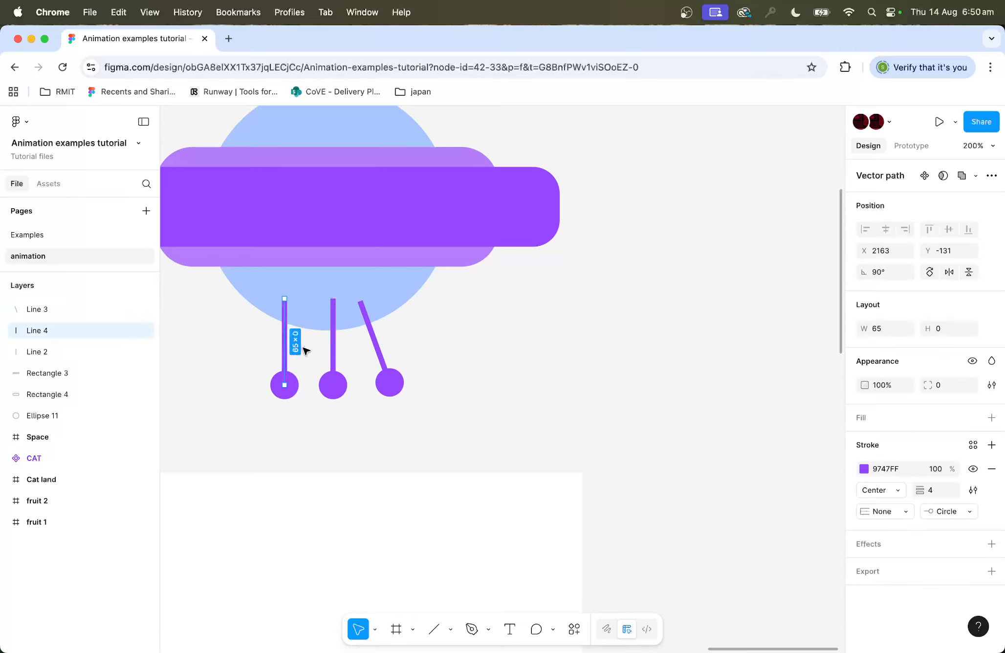
left_click(894, 272)
key("Return")
left_click(462, 422)
Distribute the three legs with equal horizontal spacing.
left_click_drag(506, 424, 236, 375)
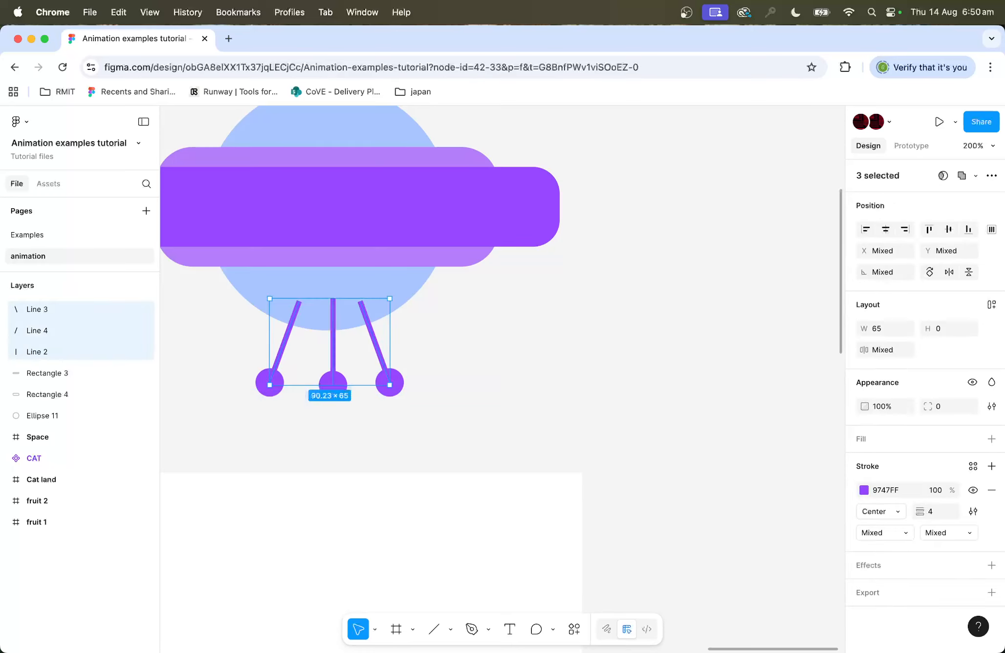
left_click(990, 229)
left_click(860, 253)
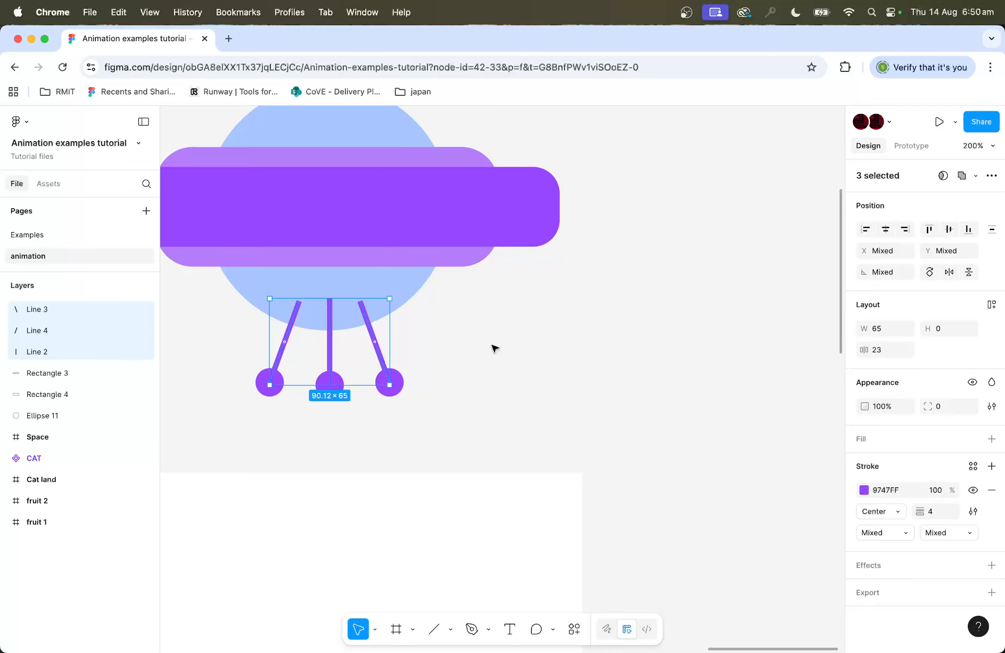
Group the three legs and send the group to the back, behind the blue circle.
key("super+g")
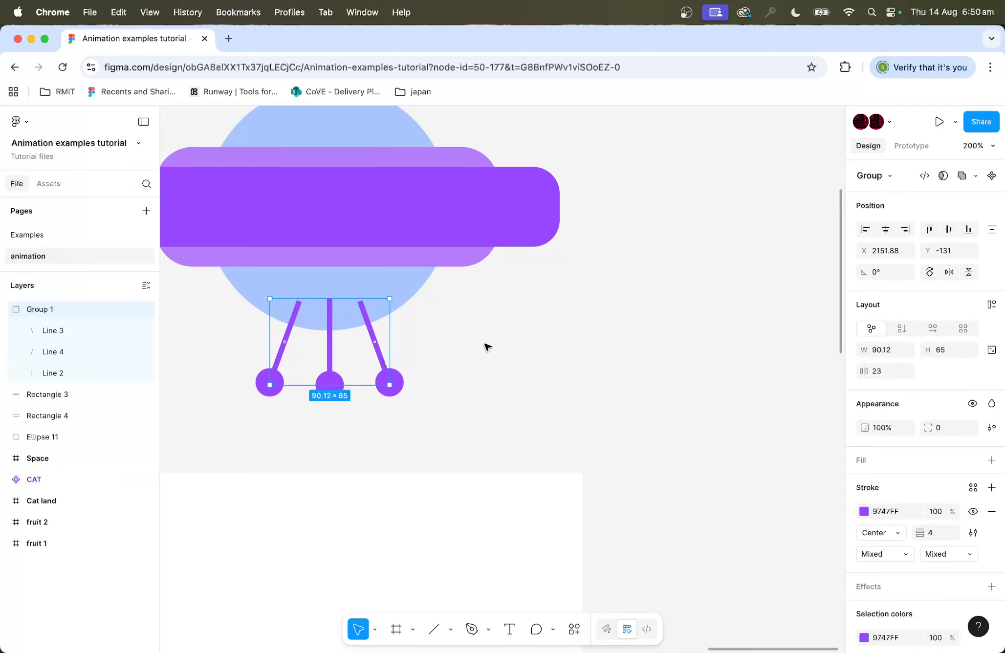
key("super+alt+bracketleft")
Align the legs group, both purple bars and the blue circle on their horizontal centres.
left_click_drag(654, 199, 243, 363)
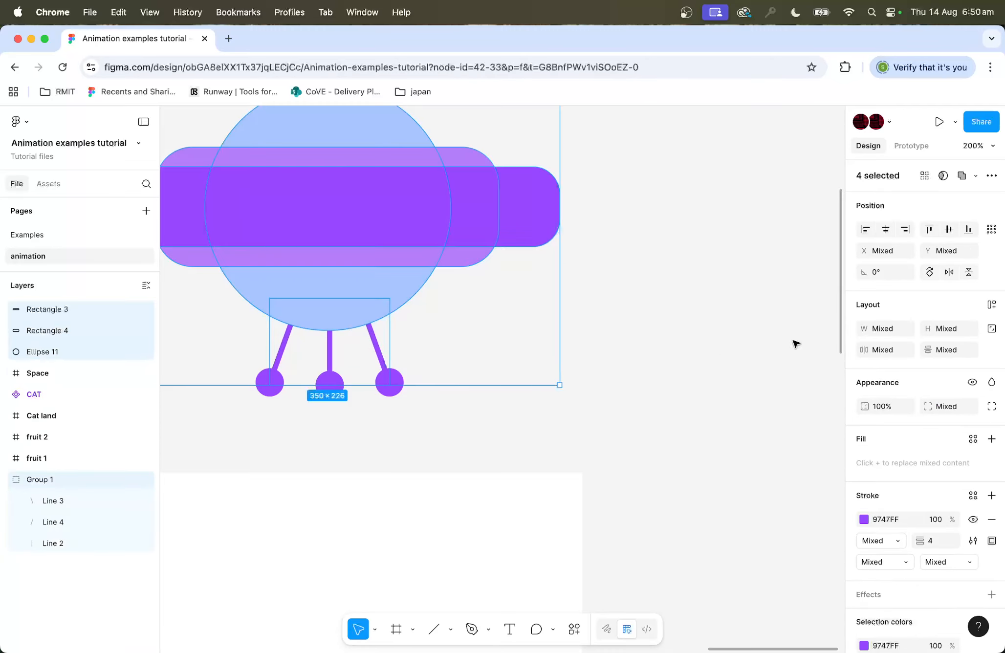
left_click(757, 279)
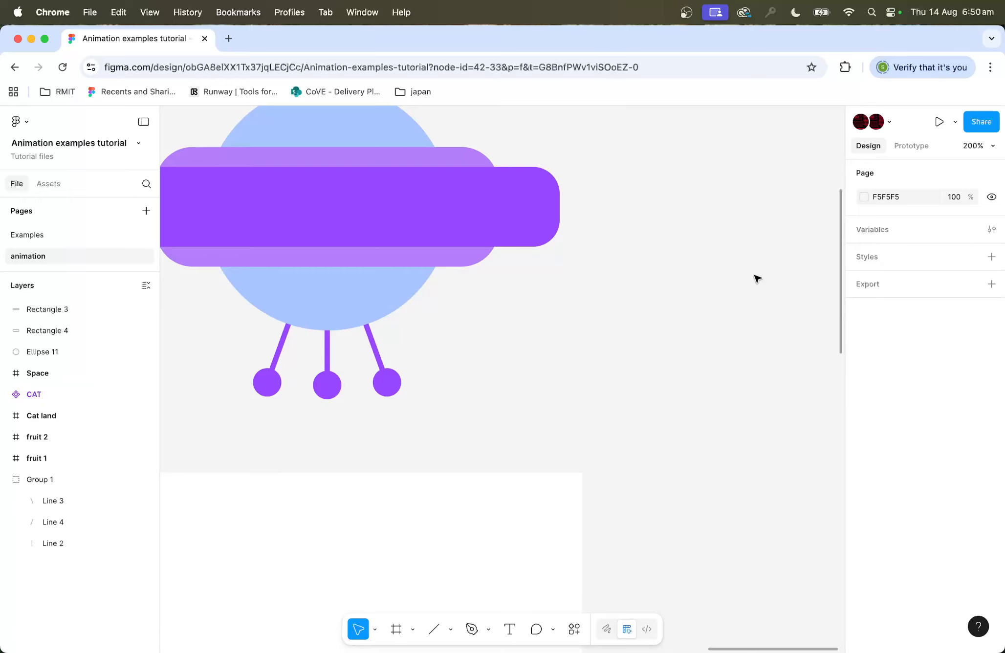
key("shift+0")
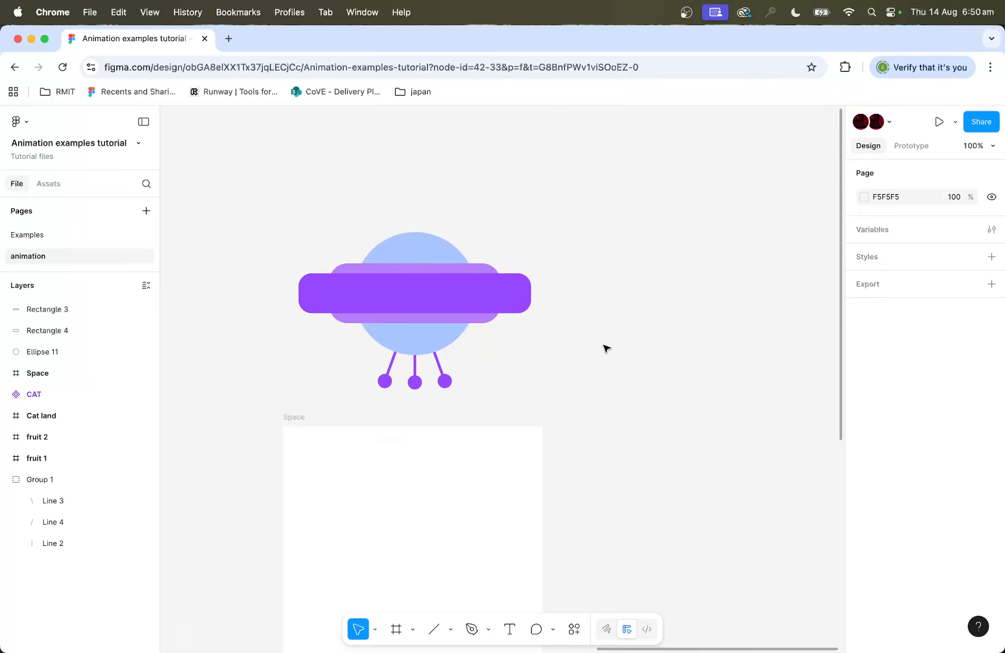
key("shift+equal")
left_click_drag(525, 321, 696, 354)
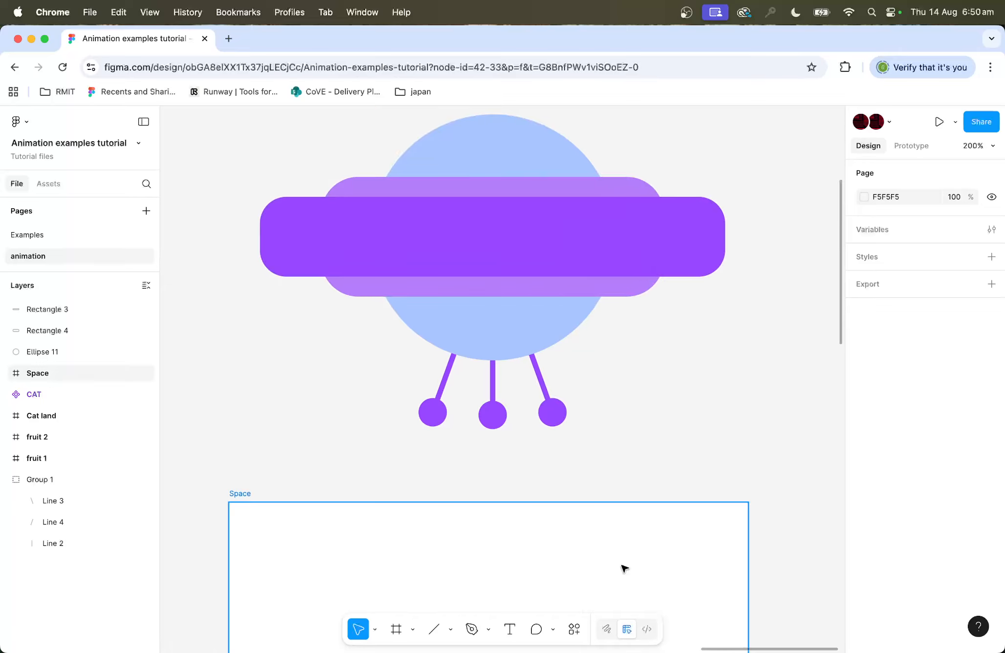
left_click(450, 630)
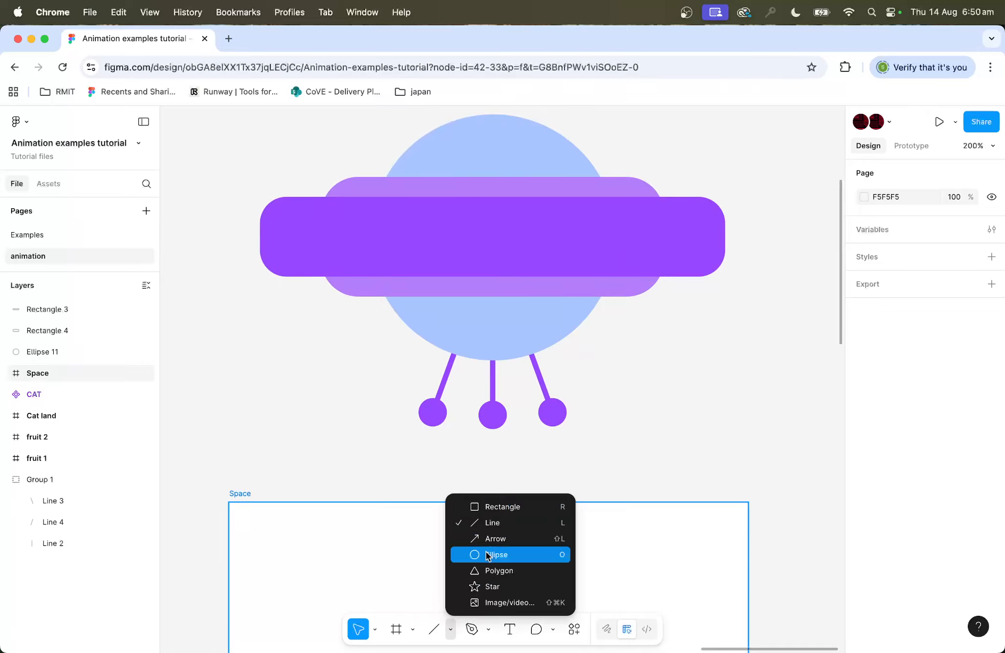
left_click(487, 521)
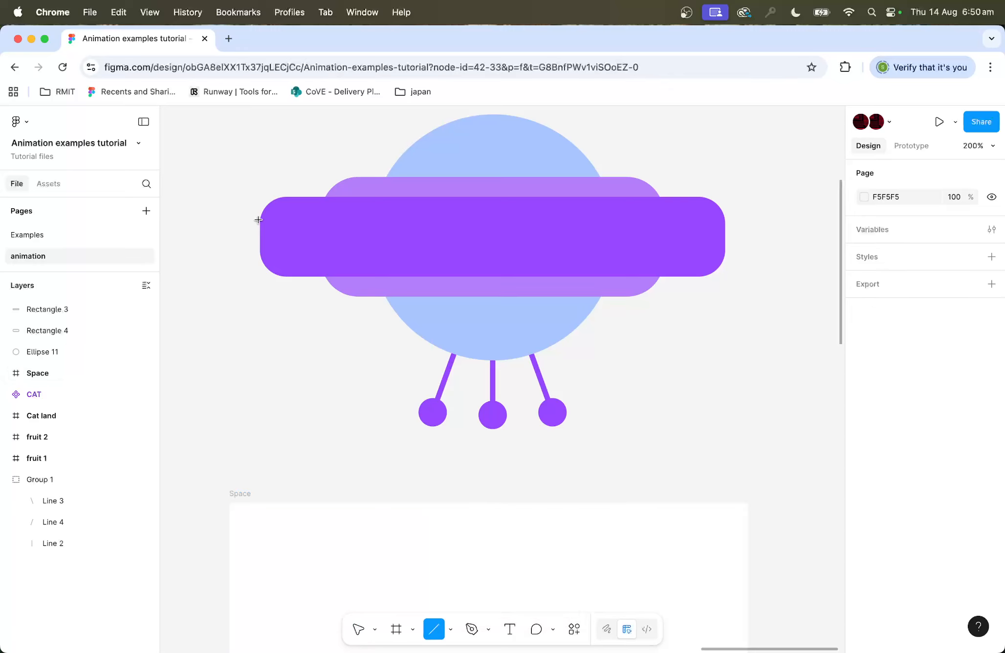
left_click_drag(261, 219, 321, 252)
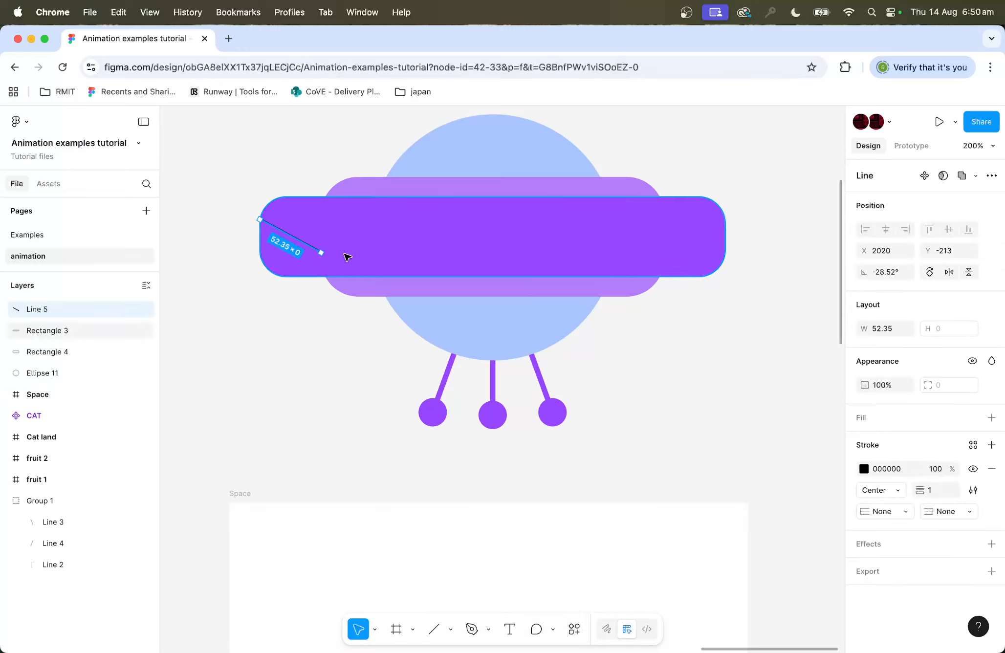
key("BackSpace")
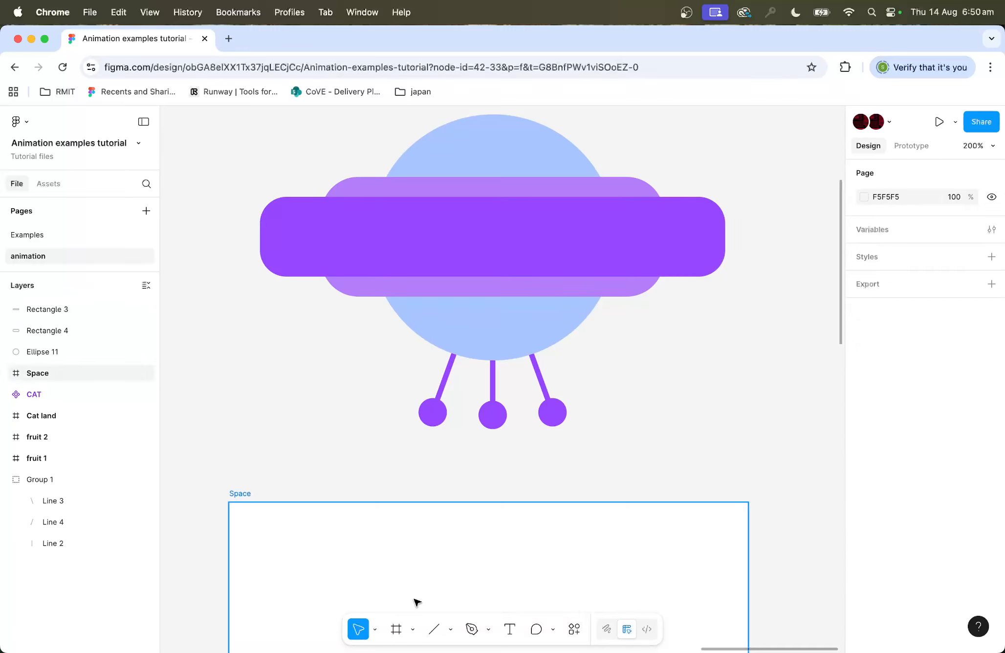
Draw a square at the left end of the dark purple bar and set its size to 40 × 40.
left_click(450, 629)
left_click(486, 508)
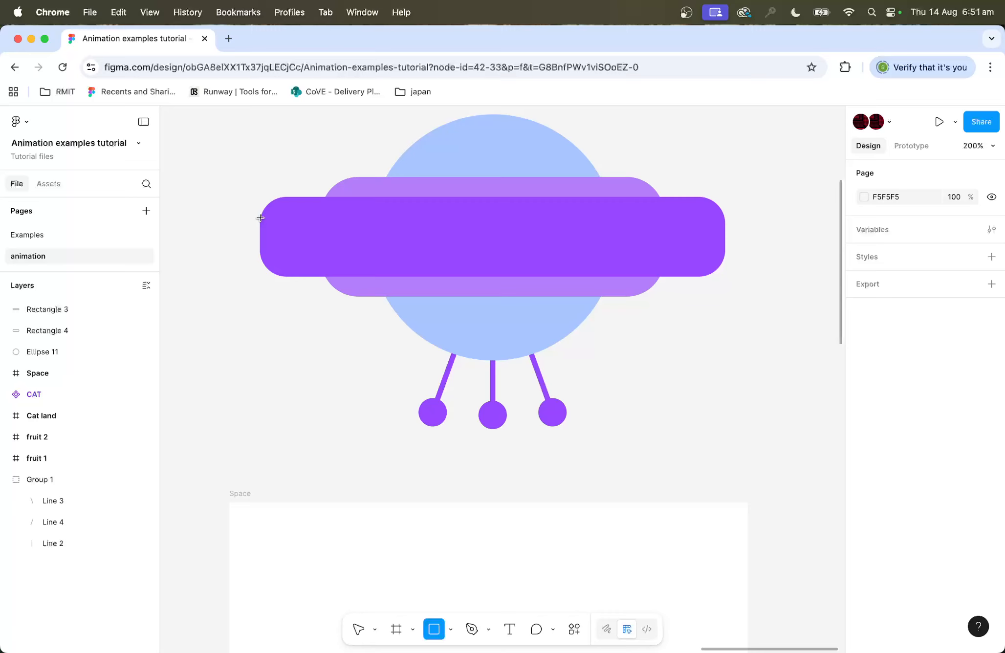
mouse_move(260, 218)
left_mouse_down()
mouse_move(313, 260)
mouse_move(296, 258)
mouse_move(286, 241)
left_mouse_up()
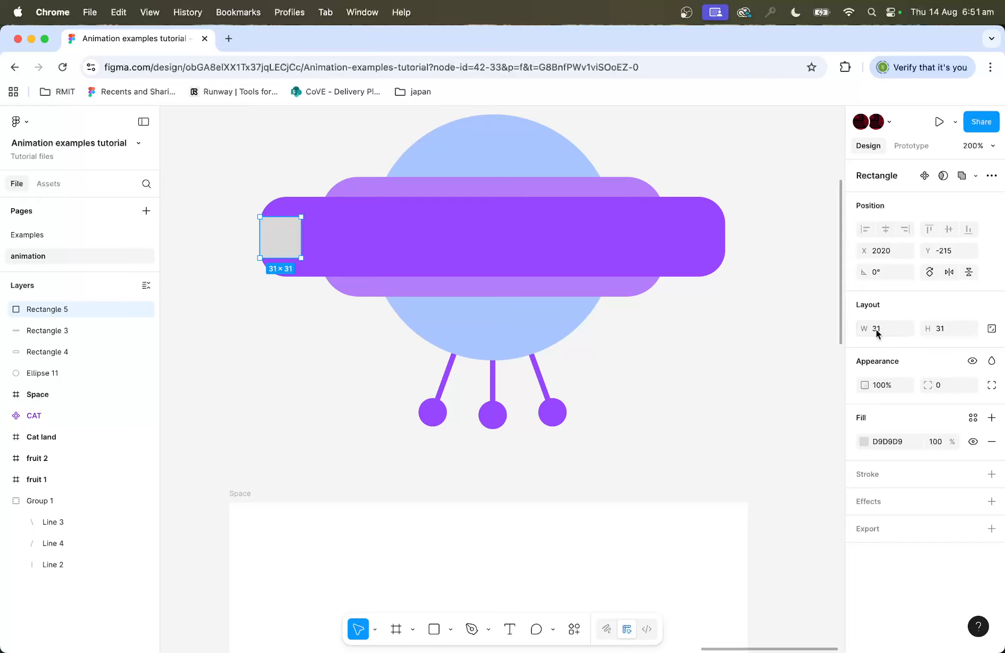
type("40")
left_click(926, 328)
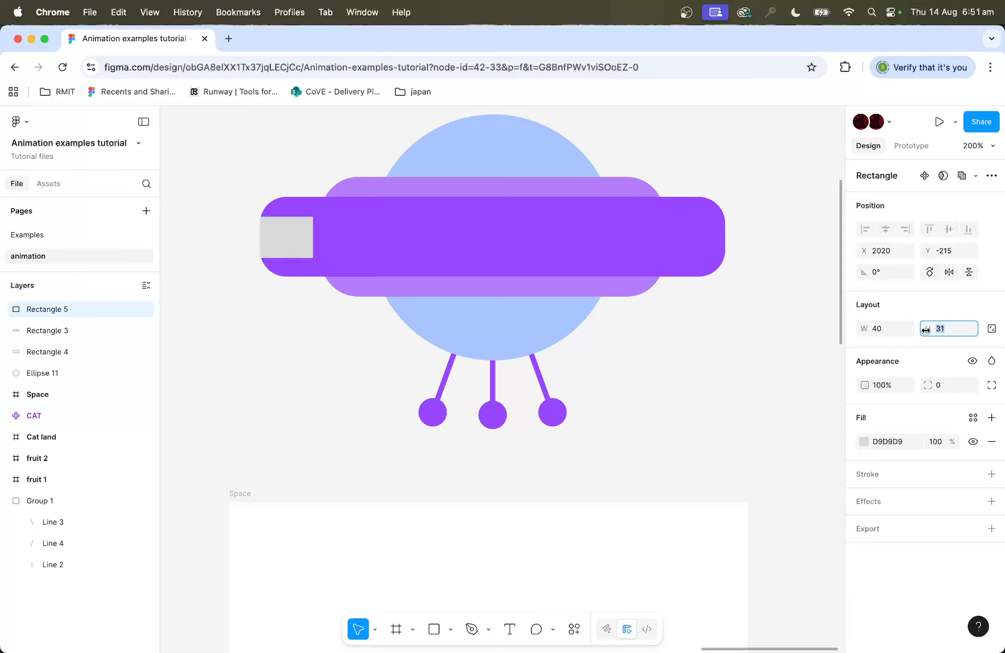
type("40")
key("Return")
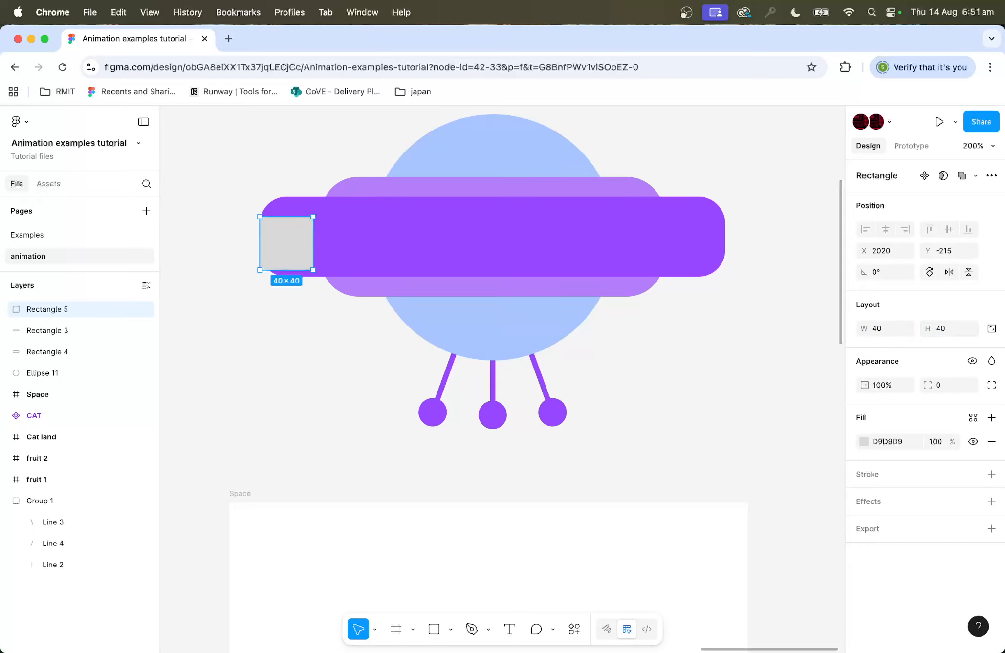
Centre the square vertically in the dark purple bar and round its corners to radius 20 to form a circle.
mouse_move(284, 239)
left_mouse_down()
mouse_move(301, 231)
mouse_move(285, 232)
left_mouse_up()
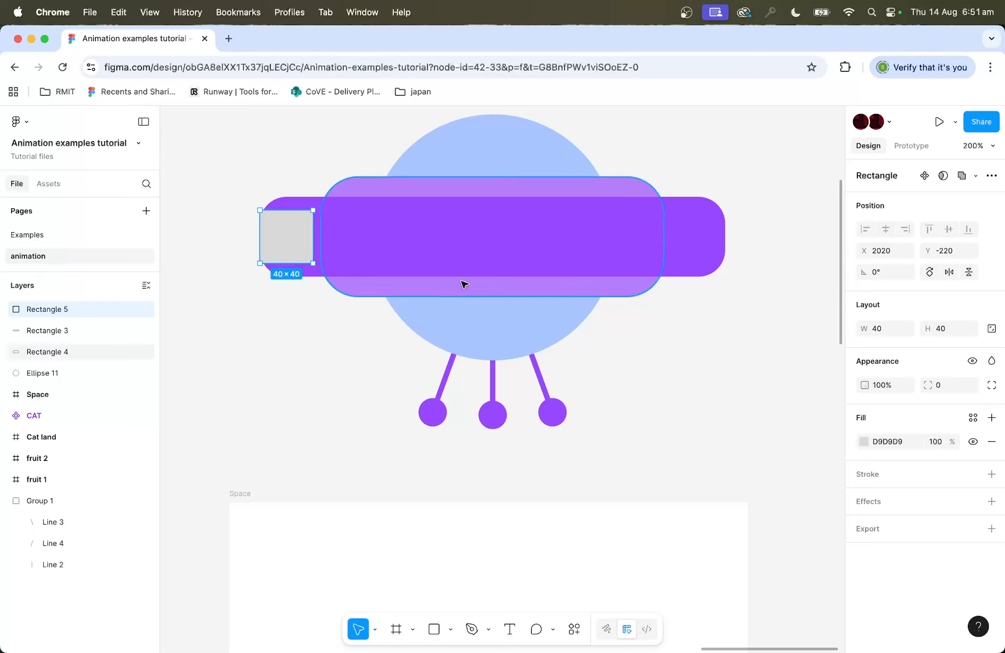
key("super+plus")
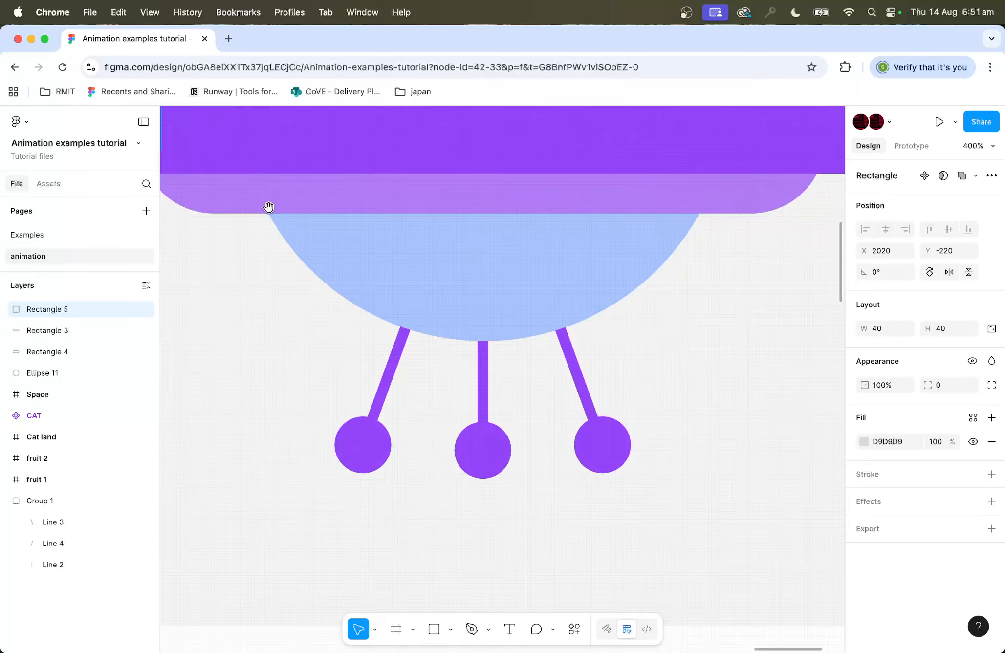
left_click_drag(266, 207, 618, 441)
left_click_drag(466, 285, 394, 329)
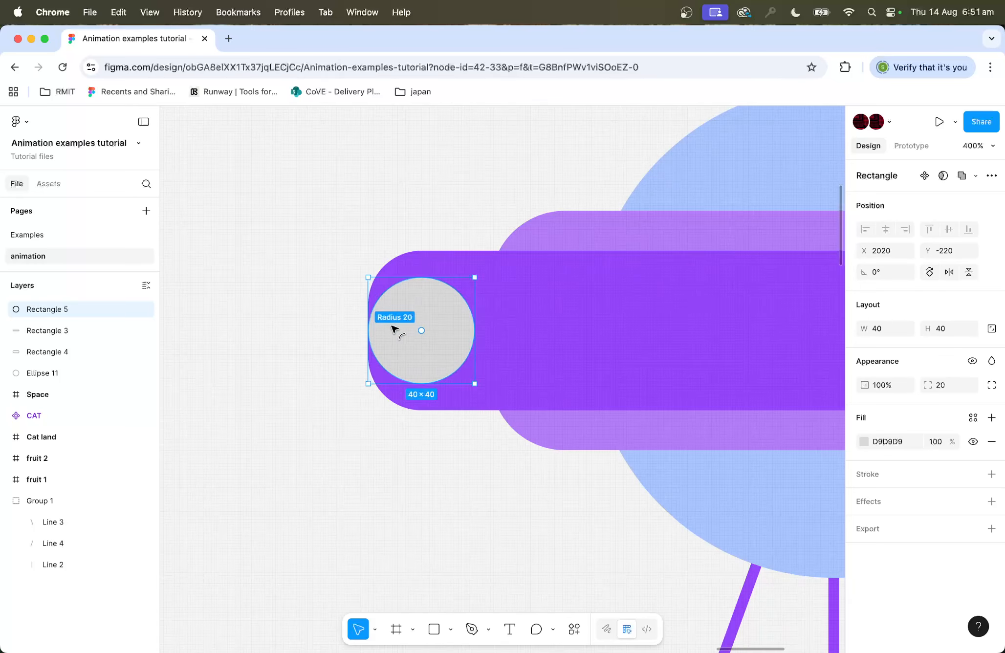
left_click(468, 468)
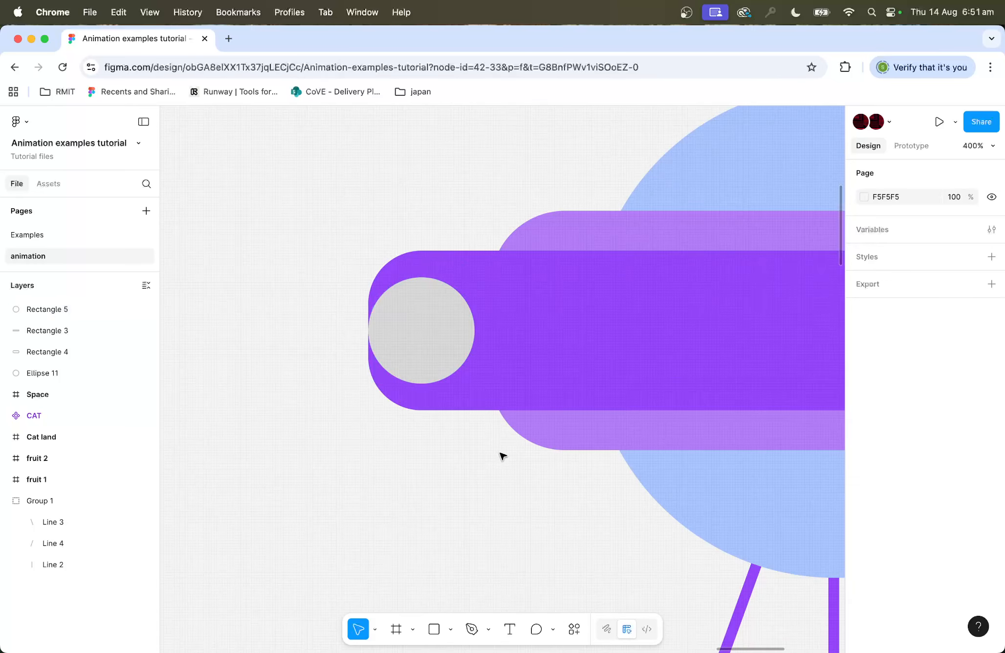
Duplicate the grey circle to its right with a 10 px gap, repeating until seven circles line the dark purple bar.
key("minus")
scroll(489, 401, "right", 2)
left_click(467, 361)
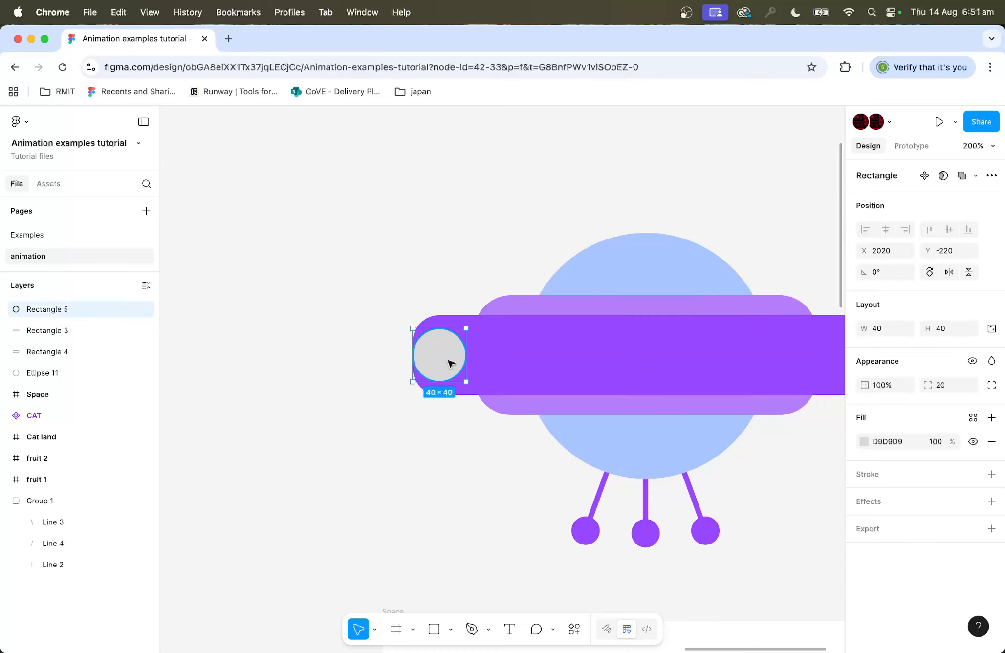
left_click_drag(455, 354, 504, 356, "alt")
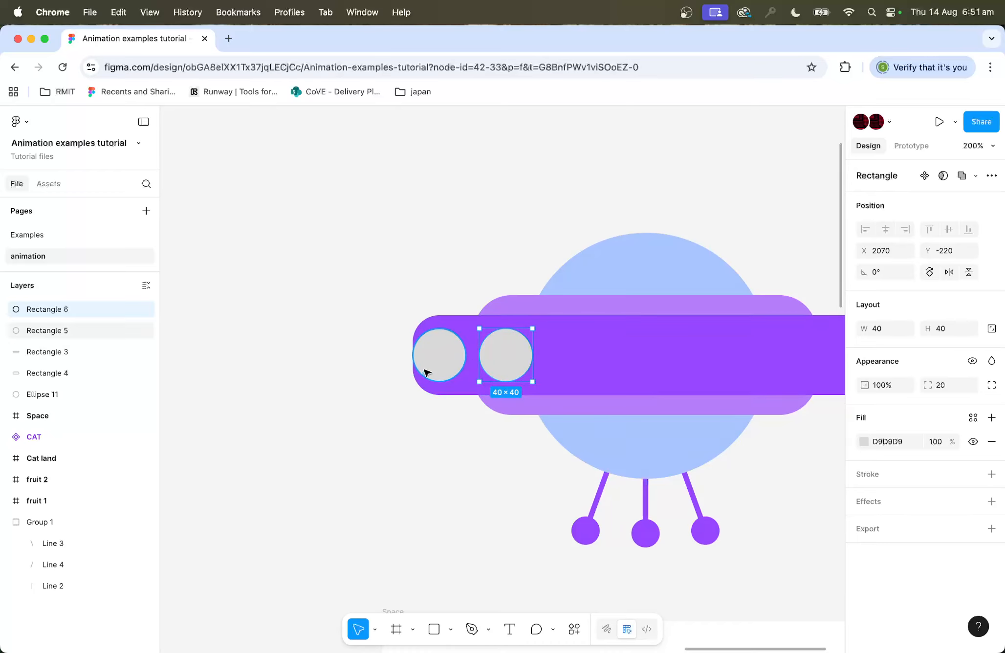
scroll(417, 359, "left", 3)
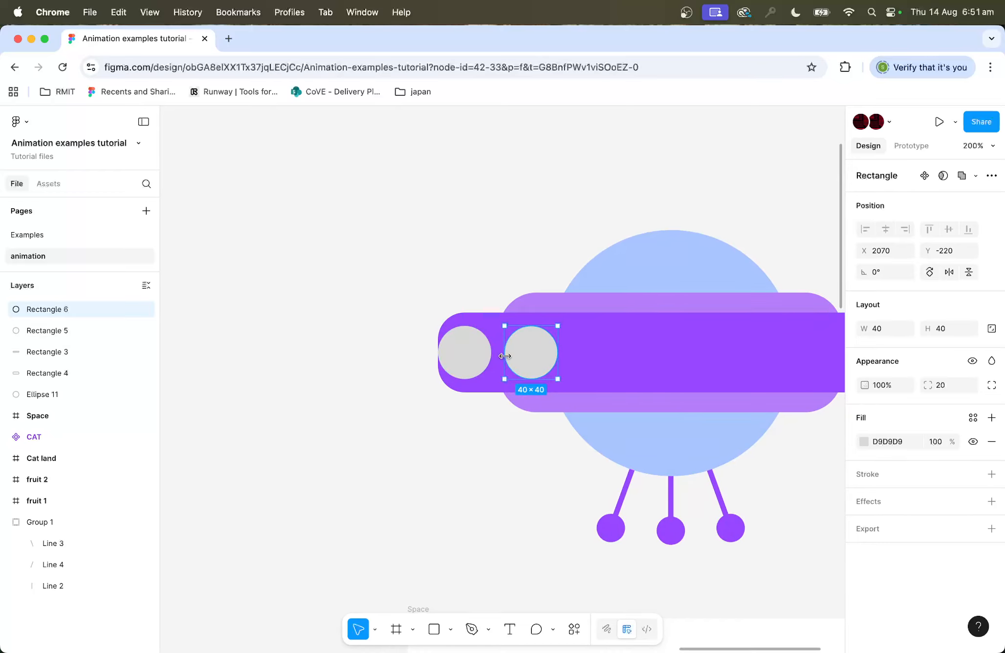
scroll(511, 435, "right", 5)
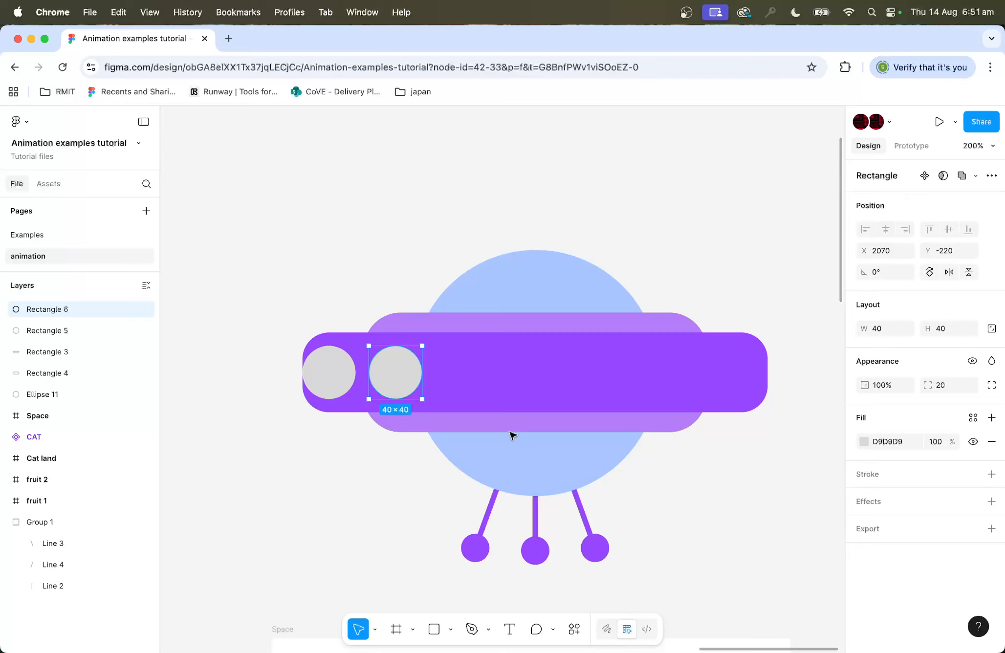
key("super+d")
key("super+d")
key("super+d")
key("super+d")
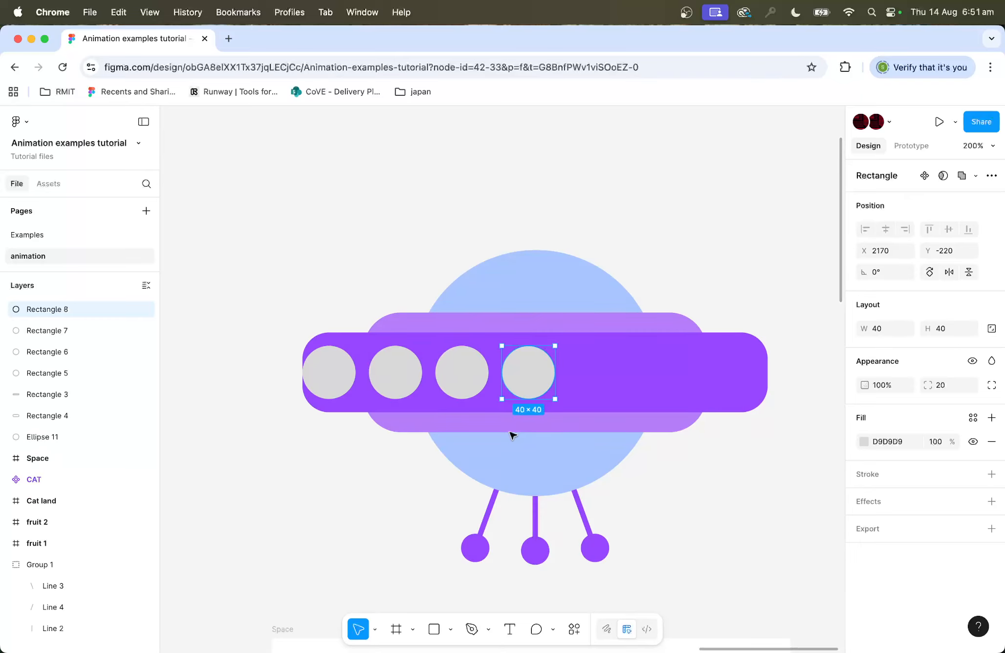
key("super+d")
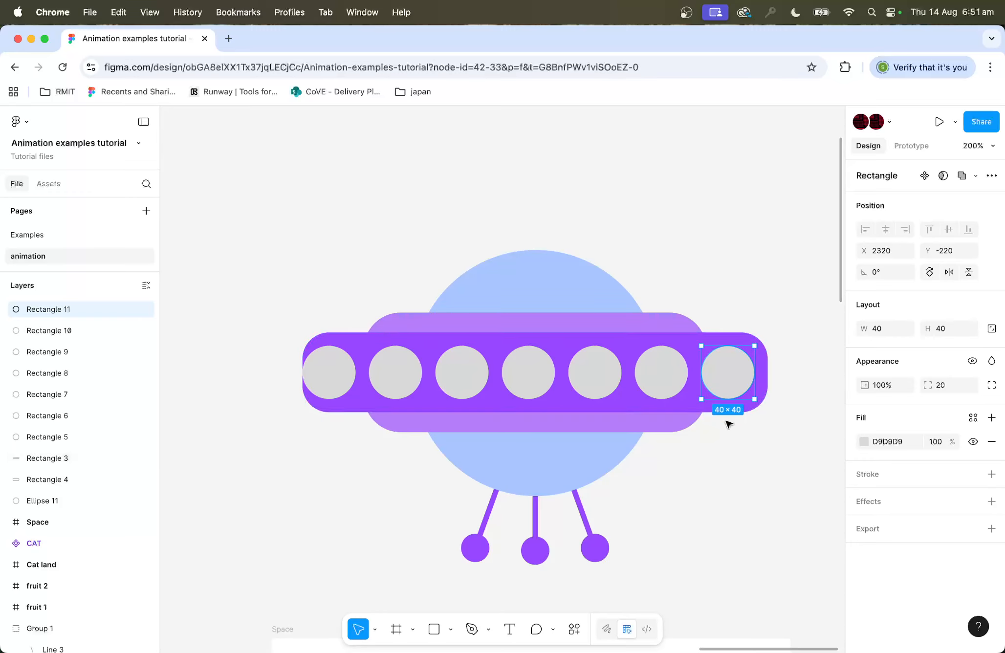
Duplicate the two rightmost circles in place and add an eighth circle 10 px further right, past the bar's end.
left_click(672, 388, "shift")
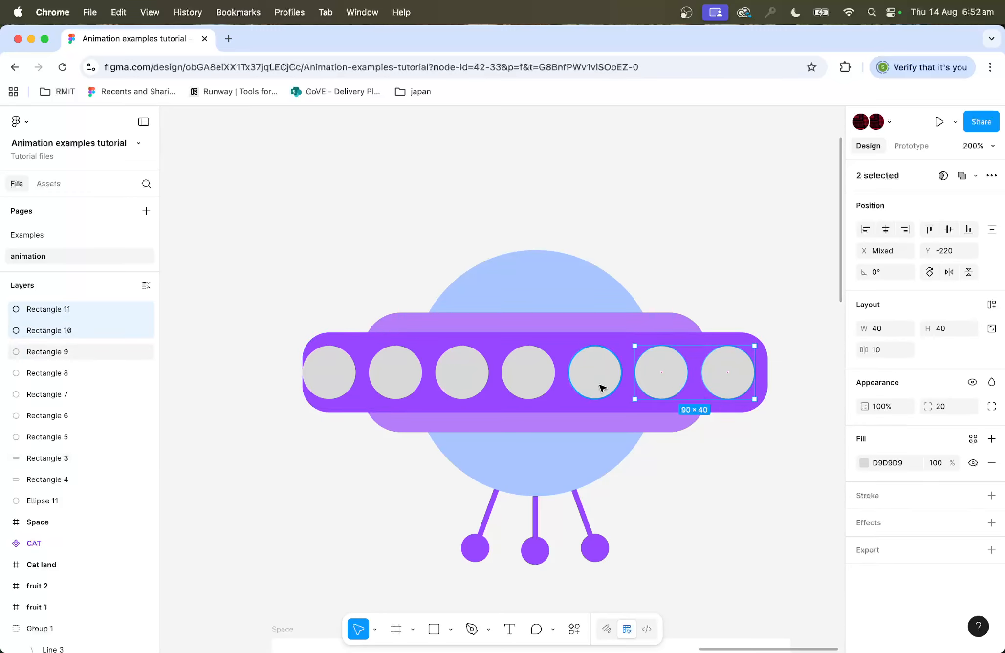
key("super+d")
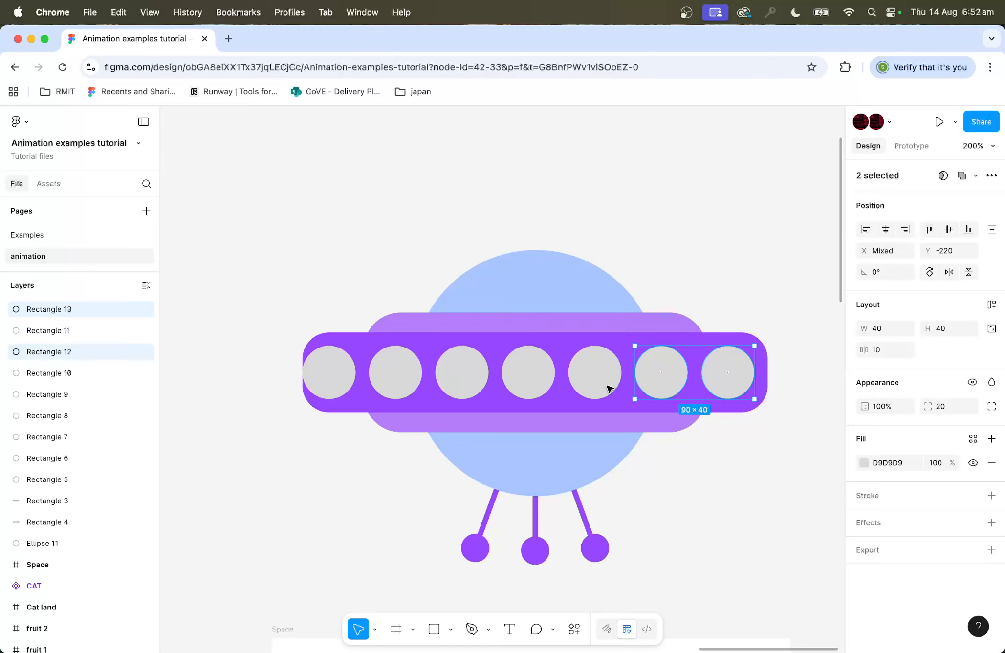
left_click(772, 460)
left_click(728, 376)
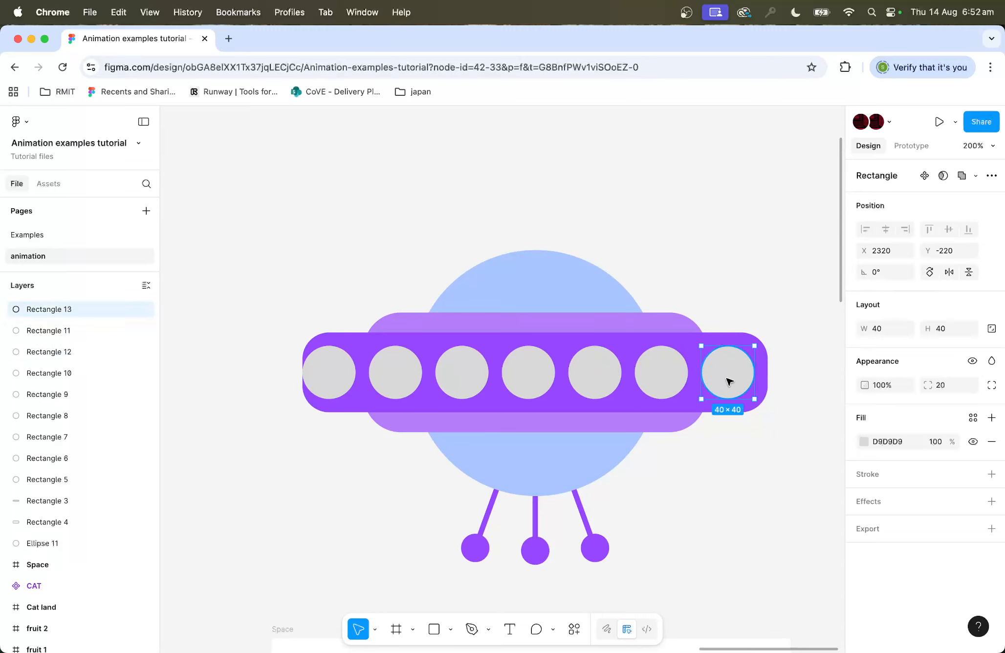
scroll(800, 404, "right", 5)
left_click_drag(586, 386, 654, 383)
Select all eight circles in the row and fill them with the green page colour A2FF1F.
left_click(589, 375, "shift")
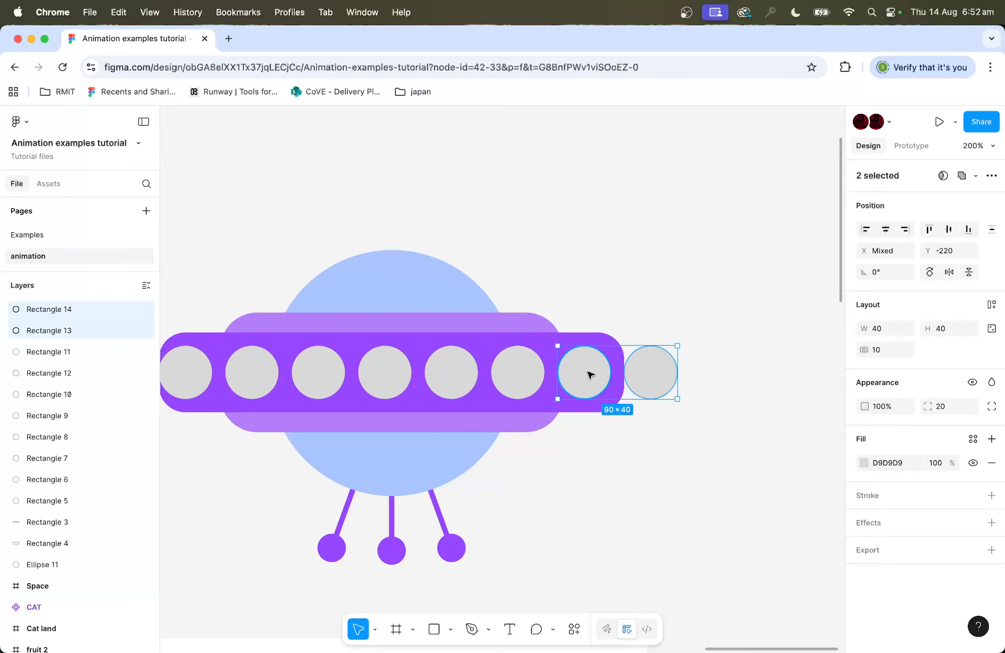
left_click(517, 375, "shift")
left_click(442, 377, "shift")
left_click(385, 374, "shift")
left_click(297, 374, "shift")
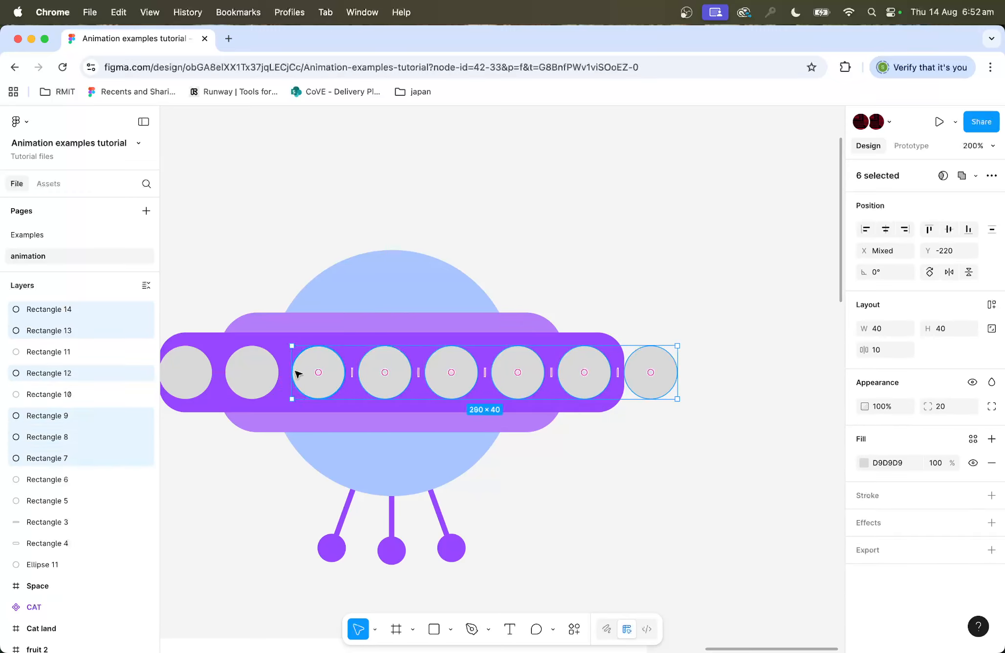
left_click(264, 374, "shift")
left_click(186, 374, "shift")
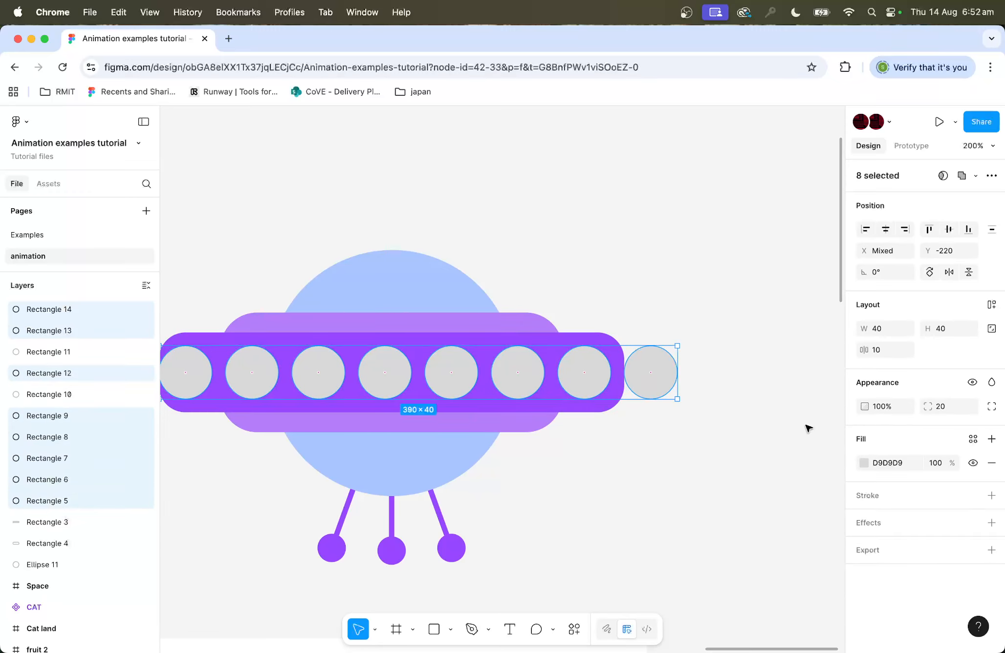
left_click(865, 461)
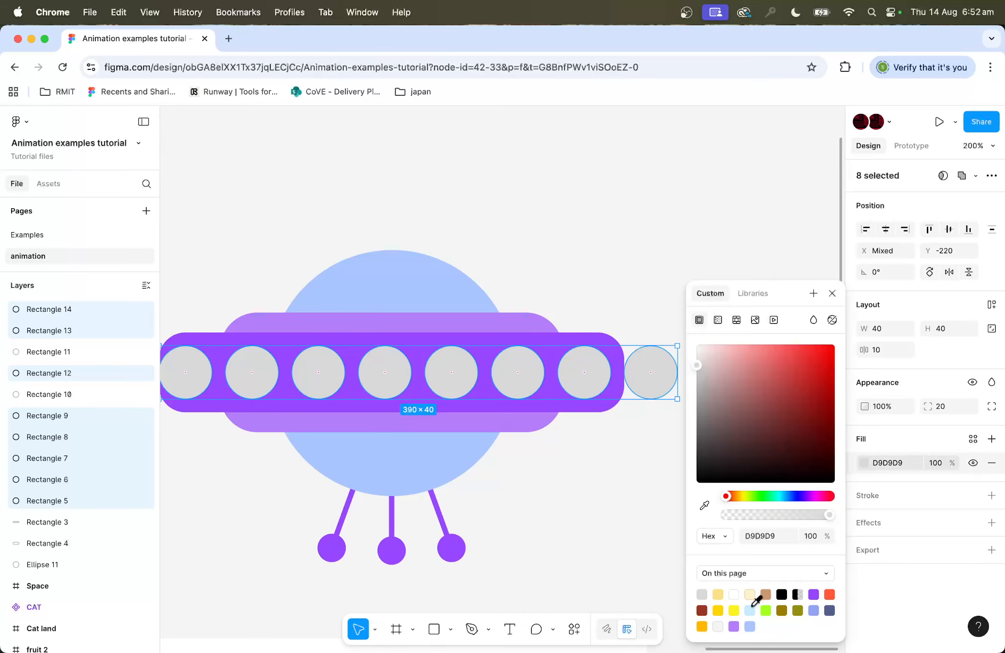
left_click(767, 608)
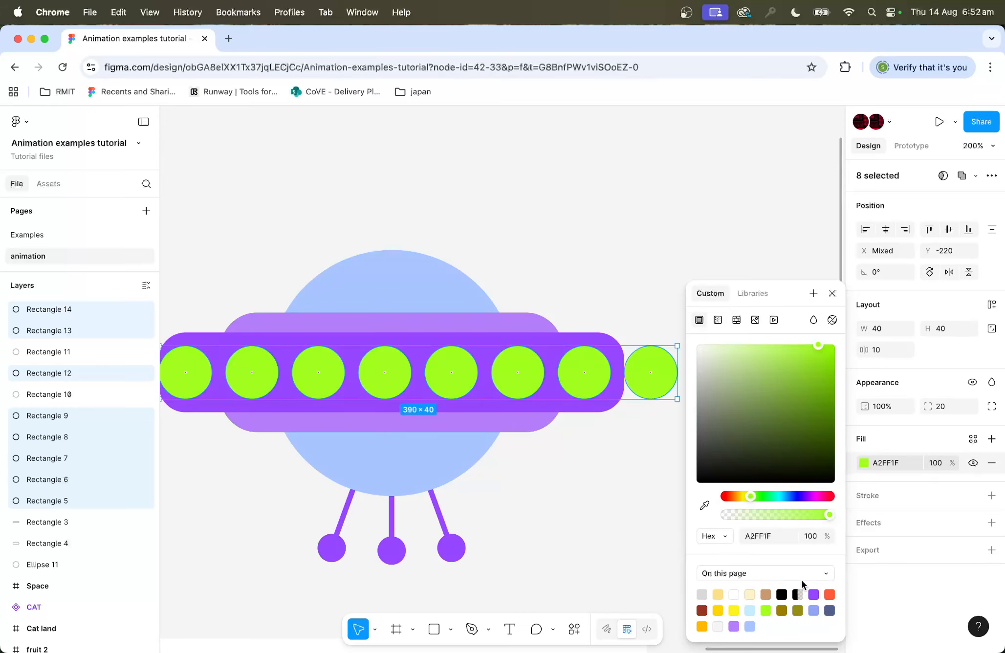
left_click(870, 484)
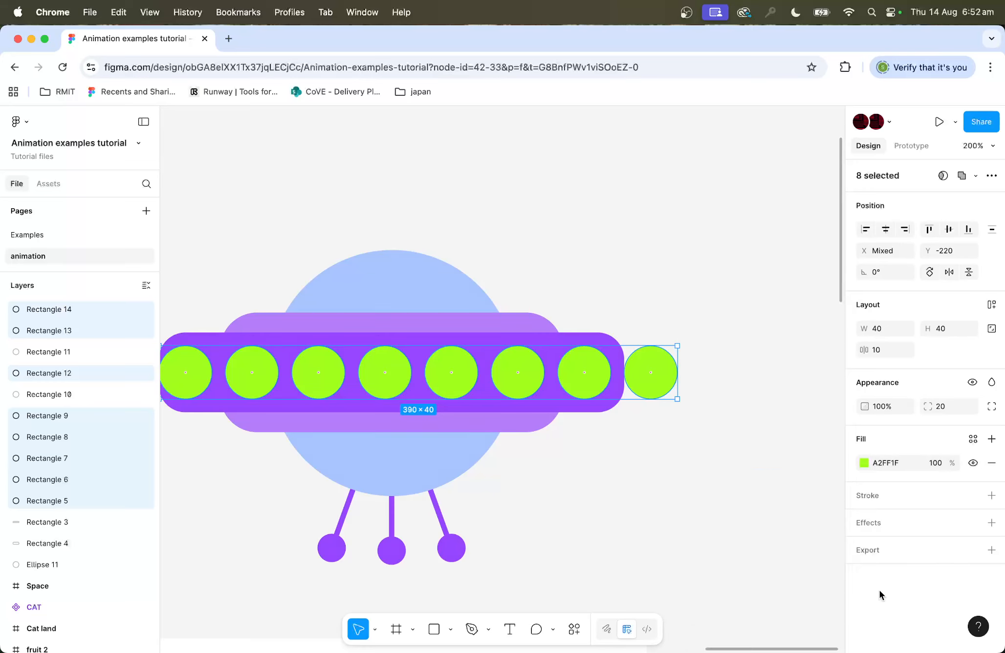
Give the eight green circles a white (FFFFFF) inside stroke with a weight of 6.
left_click(856, 496)
left_click(735, 595)
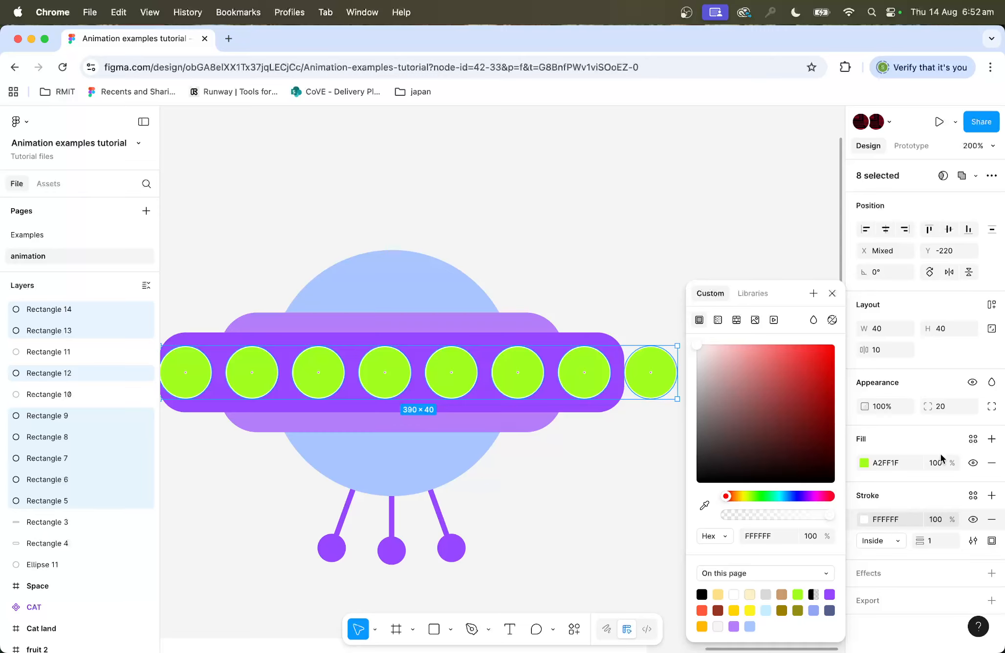
type("6")
key("Return")
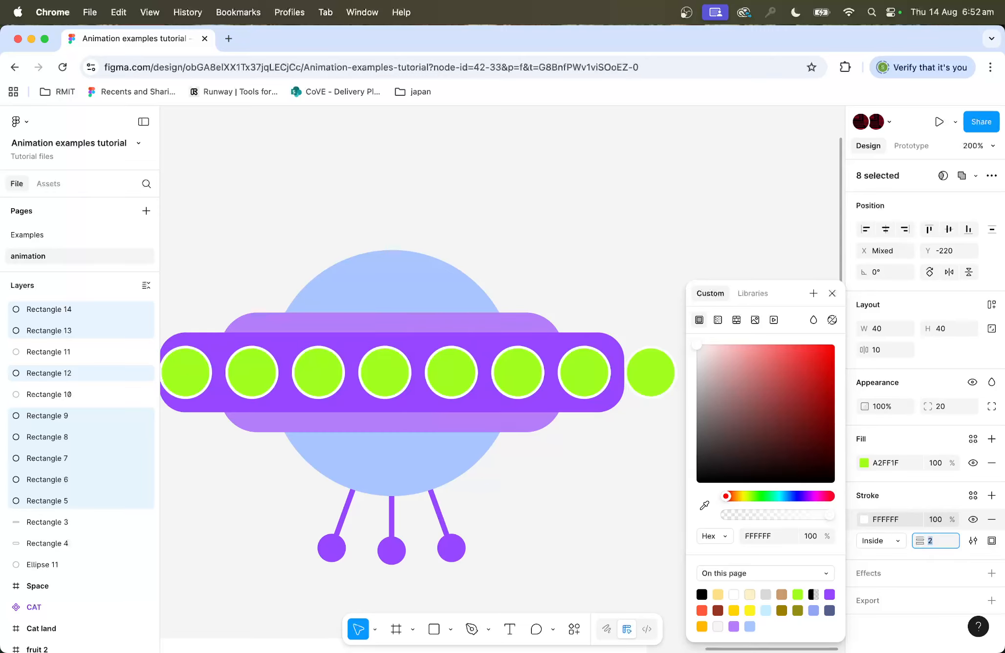
left_click(617, 232)
left_click(663, 388)
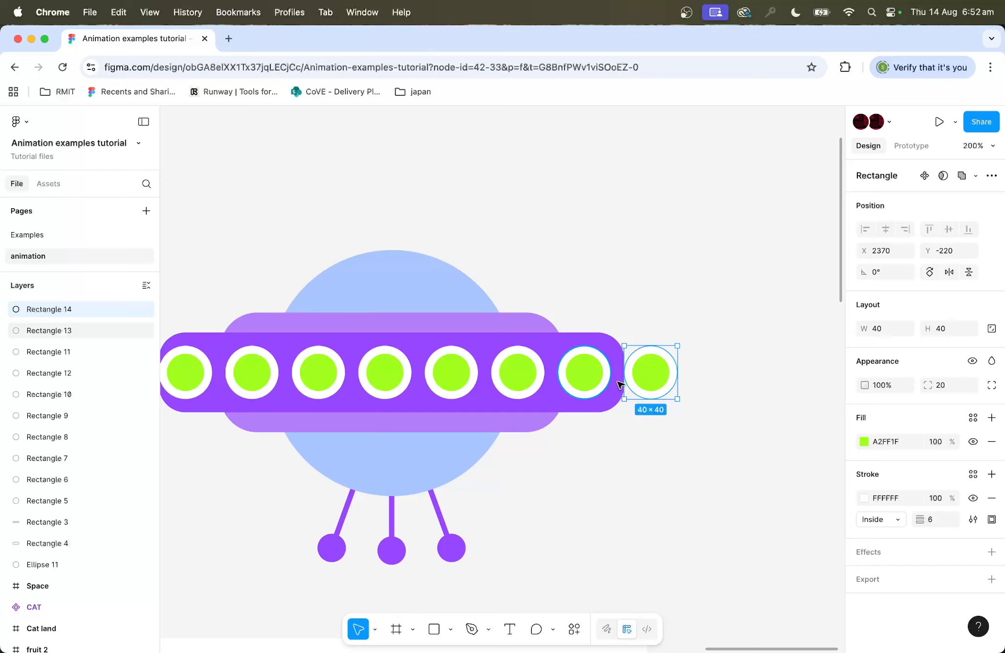
left_click(749, 389)
key("shift+0")
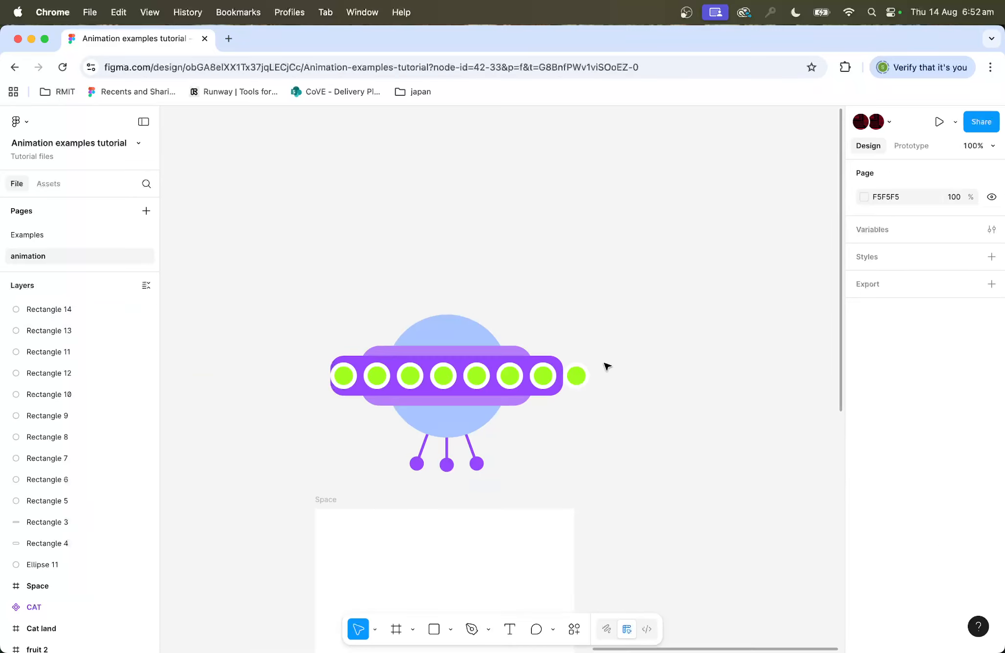
Select the eight green circles in the row and group them.
key("super+equal")
left_click(649, 369)
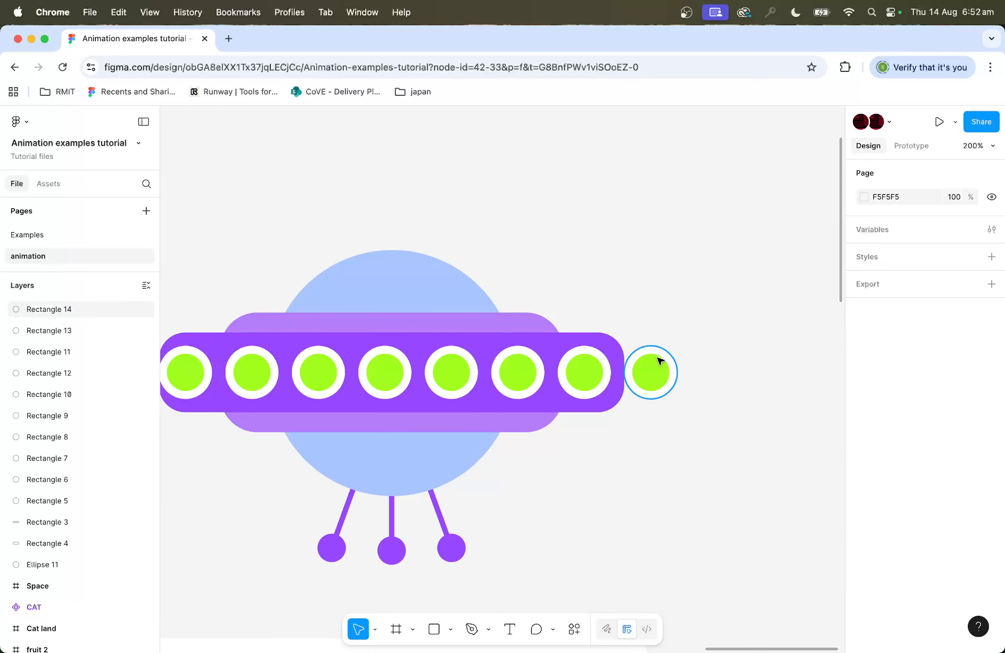
left_click(586, 375, "shift")
left_click(527, 384, "shift")
left_click(459, 383, "shift")
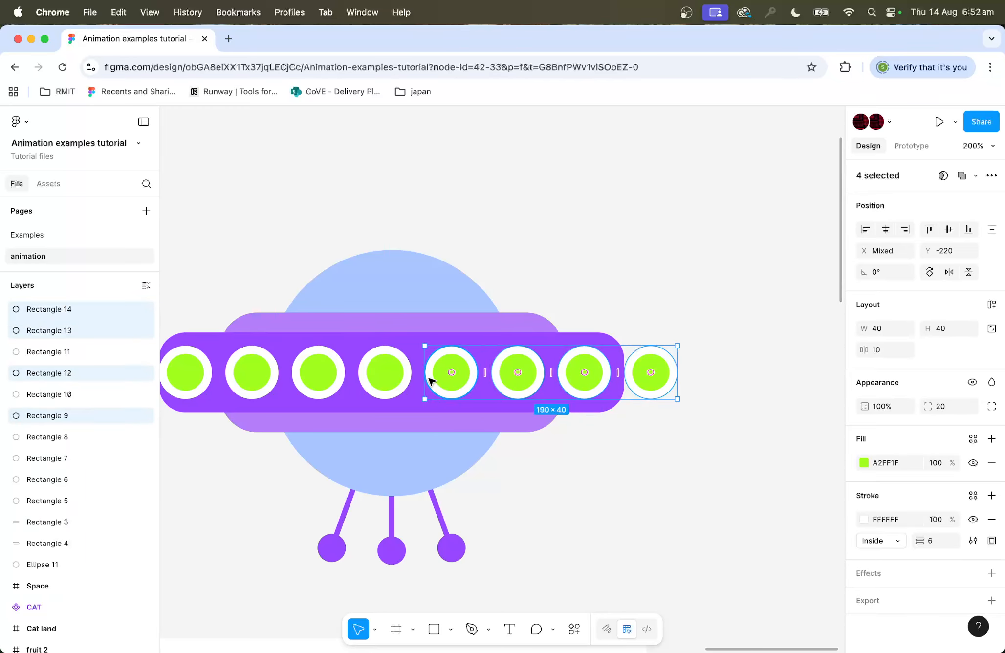
left_click(393, 382, "shift")
left_click(326, 376, "shift")
left_click(268, 375, "shift")
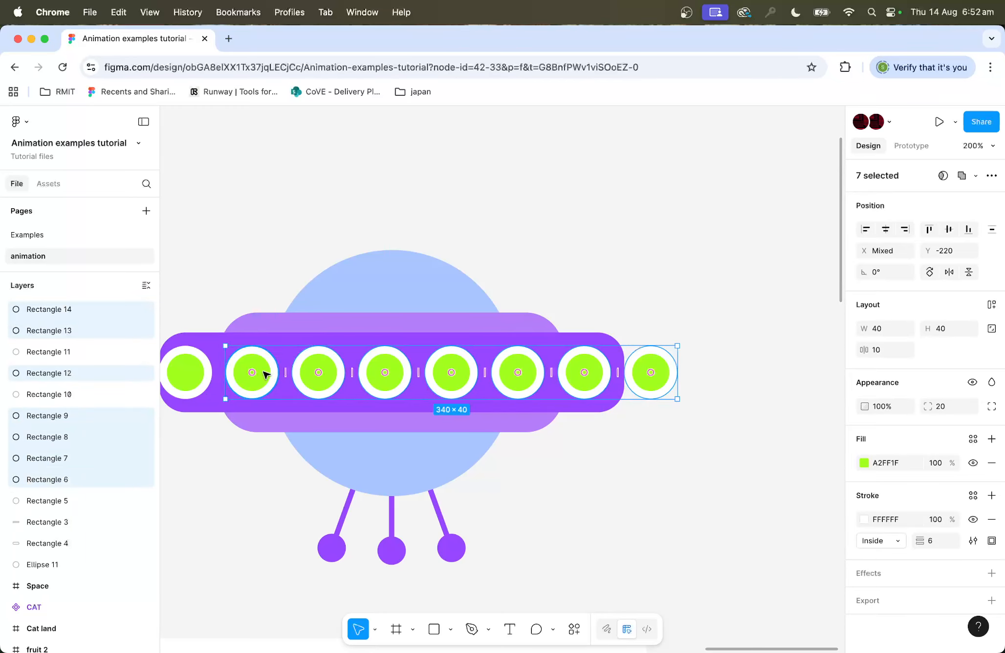
left_click(187, 375, "shift")
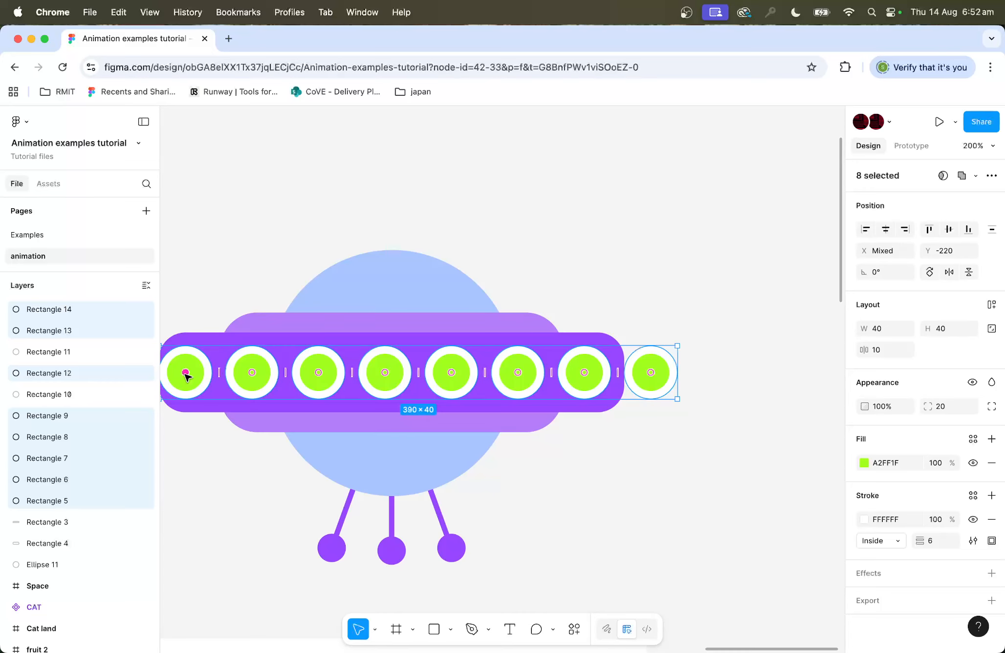
key("super+g")
left_click(669, 317)
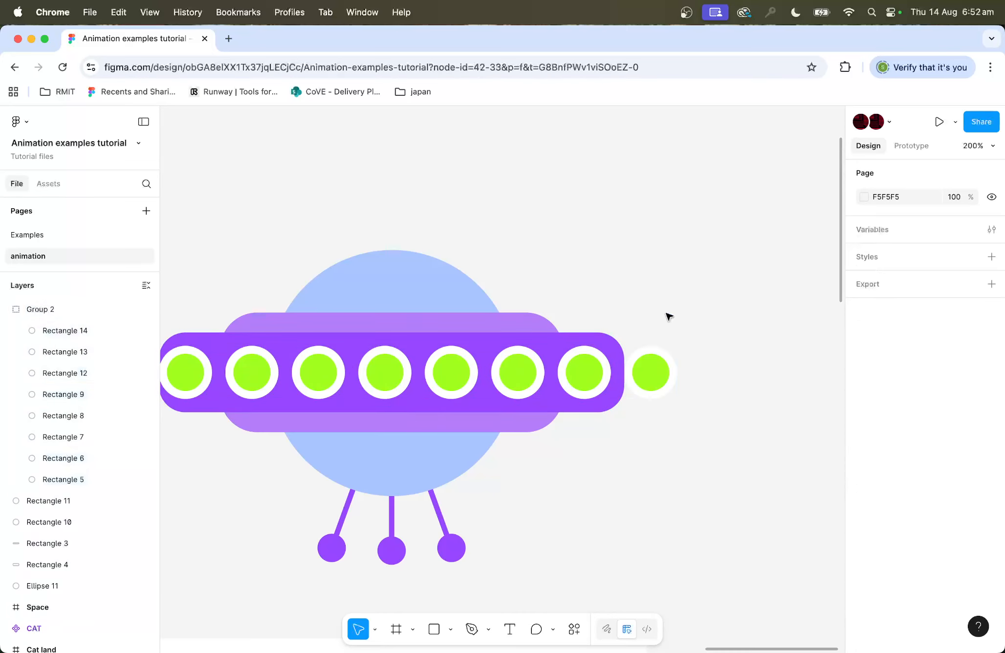
Duplicate the dark purple bar in place behind the row of green circles.
left_click(603, 340)
scroll(652, 316, "left", 5)
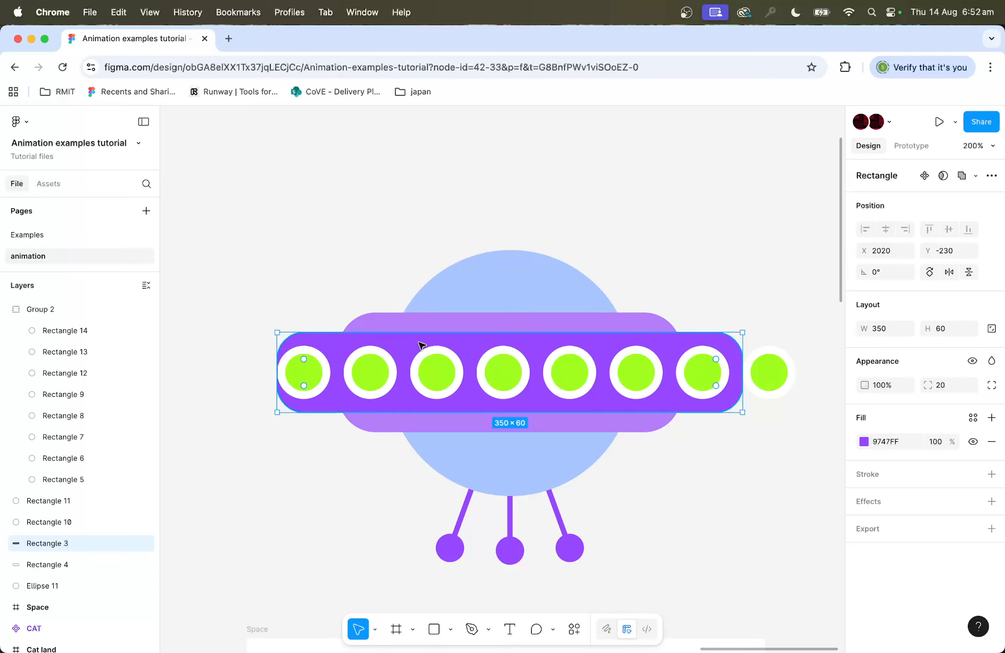
key("super+d")
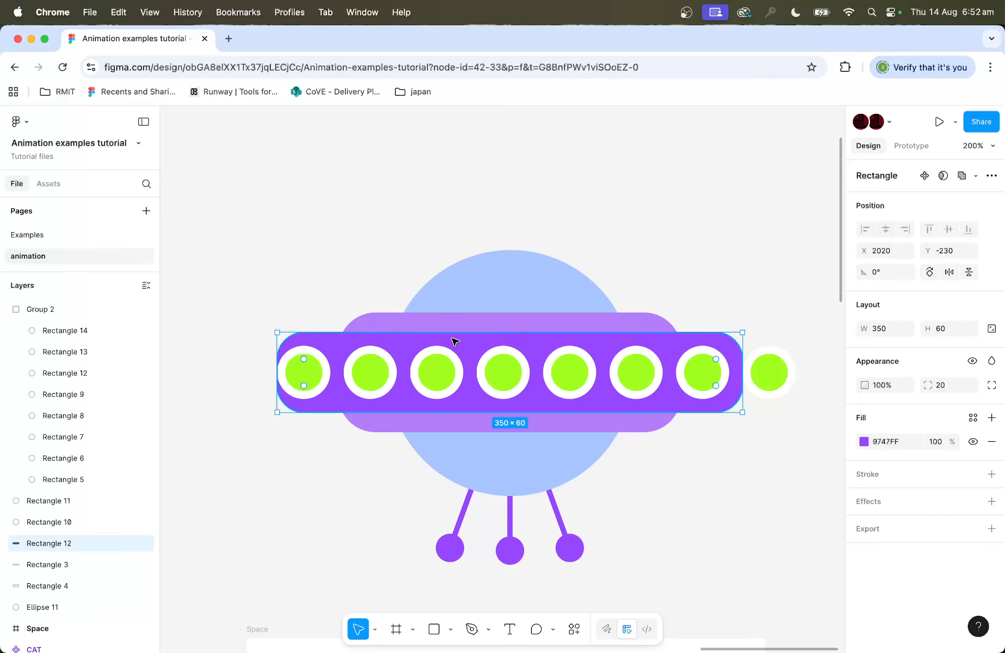
Mask the green circle group with the duplicated dark purple bar.
left_click(771, 370)
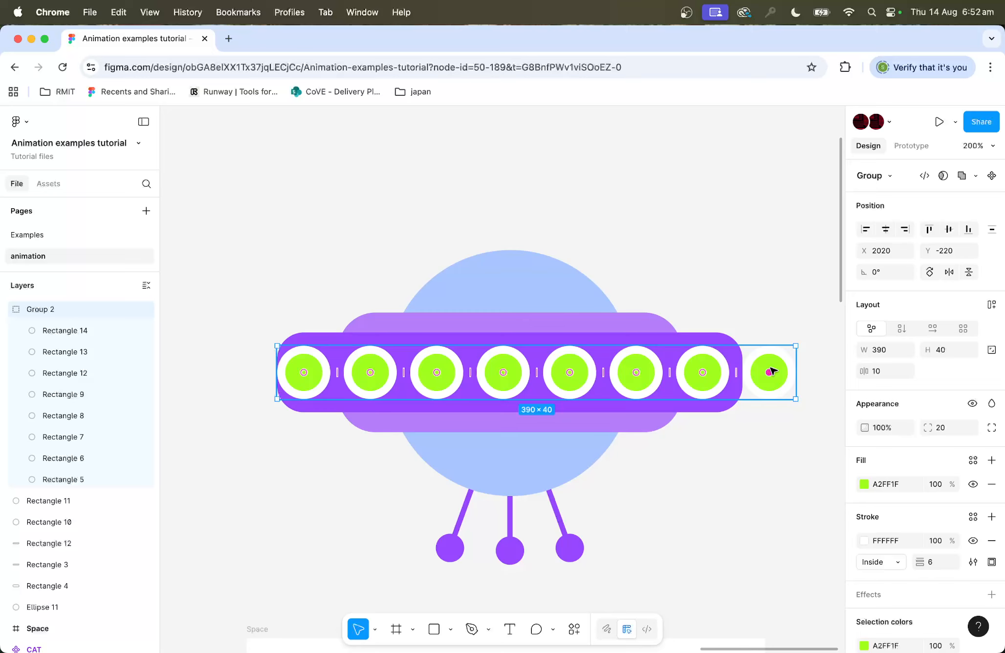
left_click(698, 338, "shift")
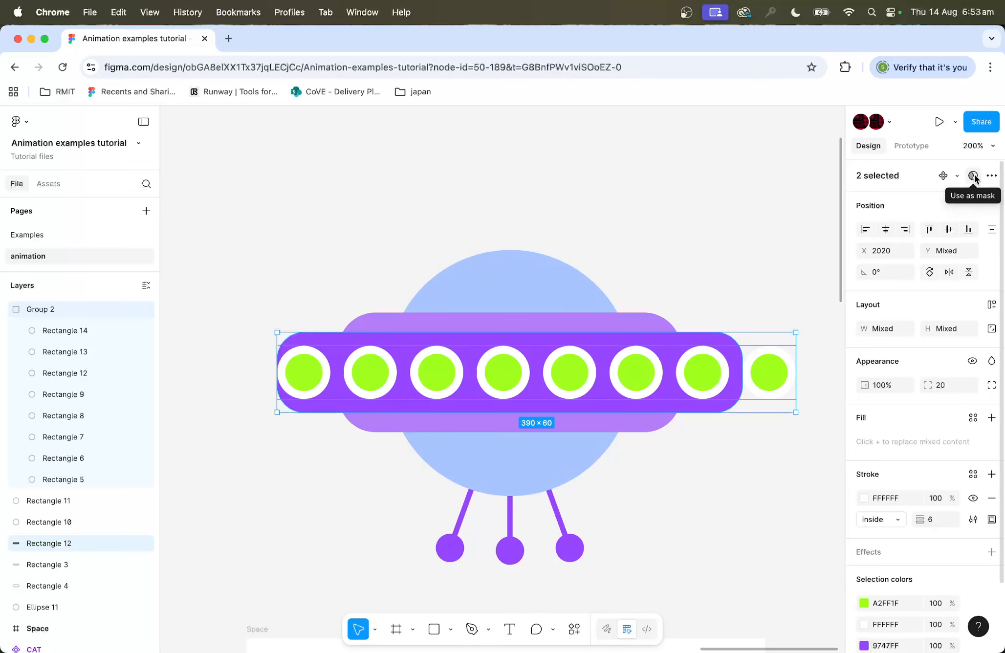
left_click(16, 123)
mouse_move(47, 251)
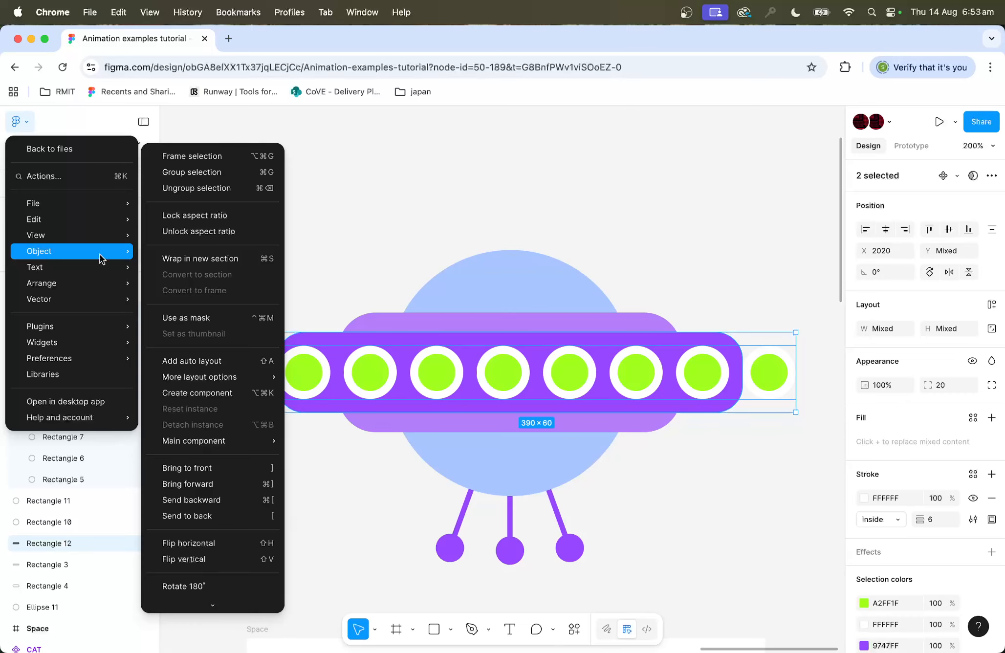
left_click(230, 318)
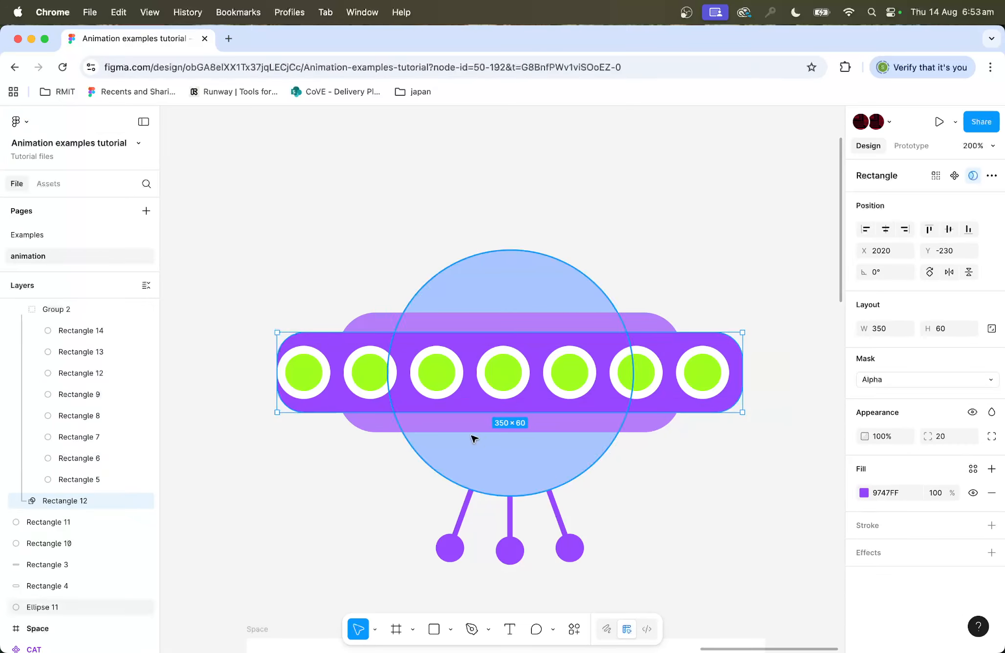
Select all parts of the UFO, including the mask group and legs, and wrap them in a frame.
key("minus")
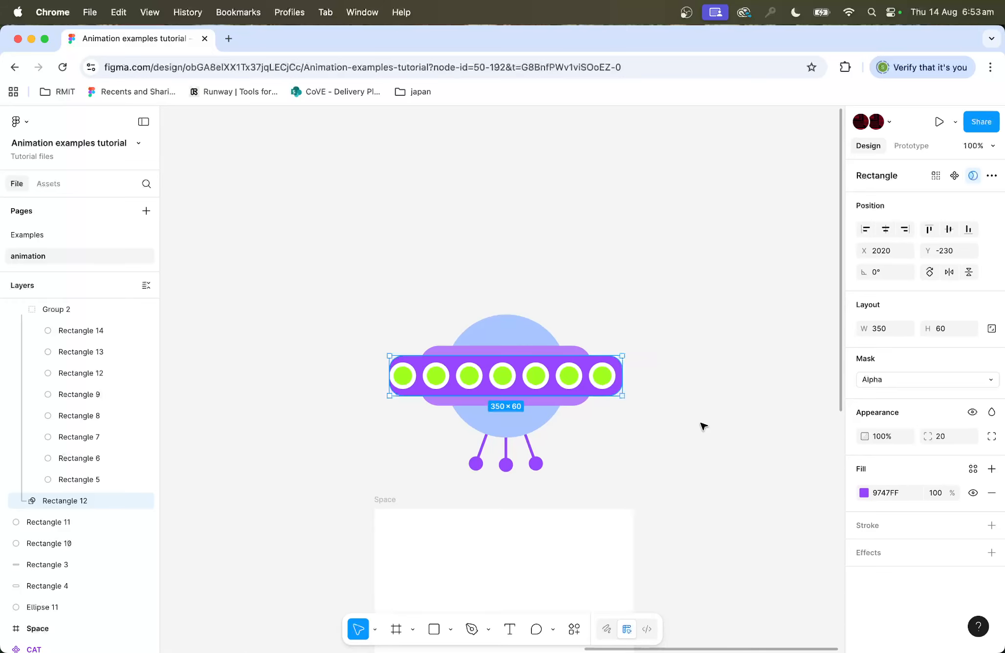
left_click_drag(648, 299, 382, 449)
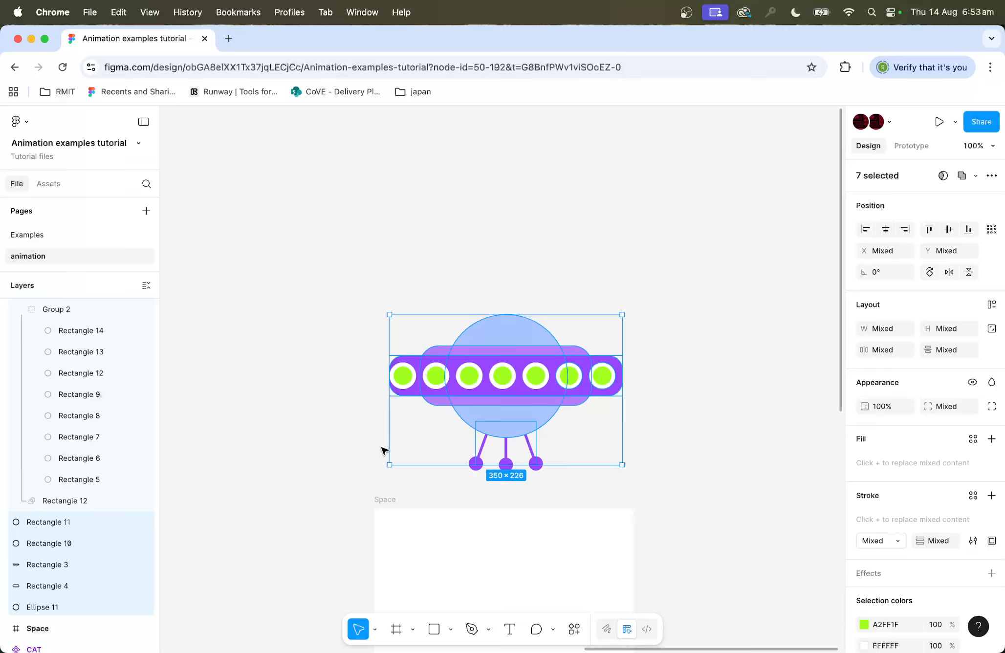
key("super+g")
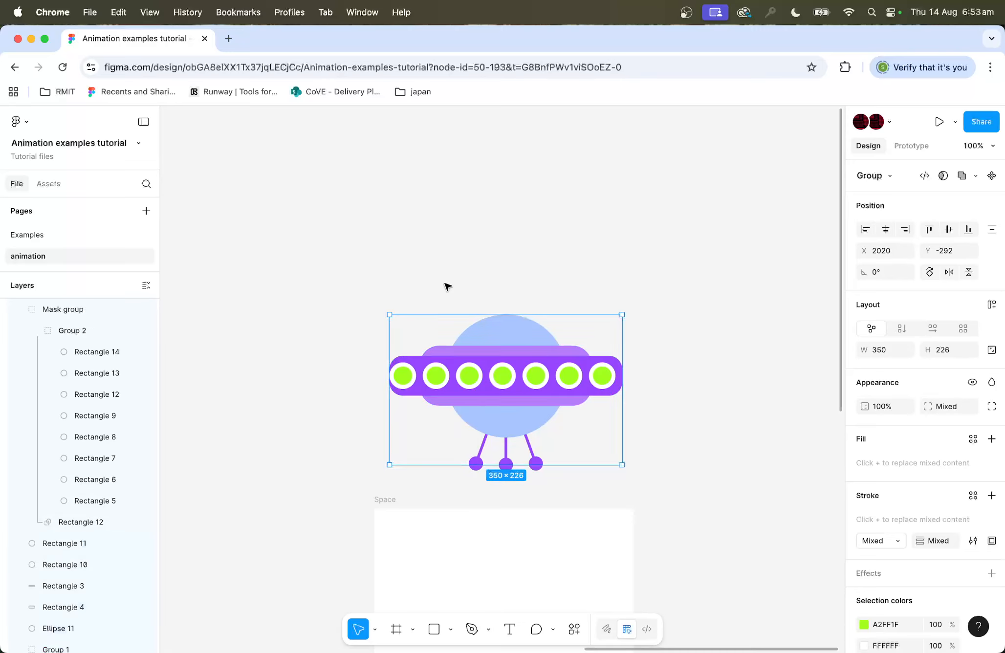
scroll(570, 338, "right", 4)
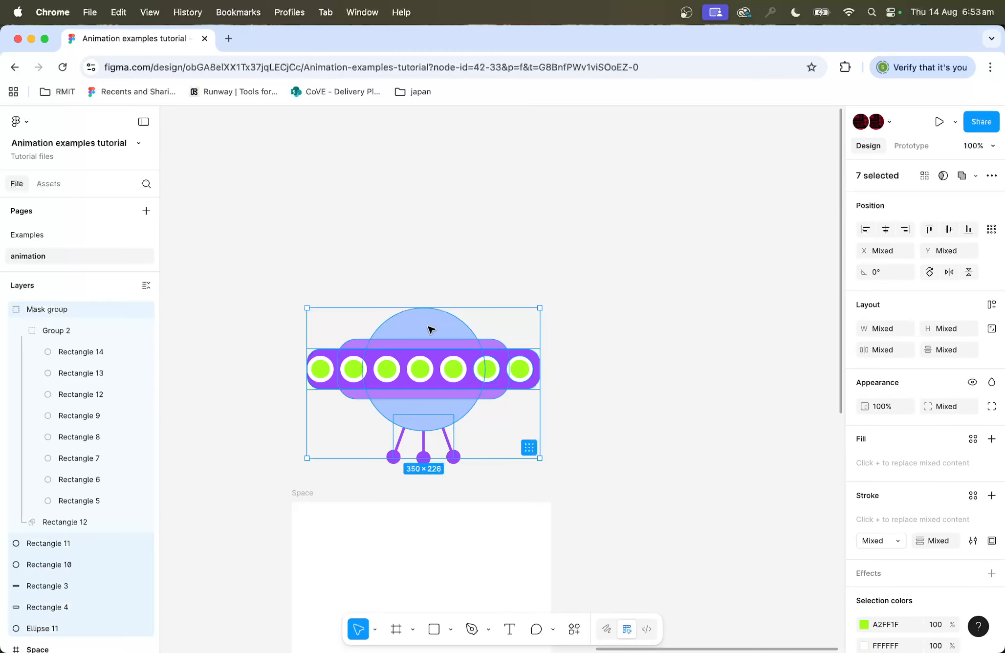
left_click(20, 122)
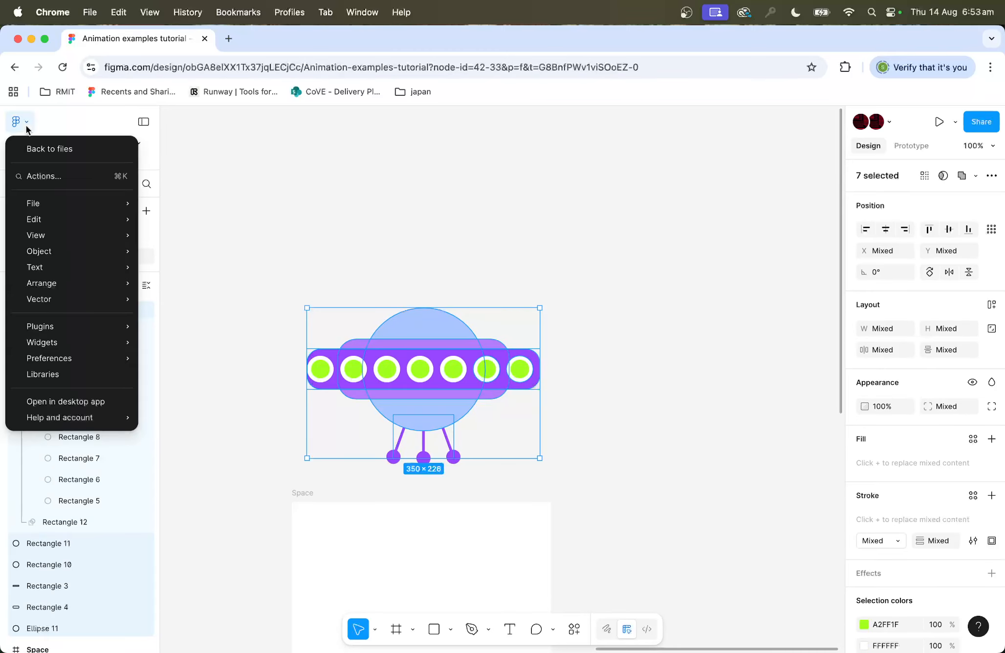
mouse_move(60, 248)
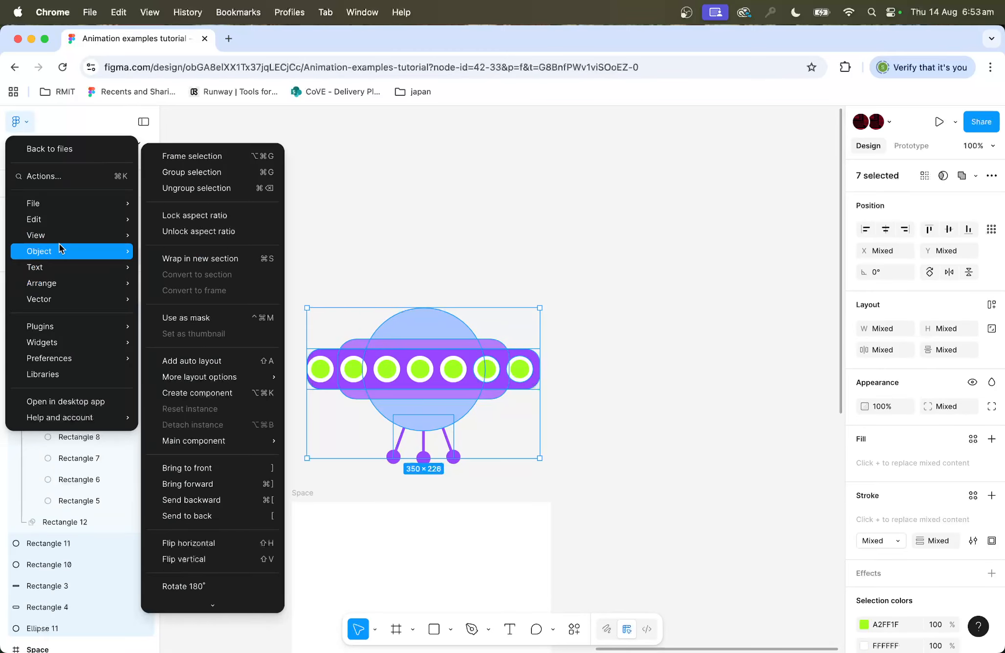
mouse_move(210, 442)
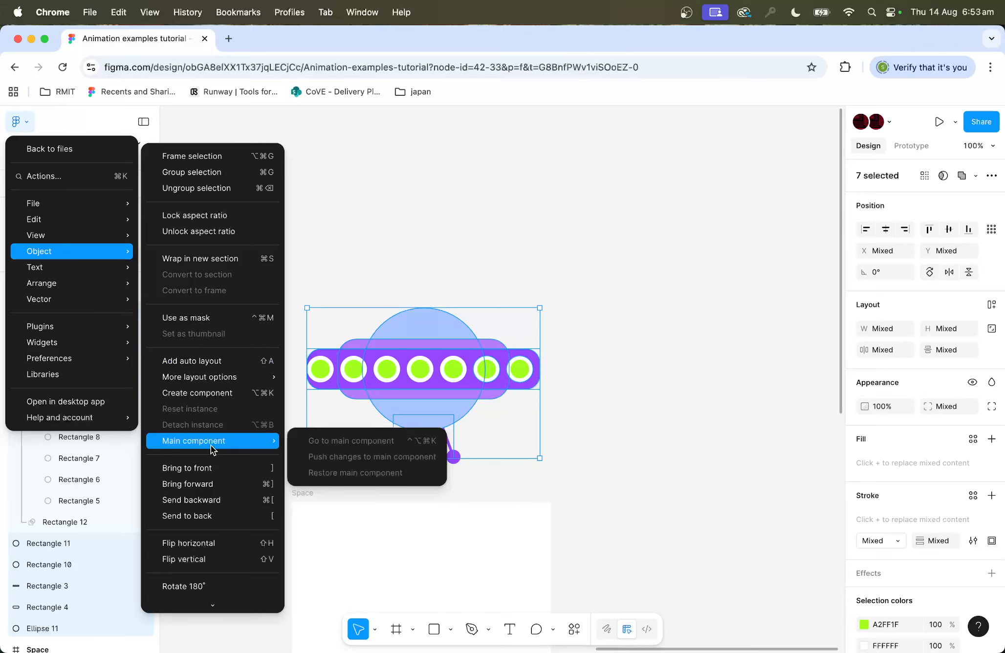
scroll(210, 399, "down", 5)
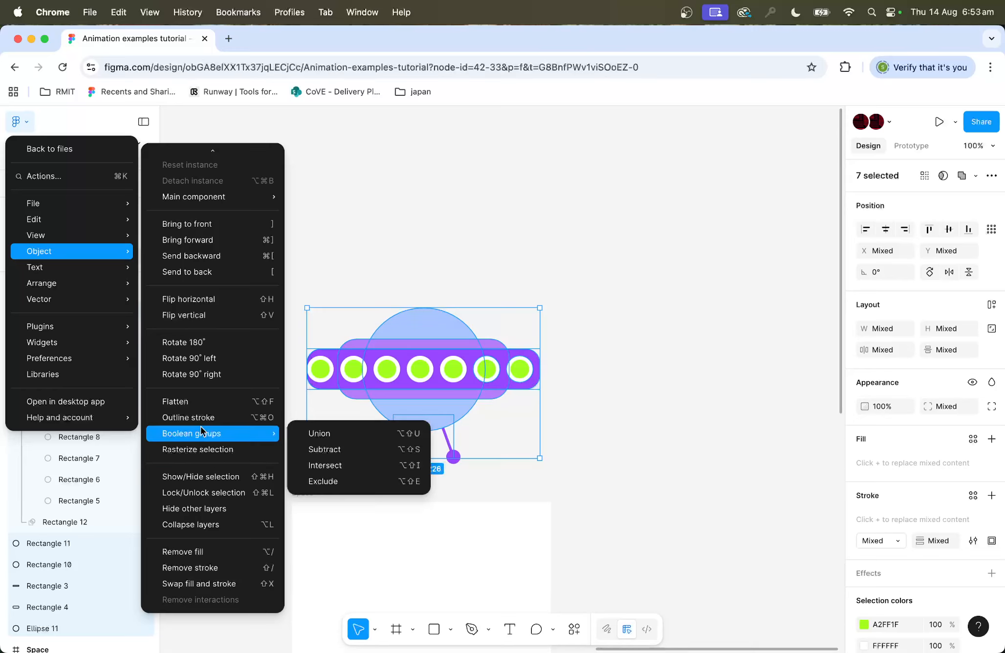
scroll(201, 427, "up", 4)
scroll(201, 427, "up", 1)
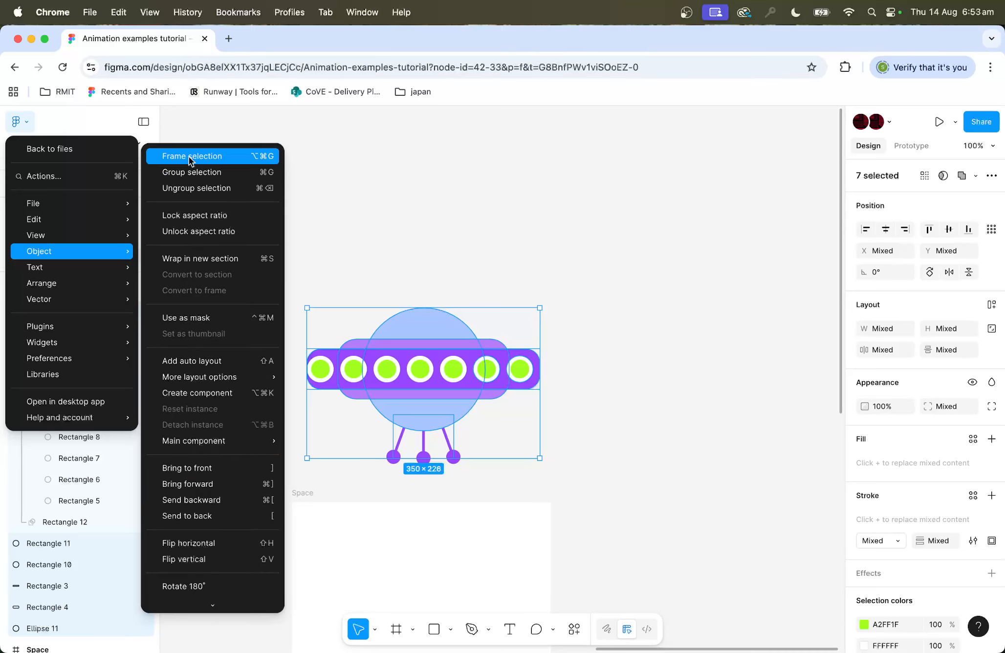
left_click(188, 156)
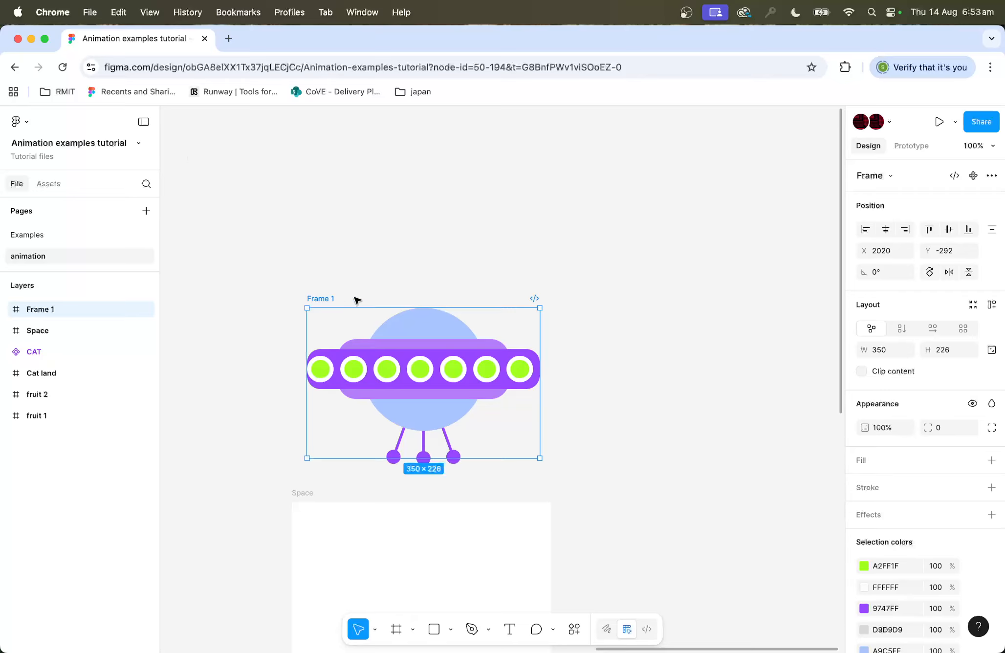
Rename the UFO frame as UFO 1 and place a copy about 50 px to its right.
double_click(326, 298)
type("U")
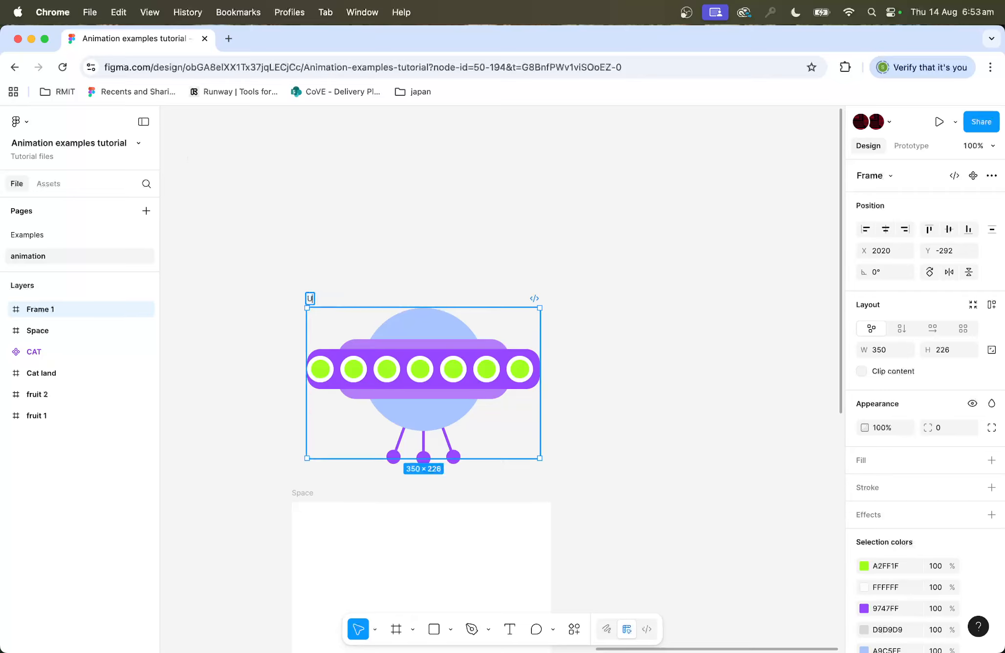
type("FO 1")
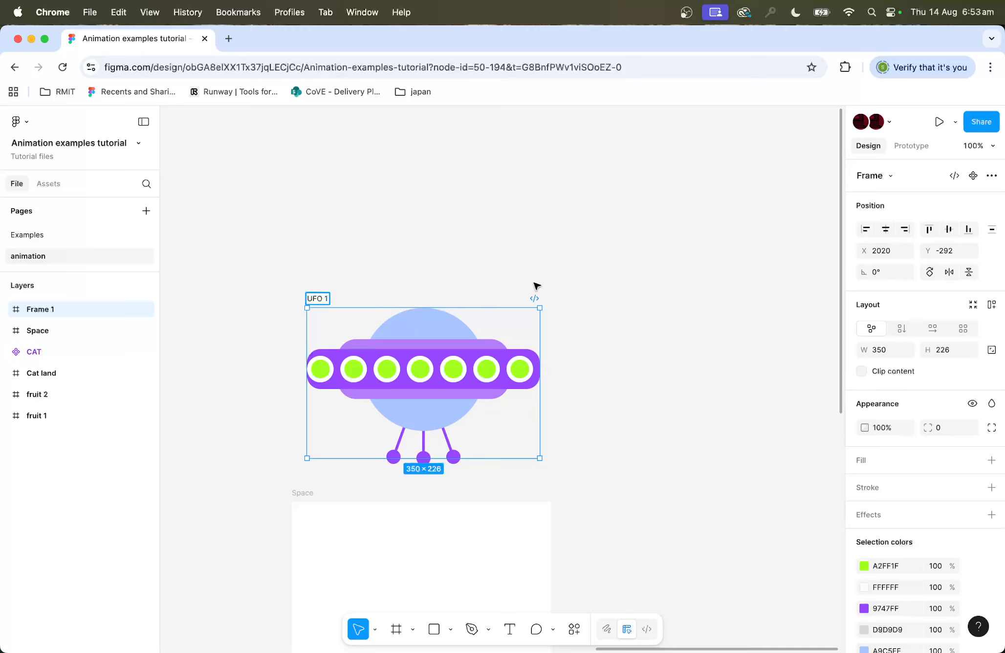
left_click(533, 288)
left_click_drag(322, 299, 583, 298)
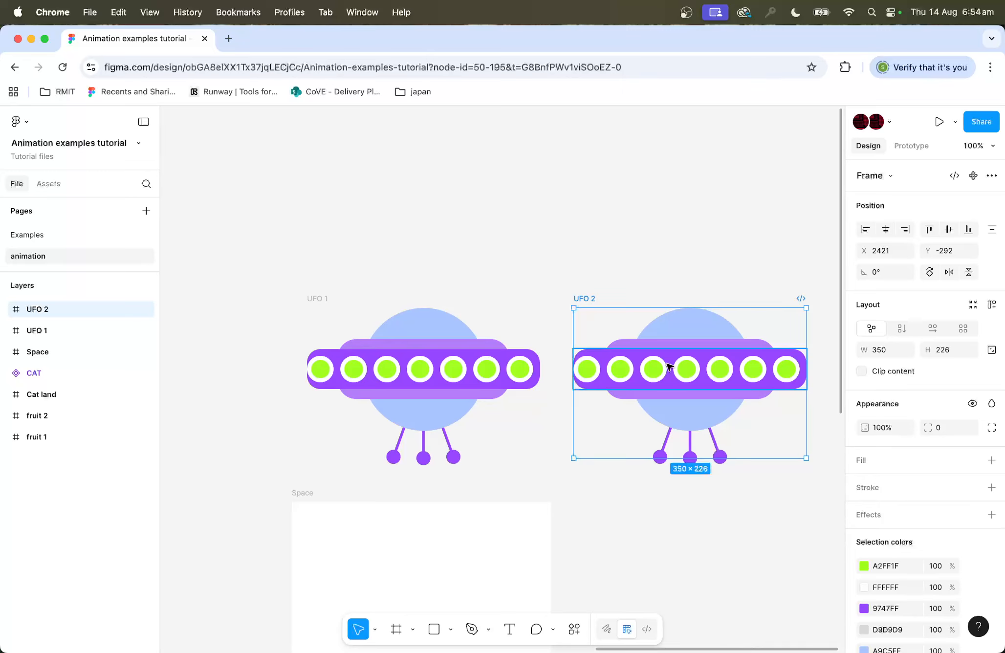
Select the group of green circles inside the mask group of the UFO 2 frame.
scroll(728, 337, "right", 5)
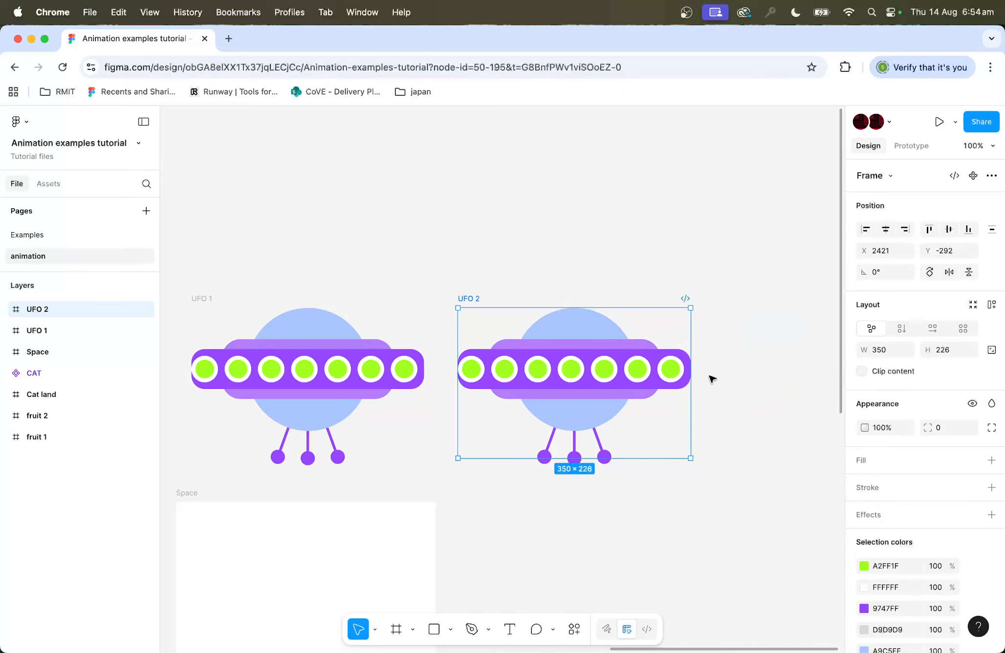
scroll(726, 382, "up", 3)
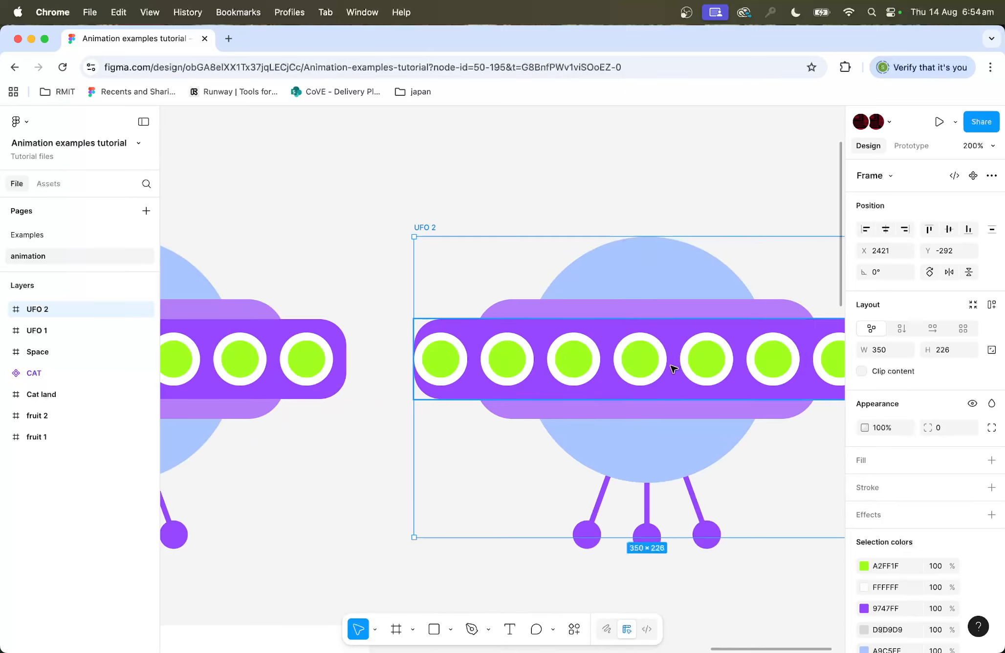
scroll(661, 359, "up", 3)
scroll(581, 367, "right", 1)
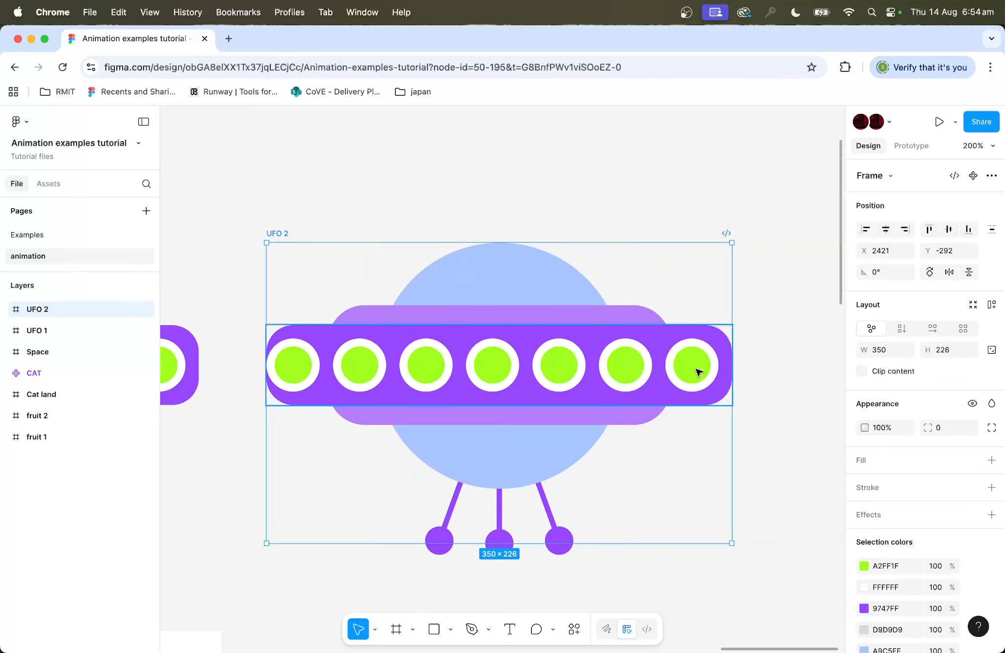
double_click(697, 371)
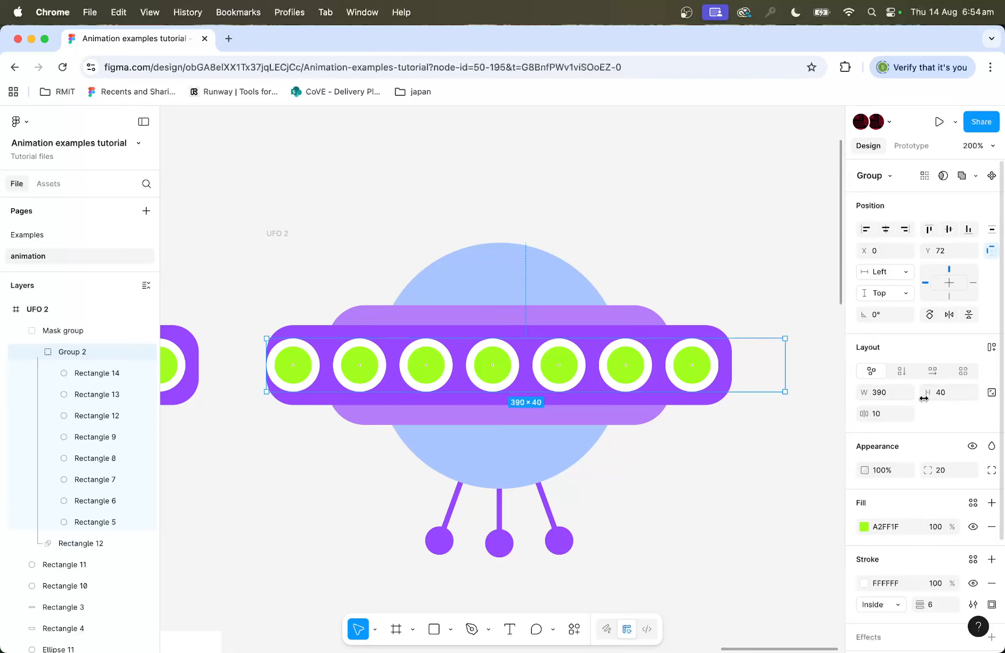
Try sliding the green circle group inside its mask by varying its X position between 5 and -22, and return it to 0.
left_click(879, 251)
key("Up")
key("Up")
key("Up")
key("Up")
key("Up")
key("Up")
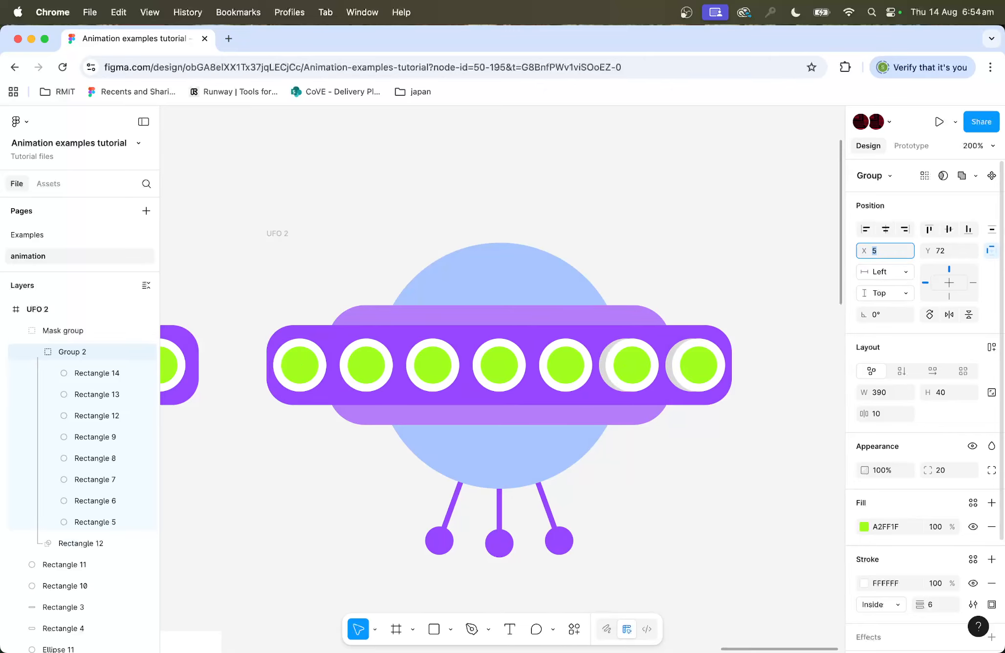
key("Down")
key("Down")
key("Down")
key("Down")
key("Down")
key("Down")
key("Down")
key("Down")
key("Down")
key("Down")
key("Down")
key("Down")
key("Down")
key("Down")
key("Down")
key("Down")
key("Down")
key("Down")
key("Down")
key("Down")
key("Down")
key("Down")
key("Down")
key("Down")
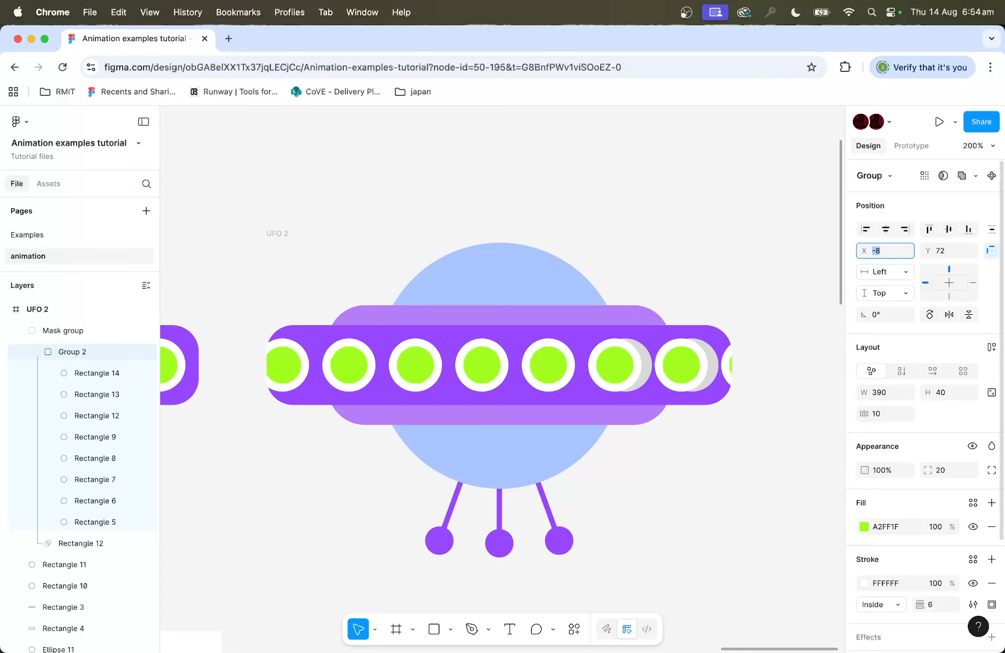
key("Down")
key("Down")
key("Down")
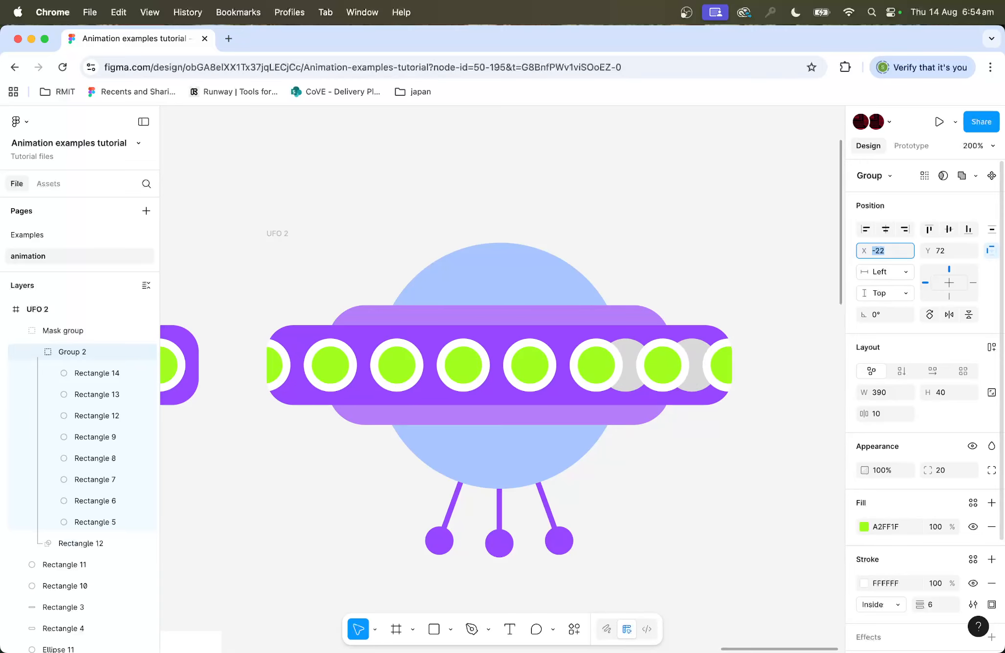
key("Up")
key("Up")
key("Up")
key("Up")
key("Up")
key("Up")
key("Up")
key("Up")
key("Up")
key("Up")
key("Up")
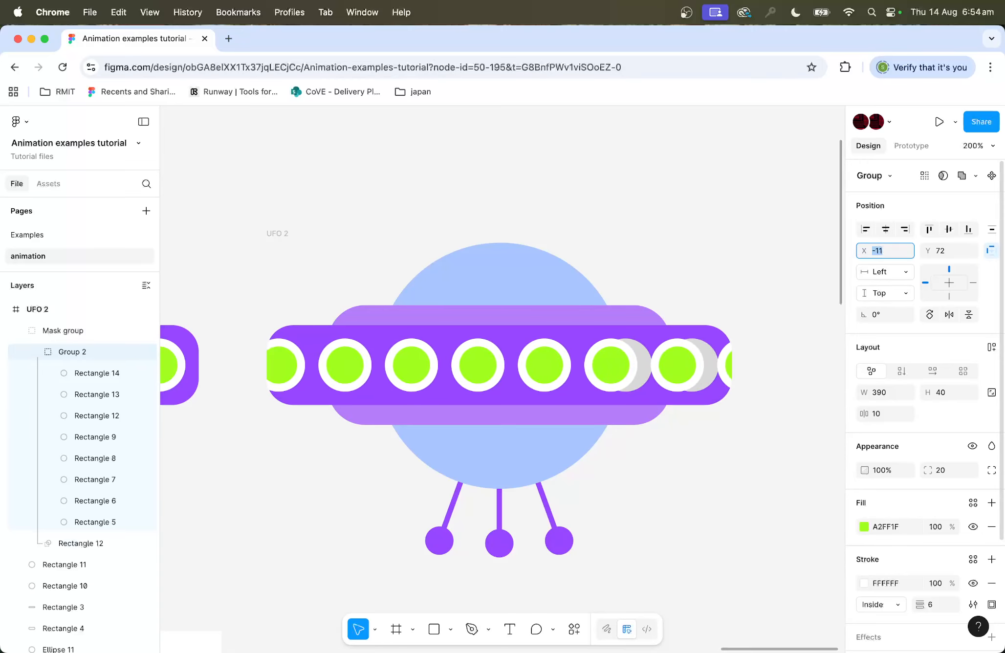
key("Down")
key("Down")
key("Down")
key("Down")
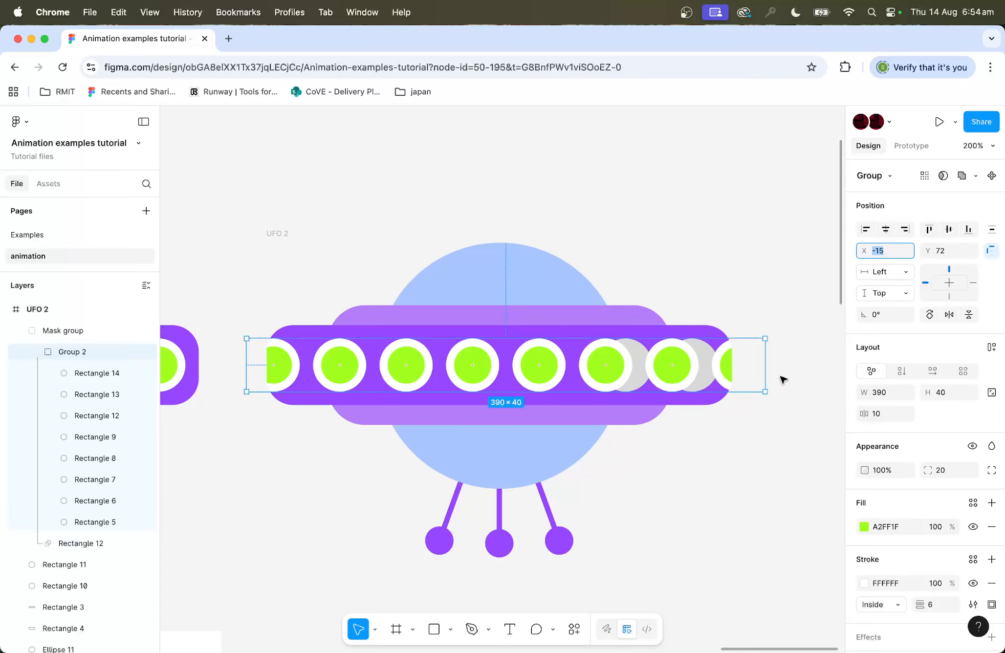
type("2")
key("Return")
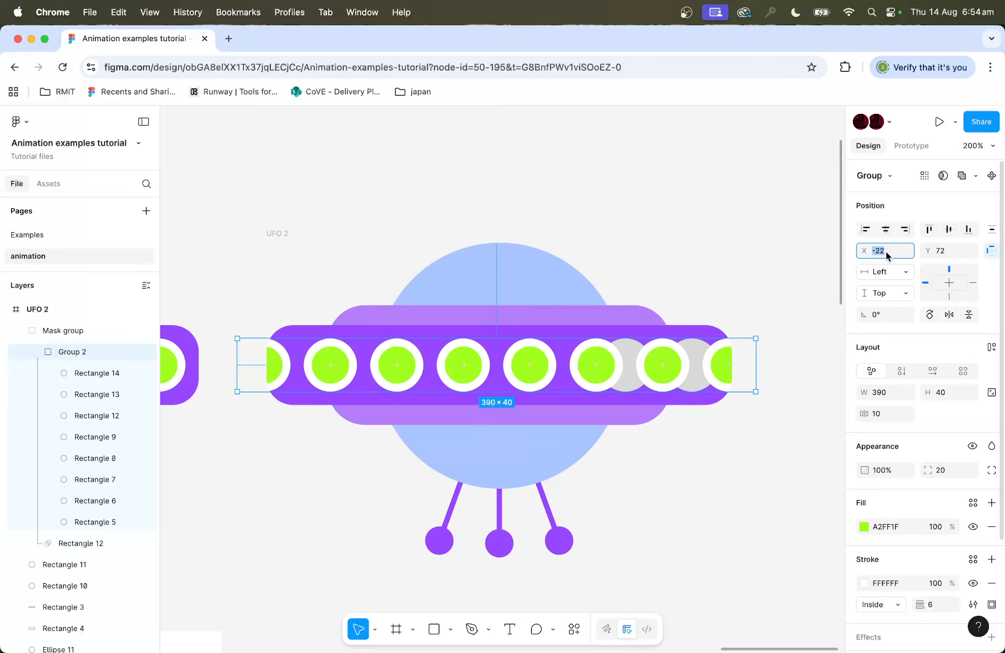
type("0")
key("Return")
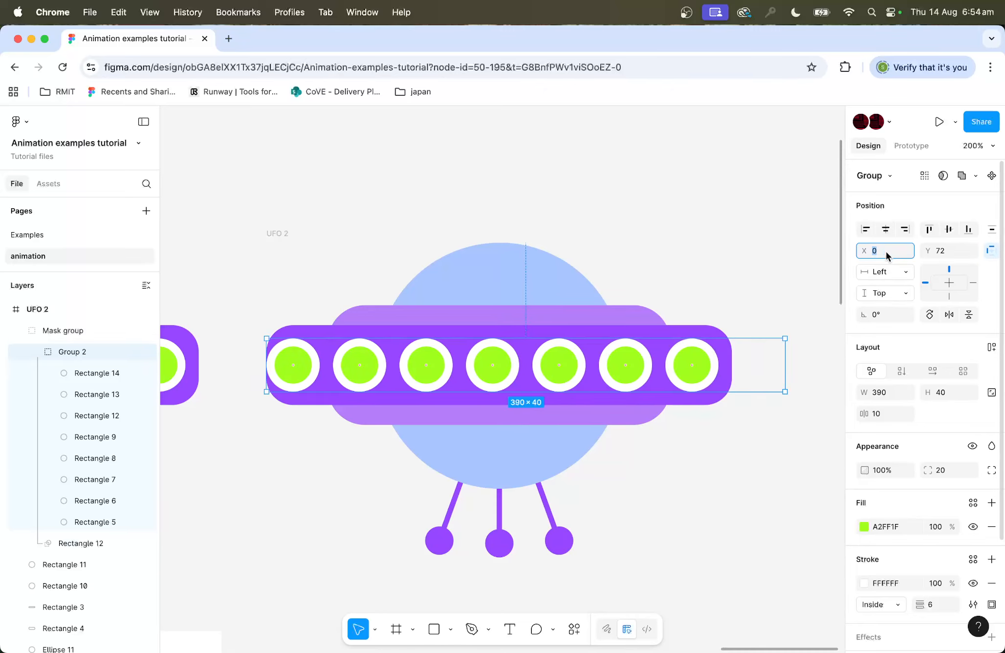
Set the X position of the green circle group in the UFO 2 frame to -50.
left_click(895, 251)
key("BackSpace")
type("-50")
key("Return")
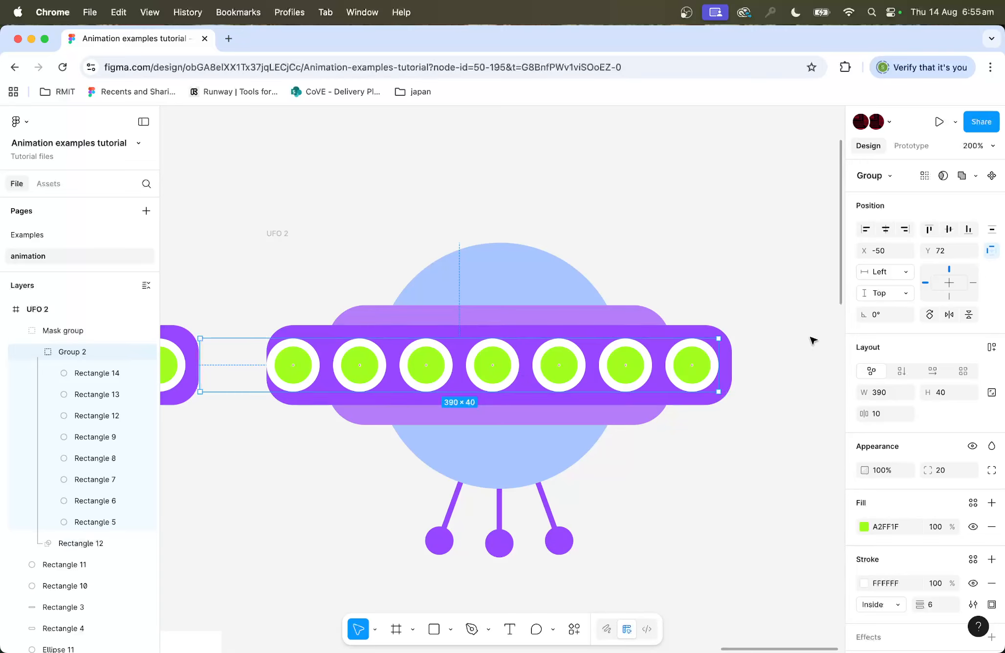
Delete the two leftover circles, Rectangle 10 and Rectangle 11, outside the mask group in the UFO 2 frame.
scroll(785, 341, "left", 3)
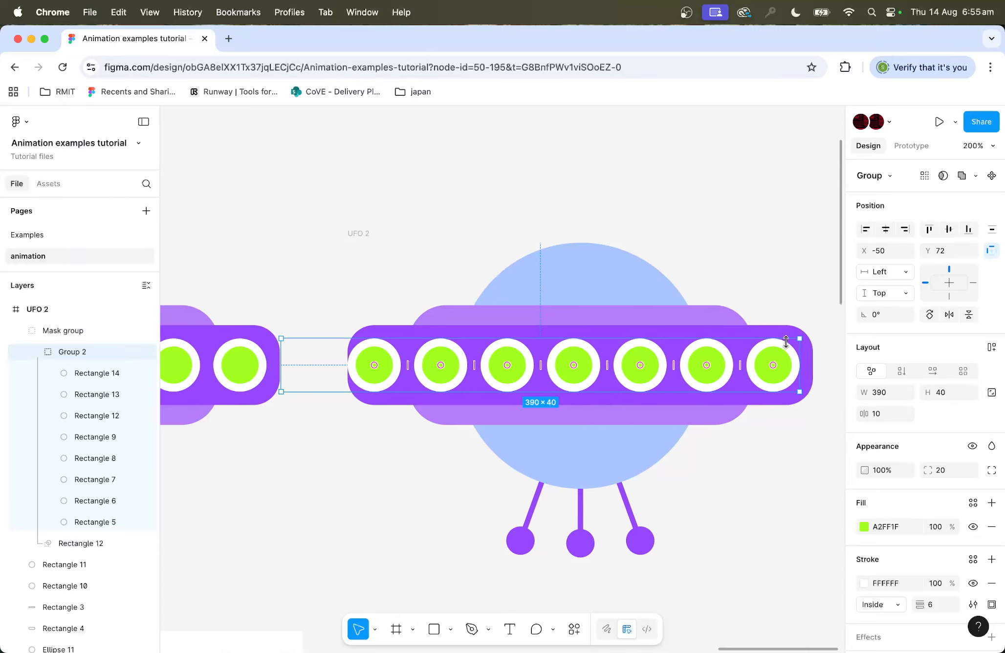
scroll(785, 341, "left", 7)
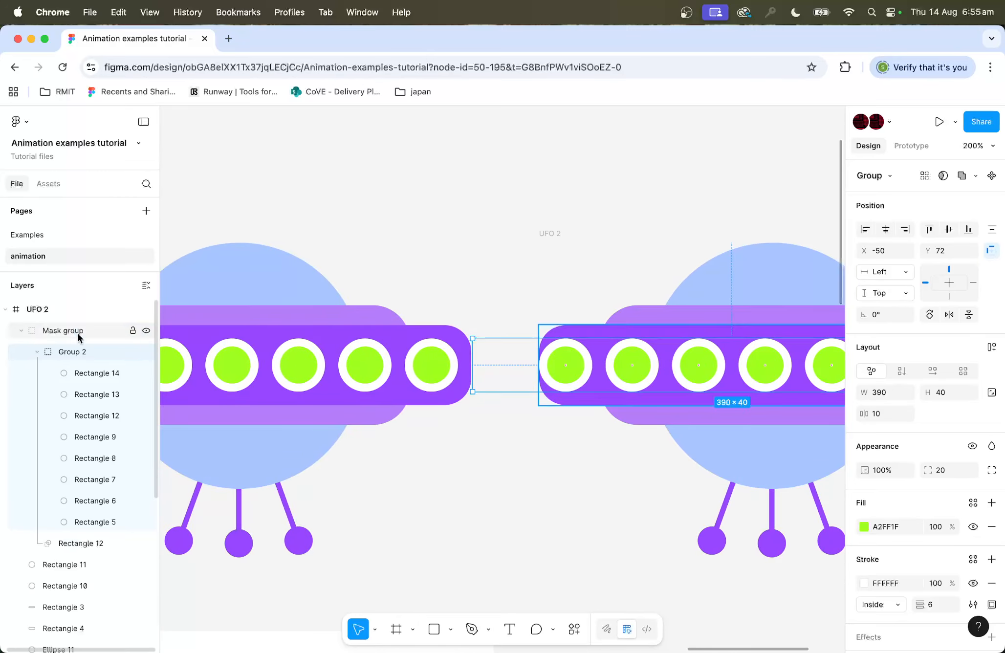
scroll(78, 334, "down", 1)
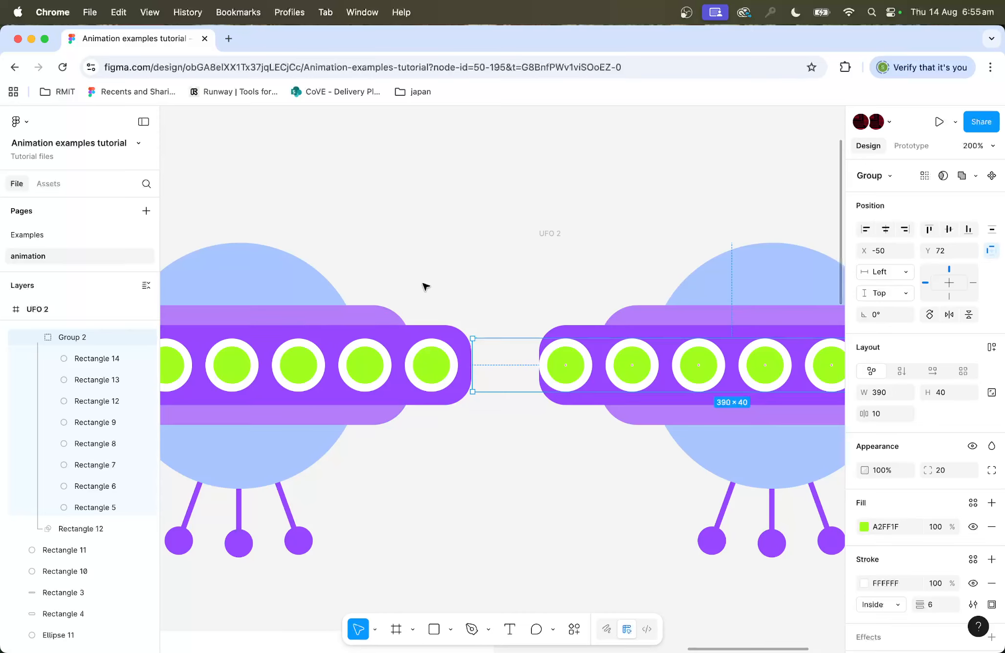
left_click(84, 466)
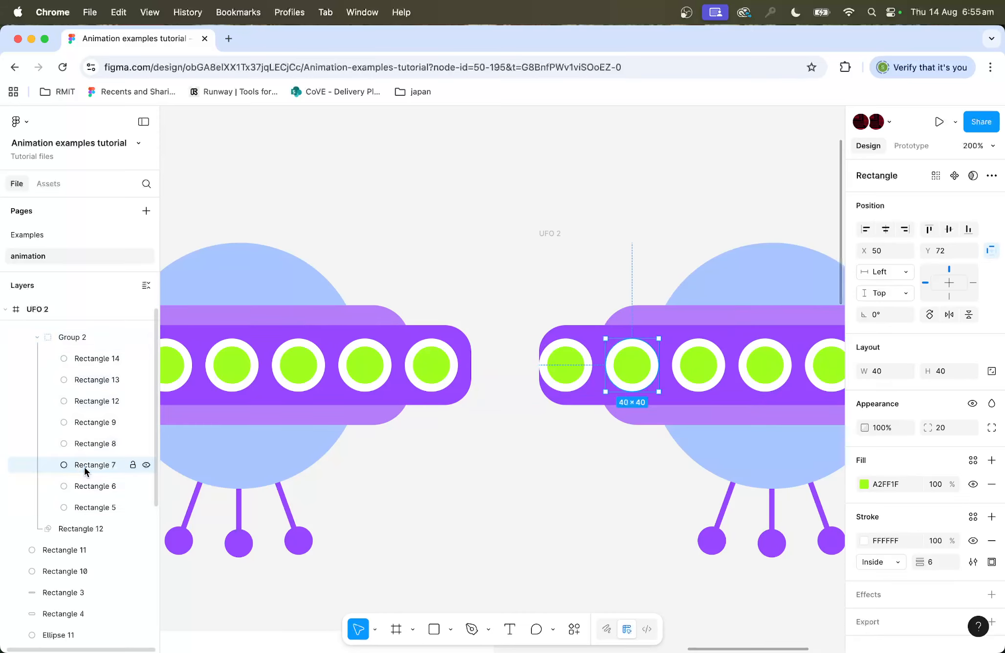
left_click(93, 397)
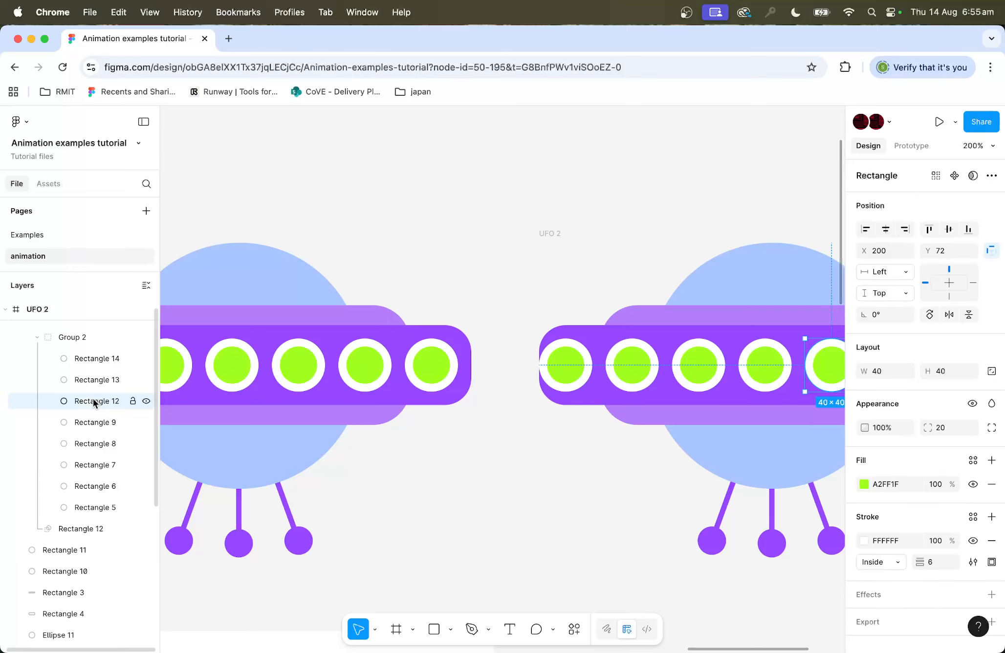
left_click(71, 543)
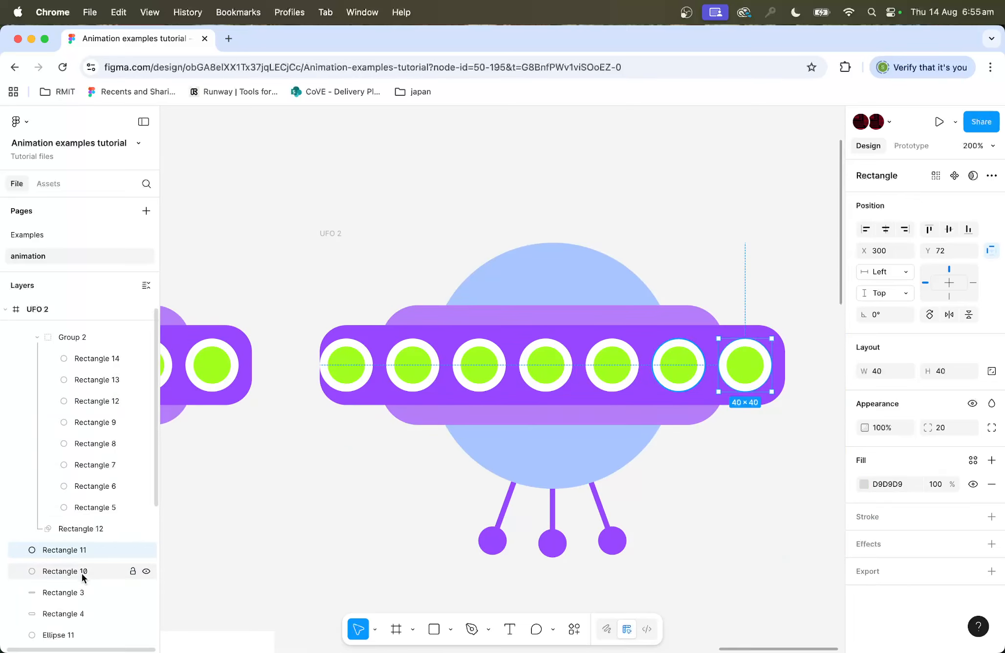
left_click(73, 567, "shift")
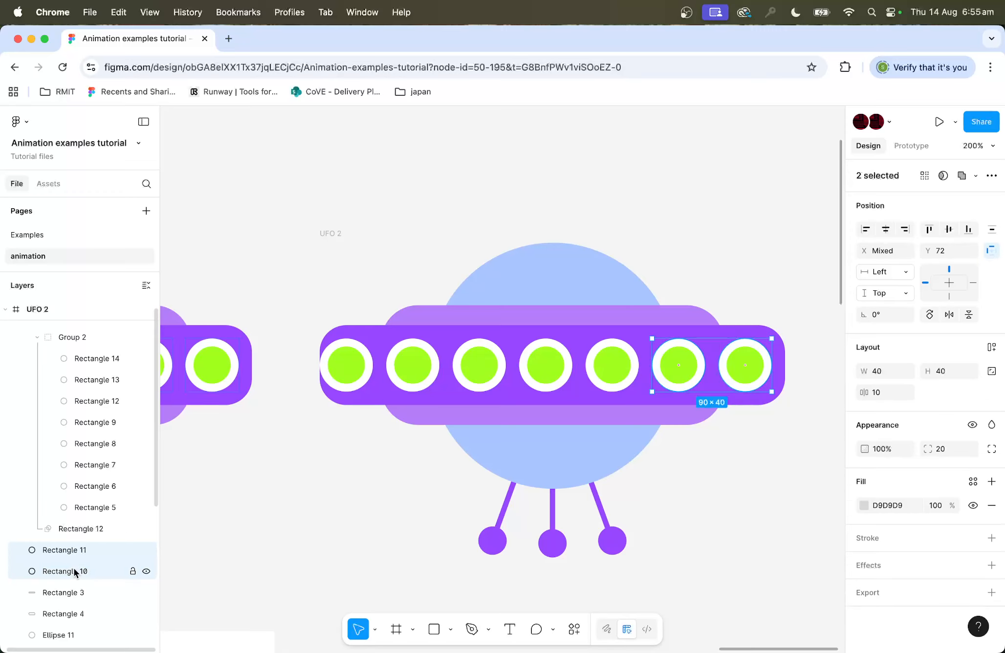
key("Delete")
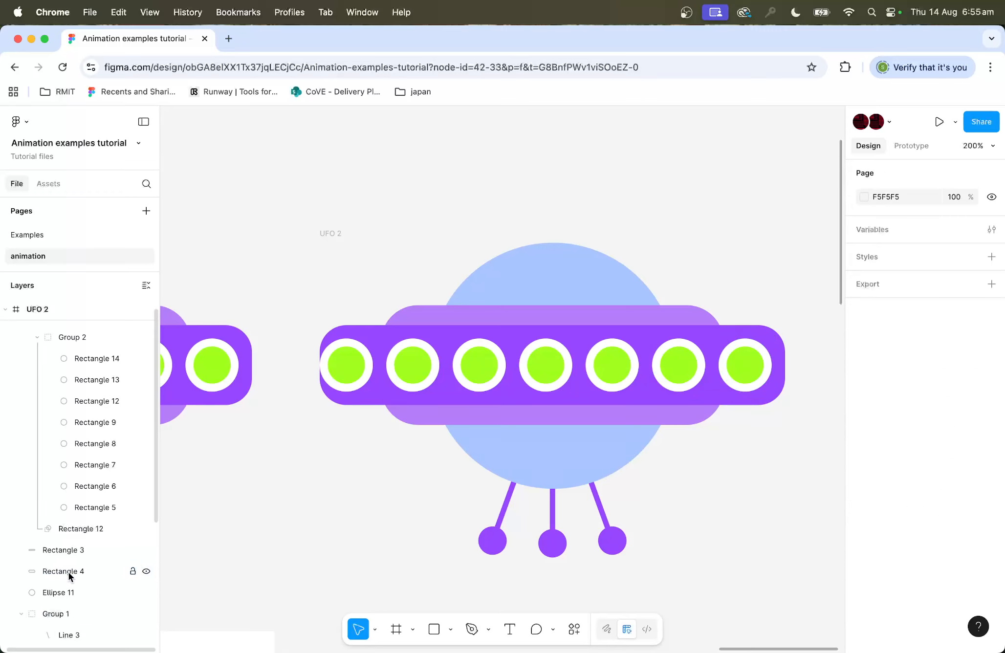
Delete the leftover circles Rectangle 10 and Rectangle 11 outside the mask group in the UFO 1 frame.
left_click(13, 310)
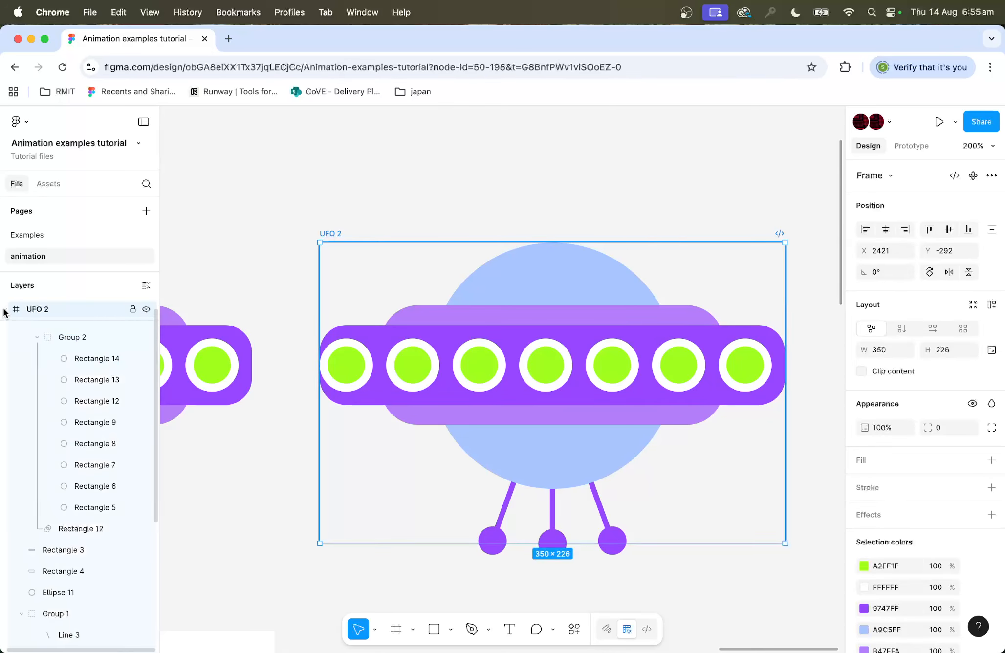
scroll(67, 377, "down", 3)
scroll(54, 430, "down", 2)
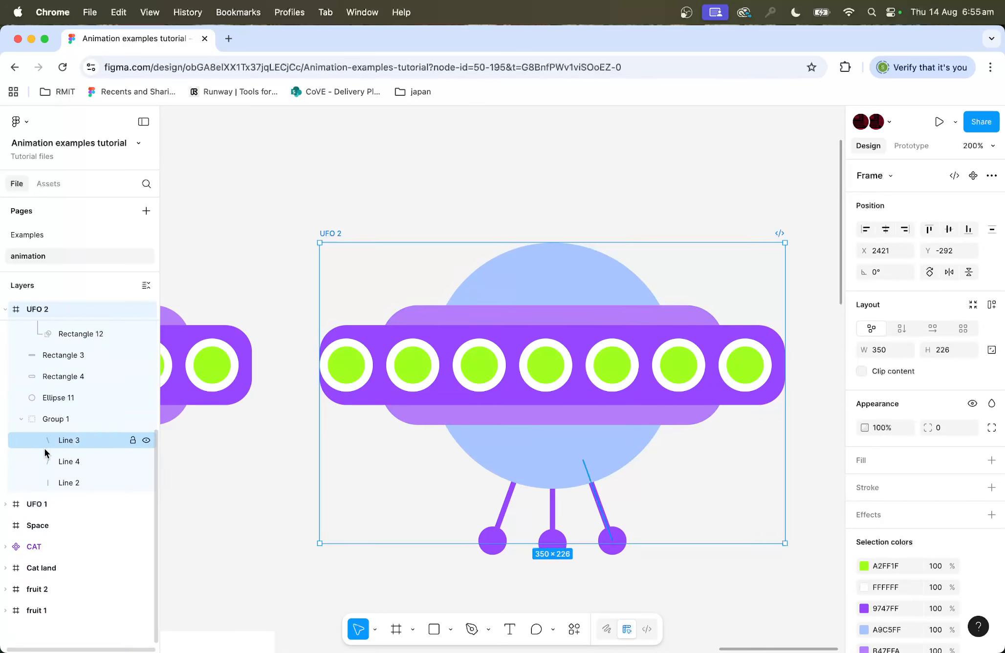
left_click(5, 503)
scroll(69, 512, "down", 3)
scroll(69, 512, "down", 3)
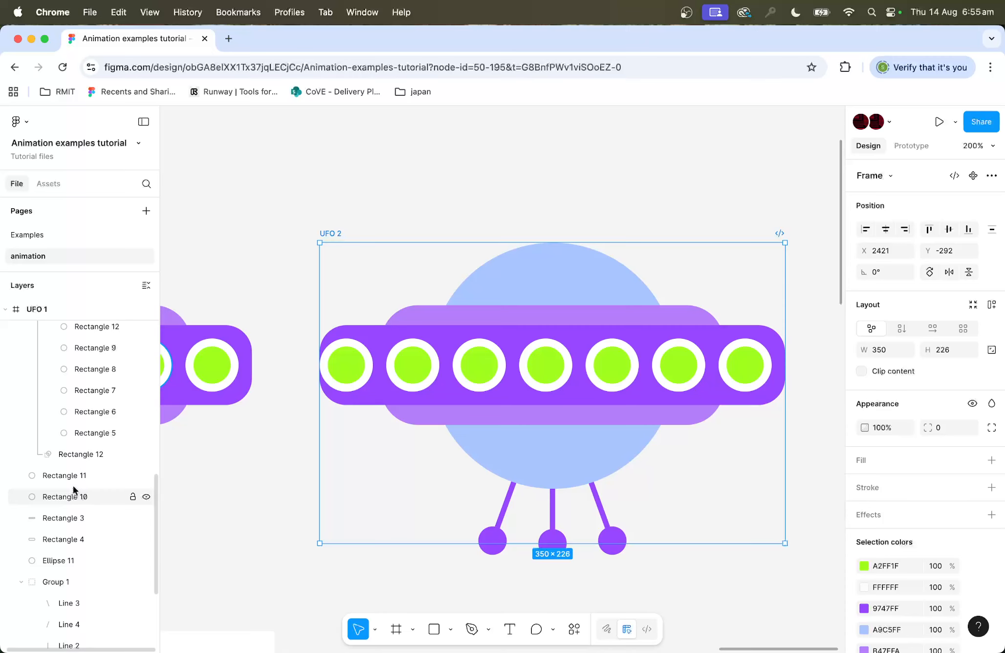
scroll(244, 486, "left", 6)
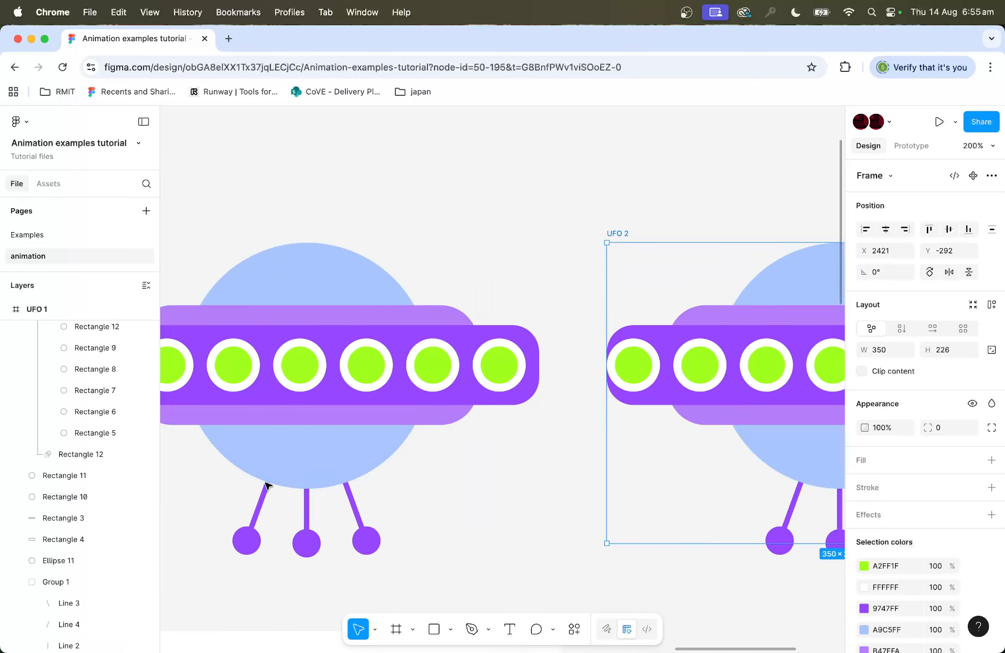
left_click(71, 478)
left_click(69, 492, "shift")
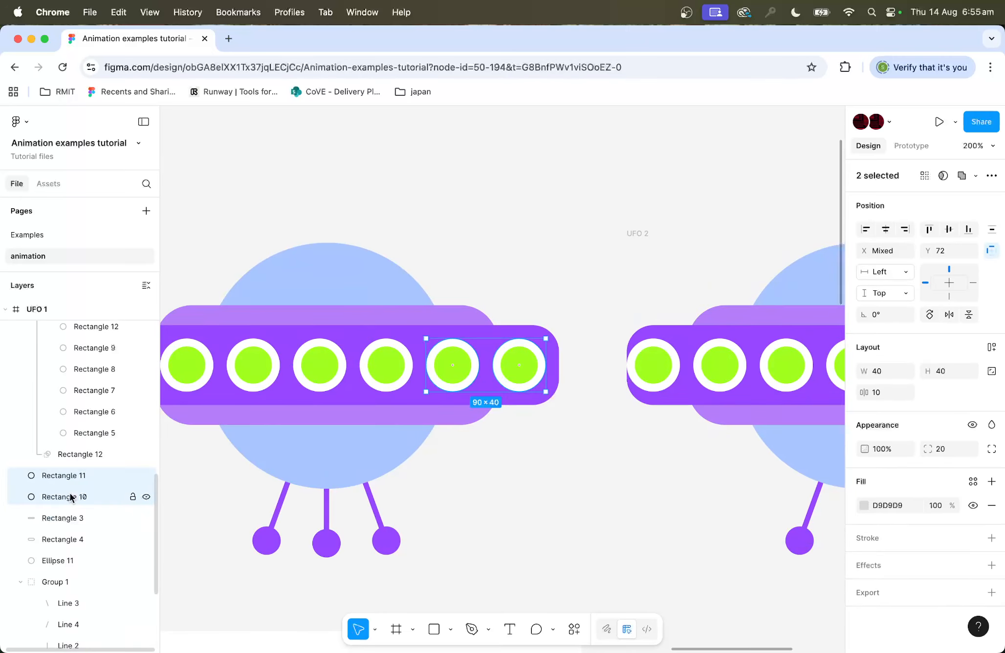
key("Delete")
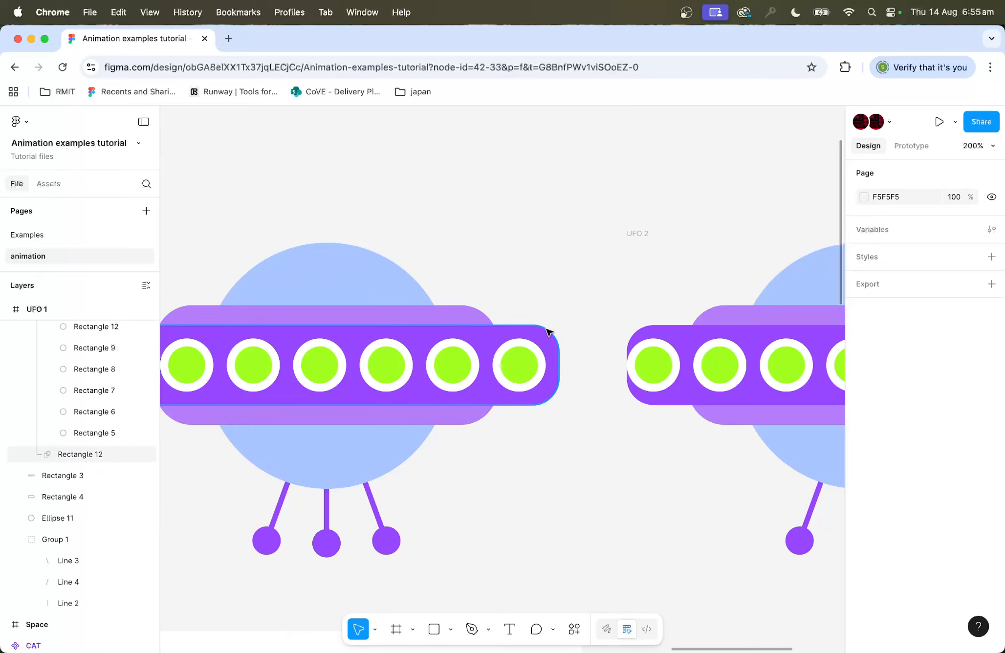
Combine the UFO 1 and UFO 2 frames into a component set and name it UFO.
key("shift+0")
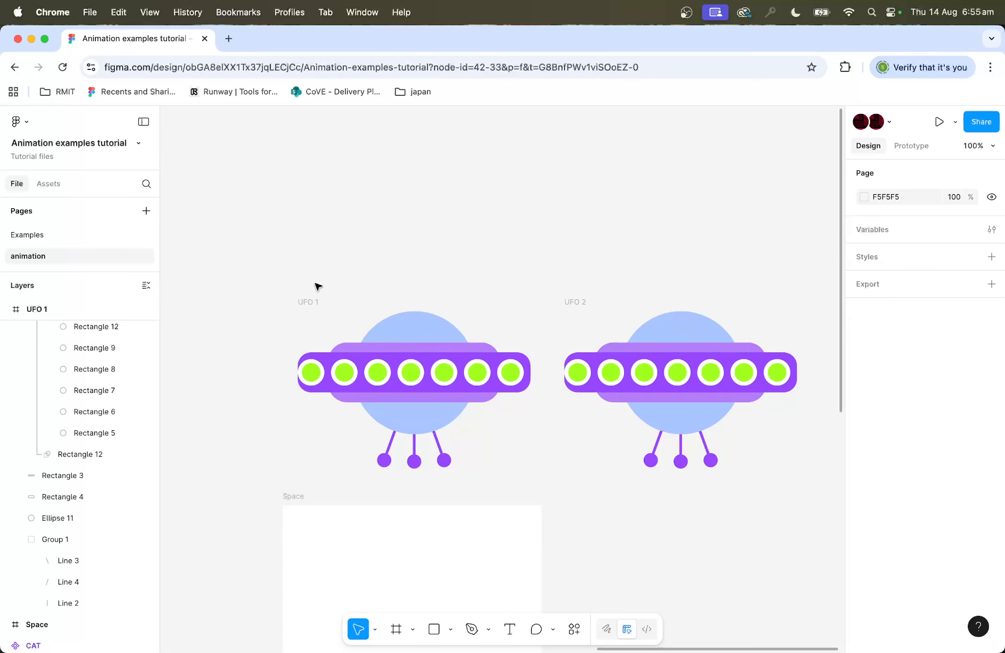
left_click(310, 301)
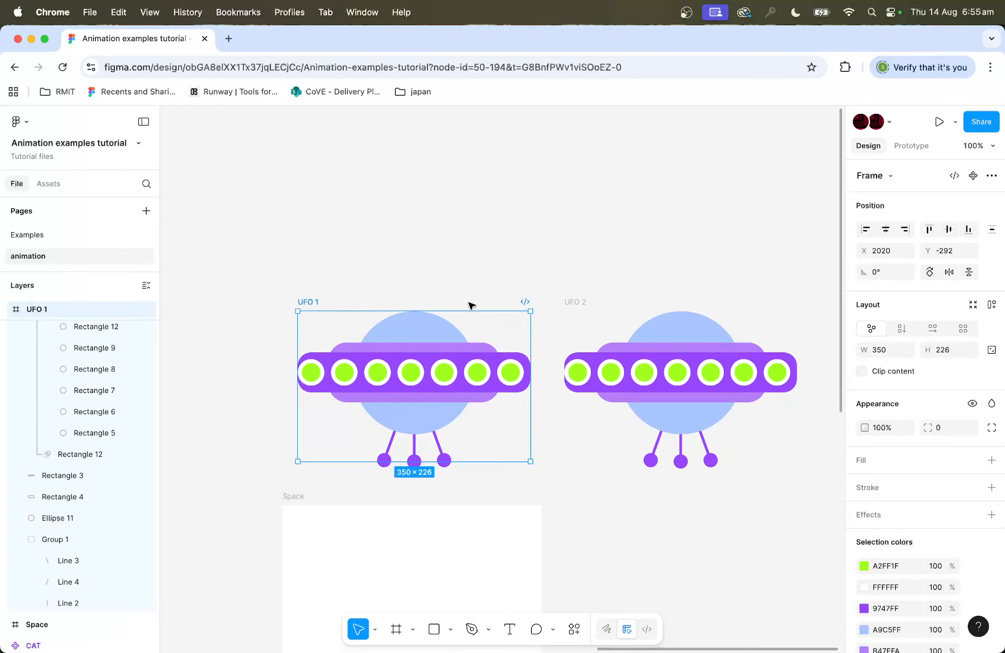
left_click(574, 303, "shift")
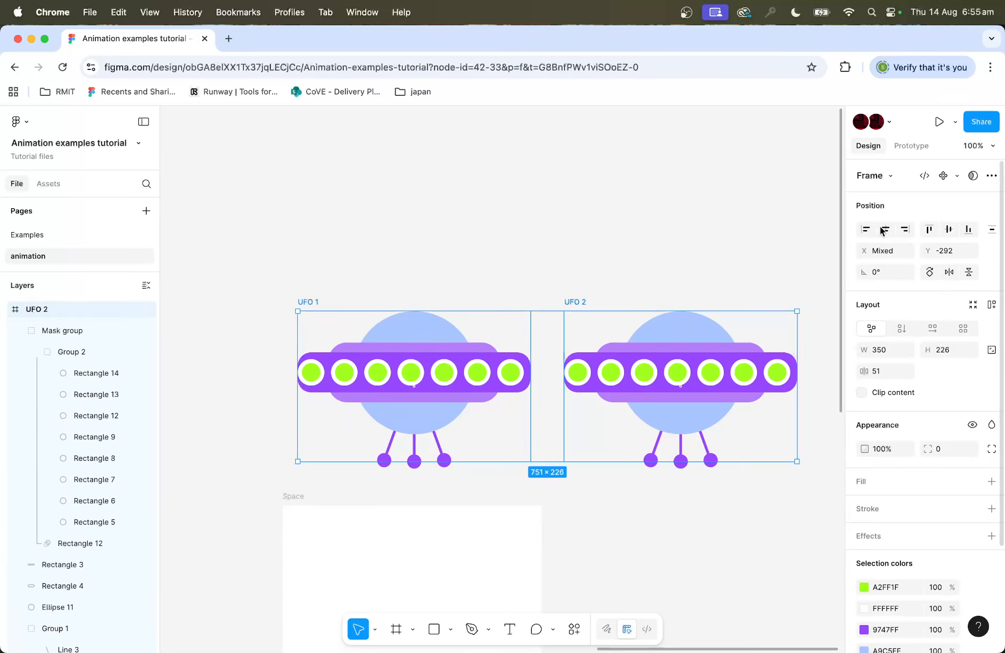
left_click(955, 177)
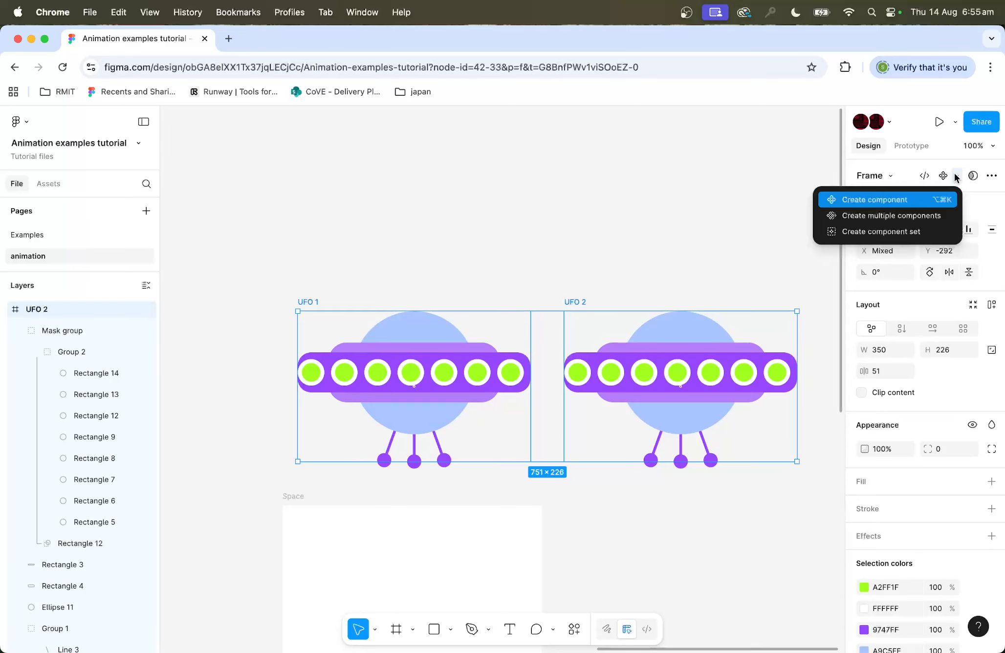
left_click(910, 236)
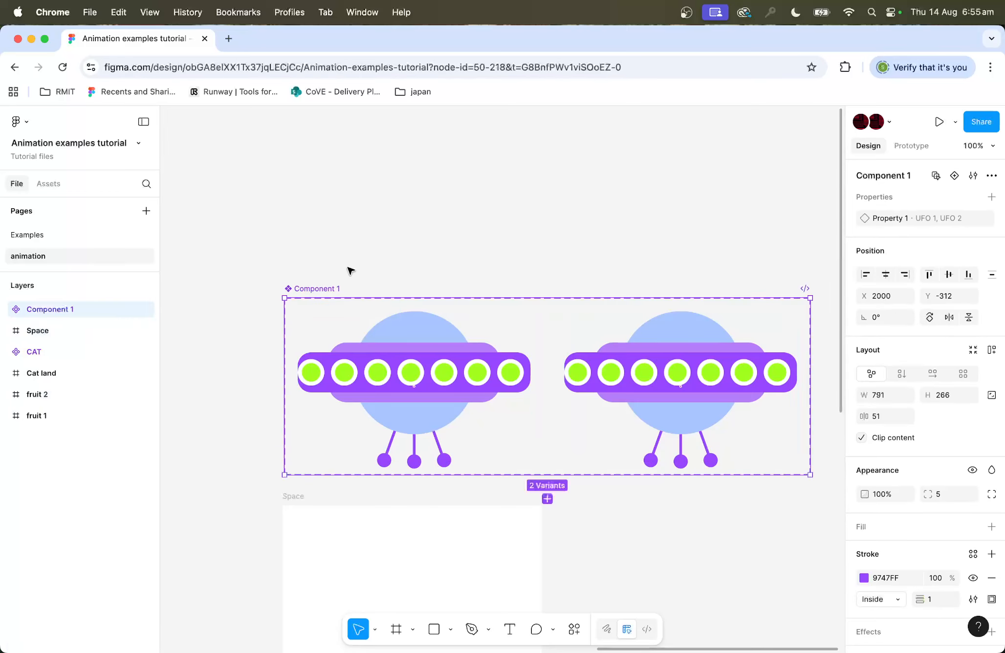
double_click(323, 288)
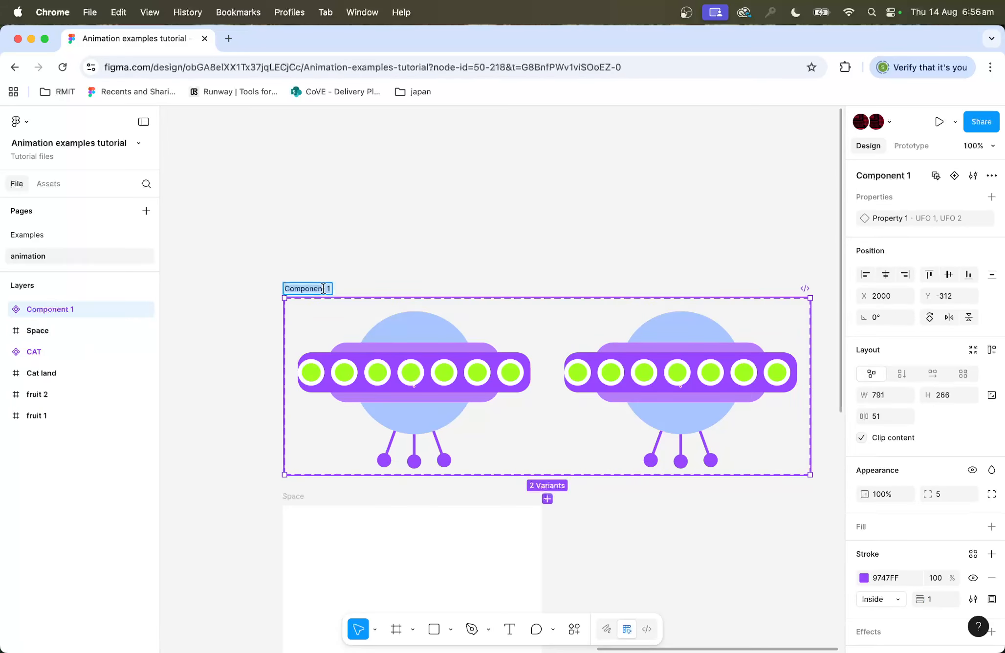
type("uFO")
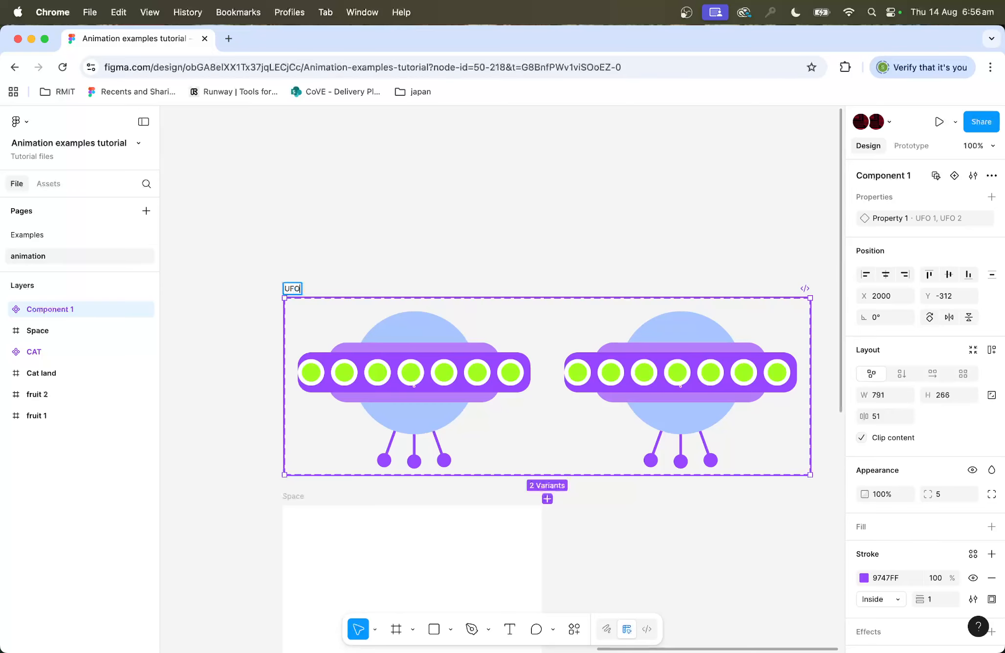
Add a prototype interaction that changes the UFO 1 variant to UFO 2.
scroll(347, 198, "right", 3)
scroll(347, 198, "down", 1)
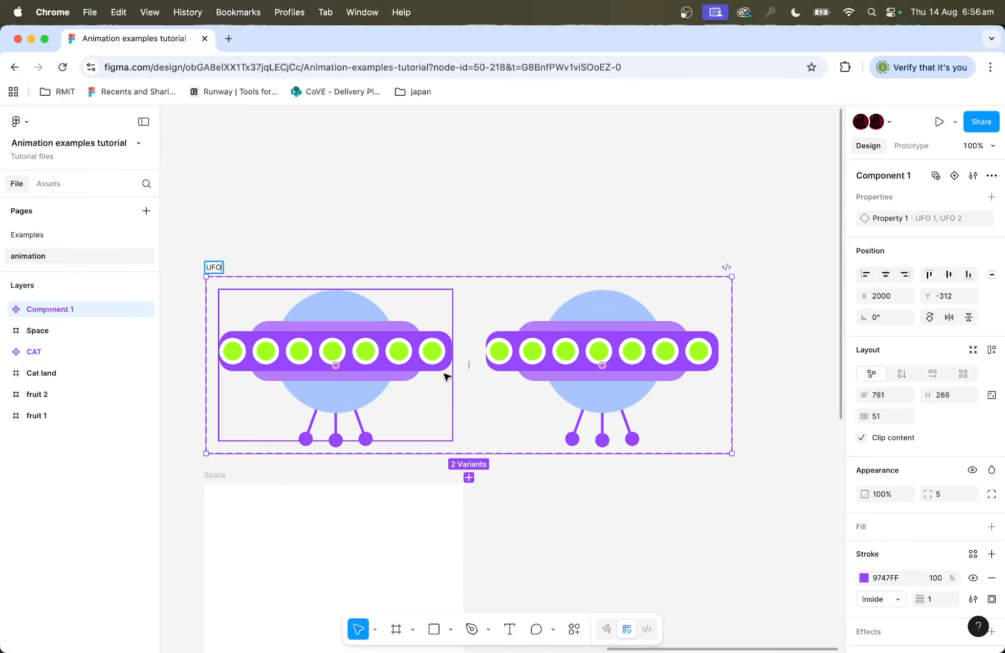
left_click(443, 391)
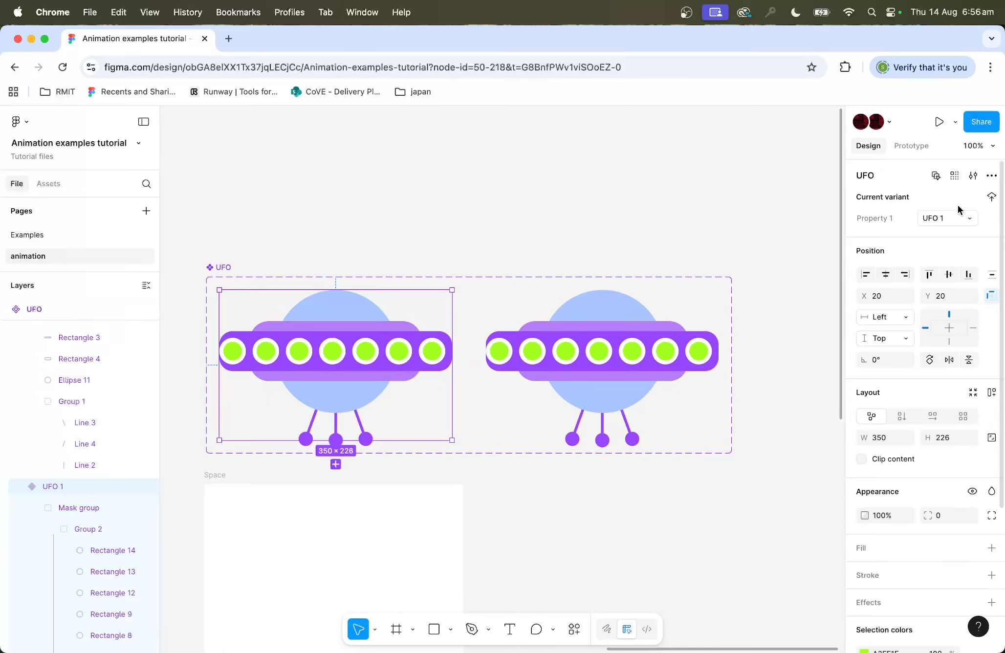
left_click(917, 147)
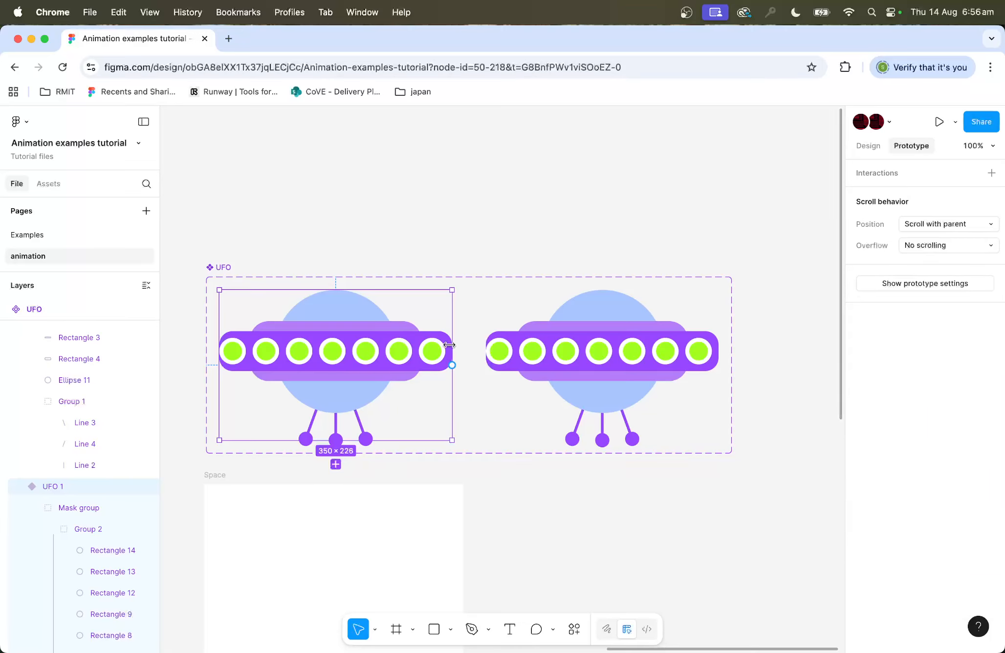
mouse_move(452, 365)
left_click_drag(452, 365, 621, 170)
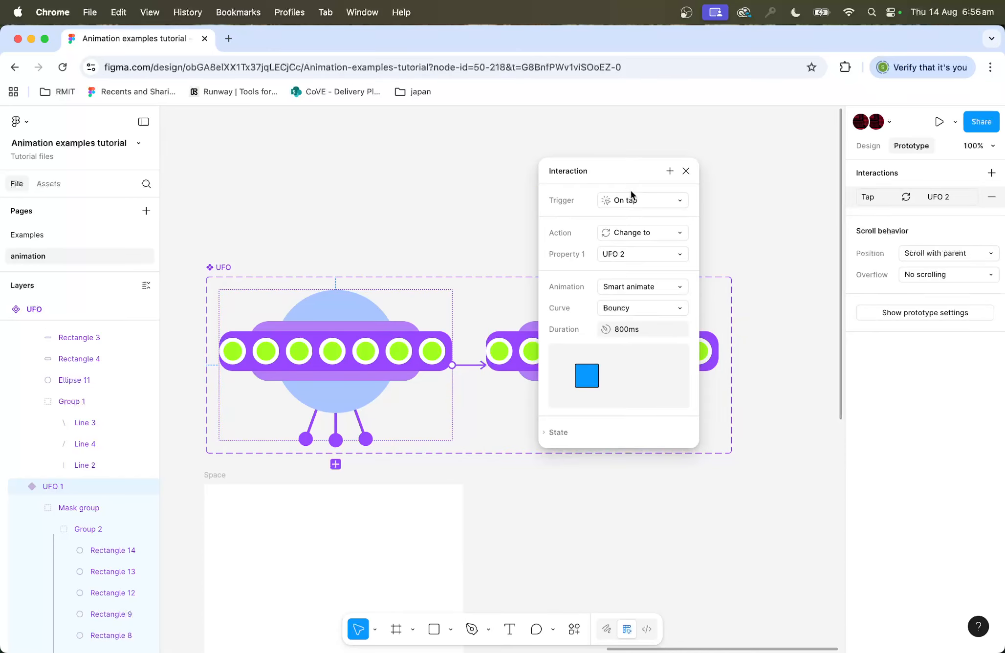
Set the UFO 1 interaction to trigger after a delay of 1 ms, with a Linear animation curve.
left_click(635, 201)
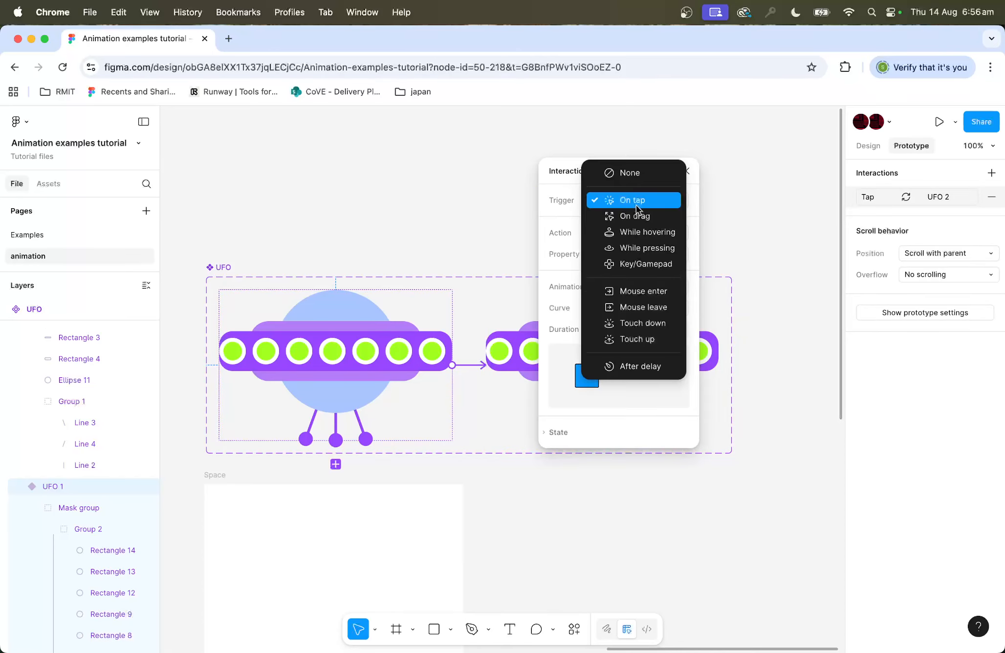
left_click(636, 366)
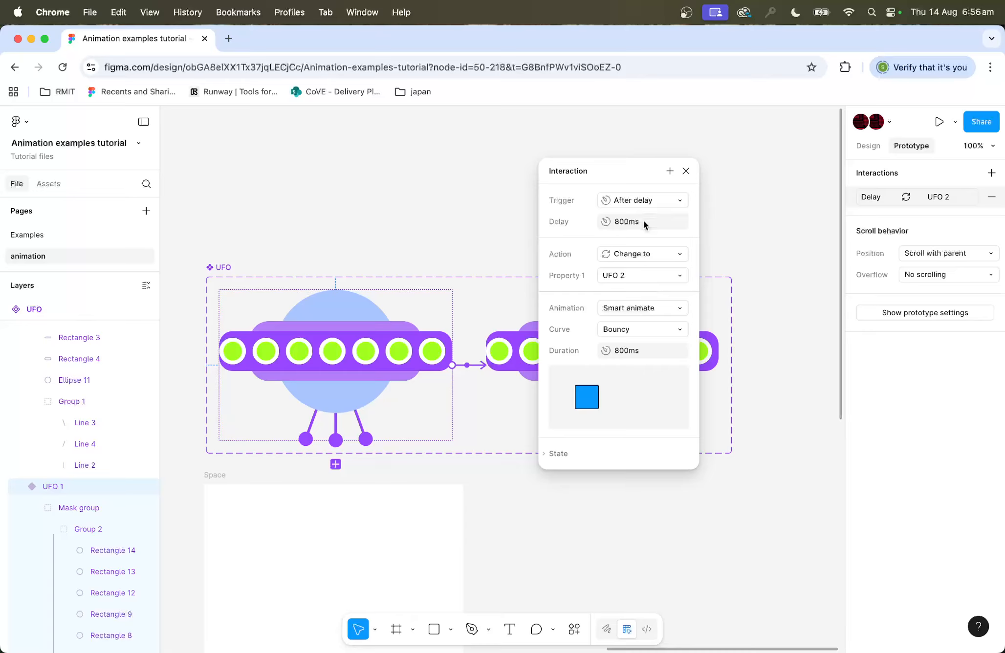
left_click(666, 220)
type("1")
left_click(641, 330)
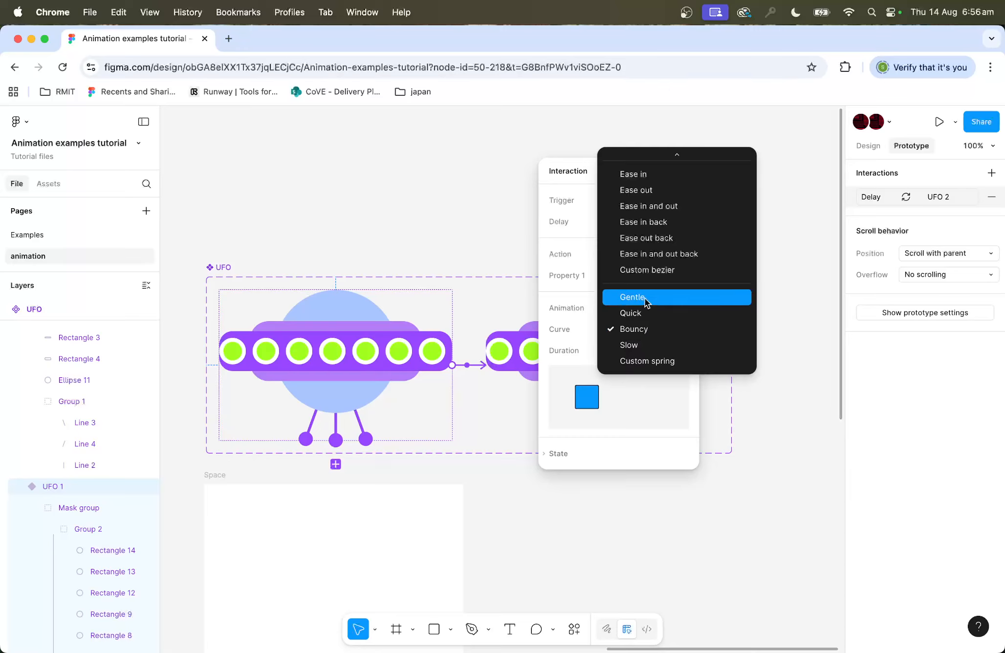
left_click(637, 160)
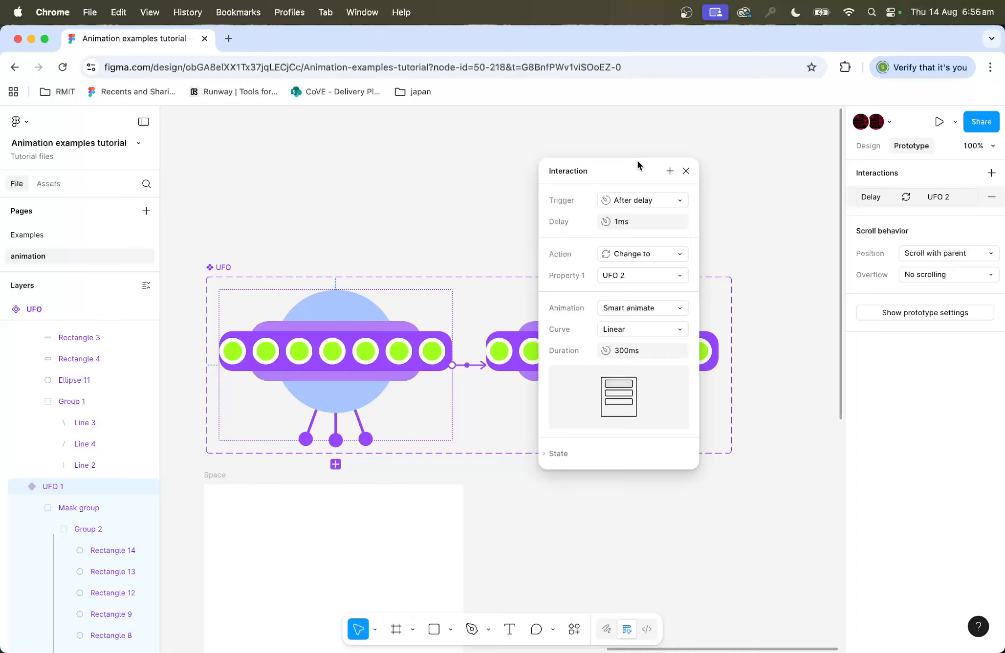
left_click(743, 163)
Add a prototype interaction that changes the UFO 2 variant back to UFO 1, triggered after a delay.
scroll(639, 184, "down", 4)
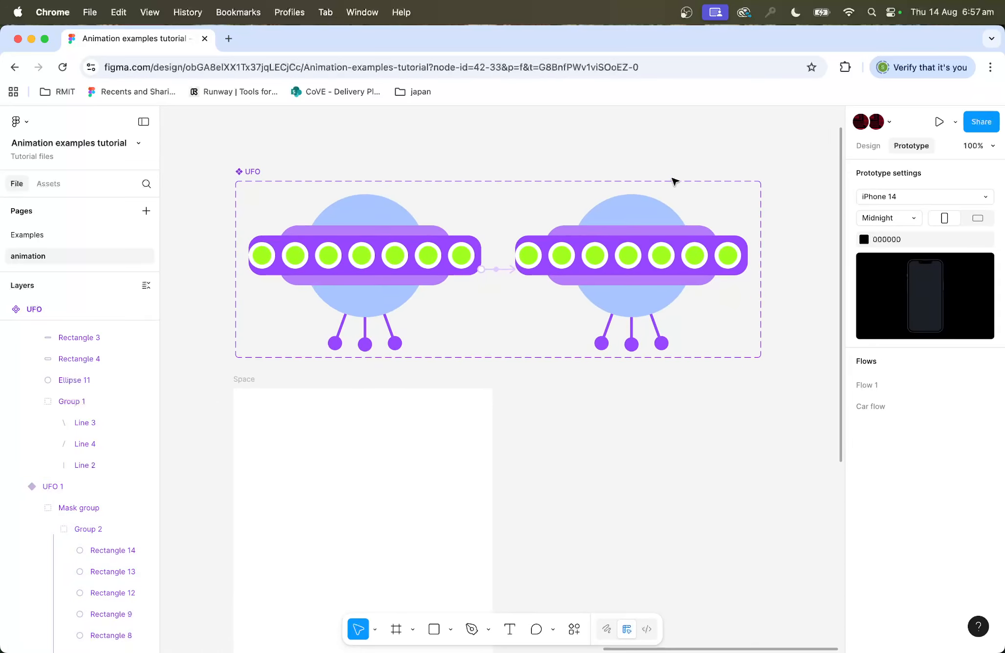
left_click(600, 218)
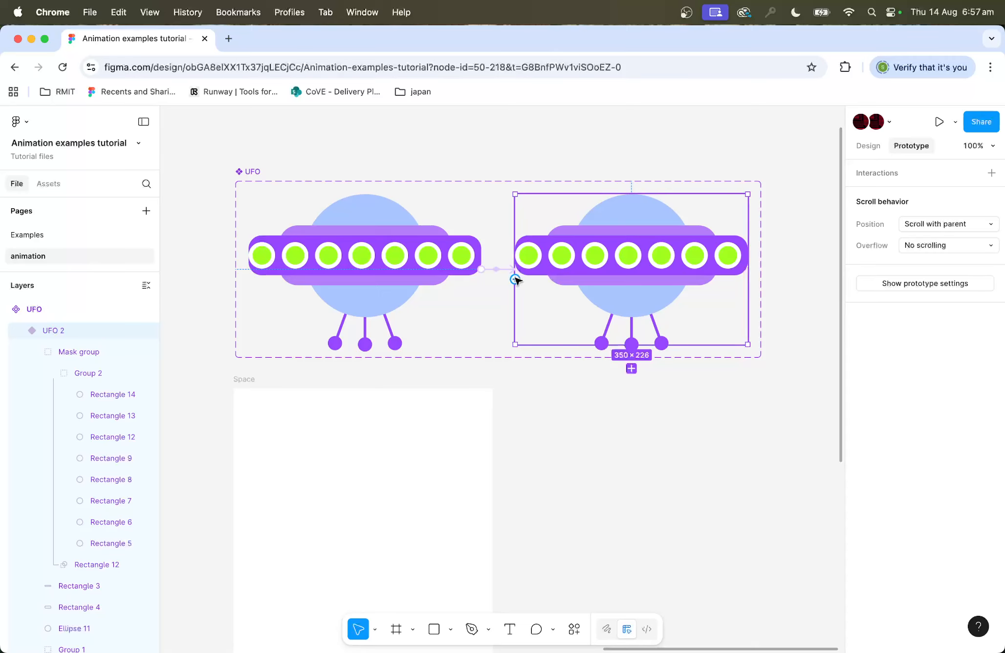
left_click_drag(515, 280, 474, 284)
left_click(487, 334)
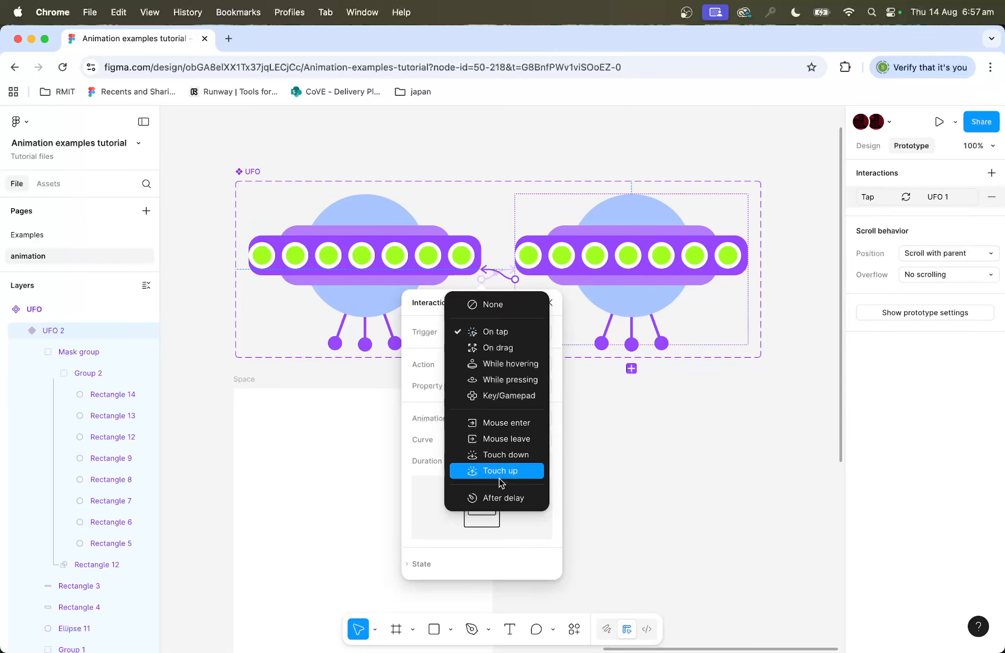
left_click(499, 502)
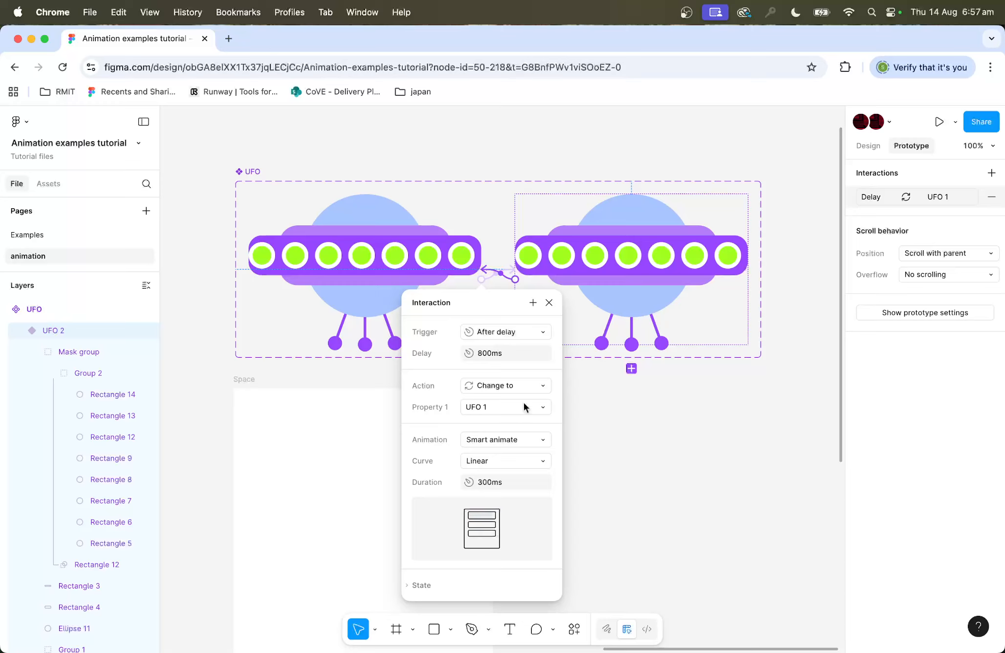
Set the UFO 2 interaction's delay to 1 ms and its animation to Instant.
left_click(519, 351)
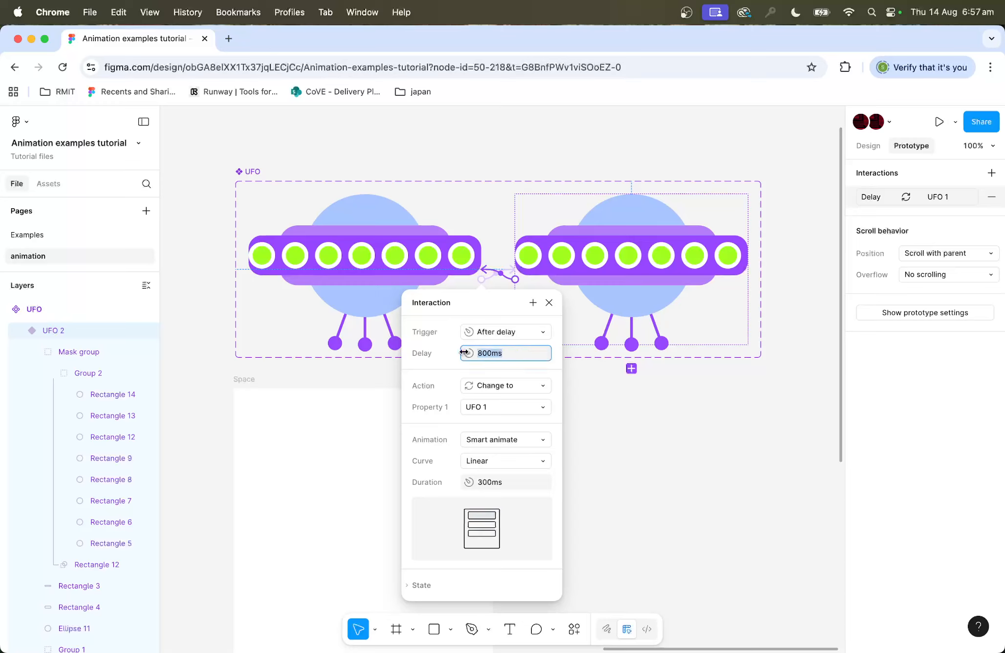
type("1")
key("Return")
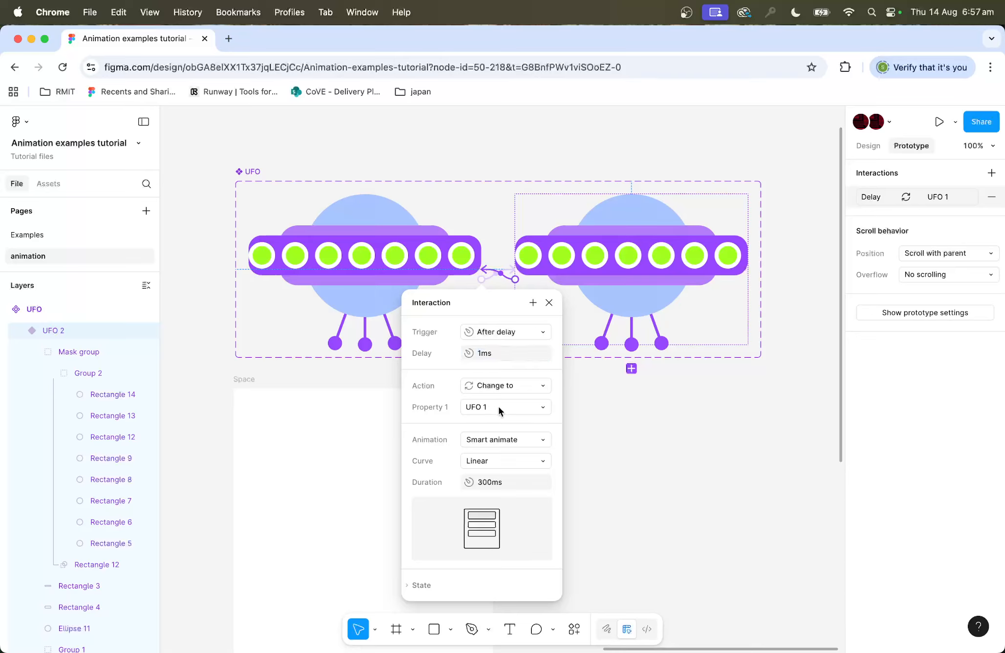
left_click(520, 439)
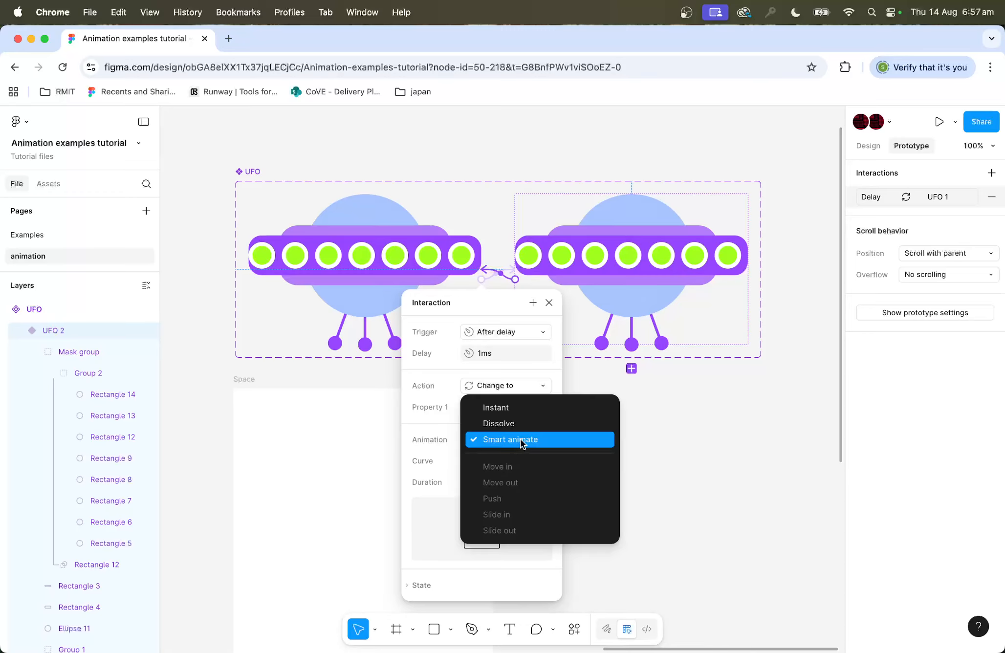
left_click(518, 407)
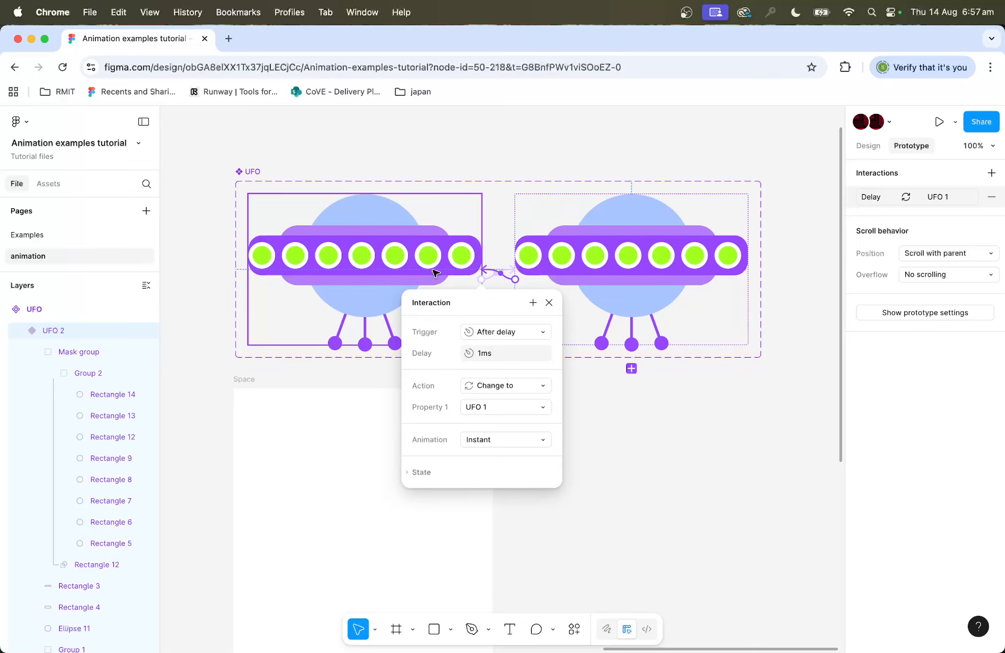
left_click(664, 450)
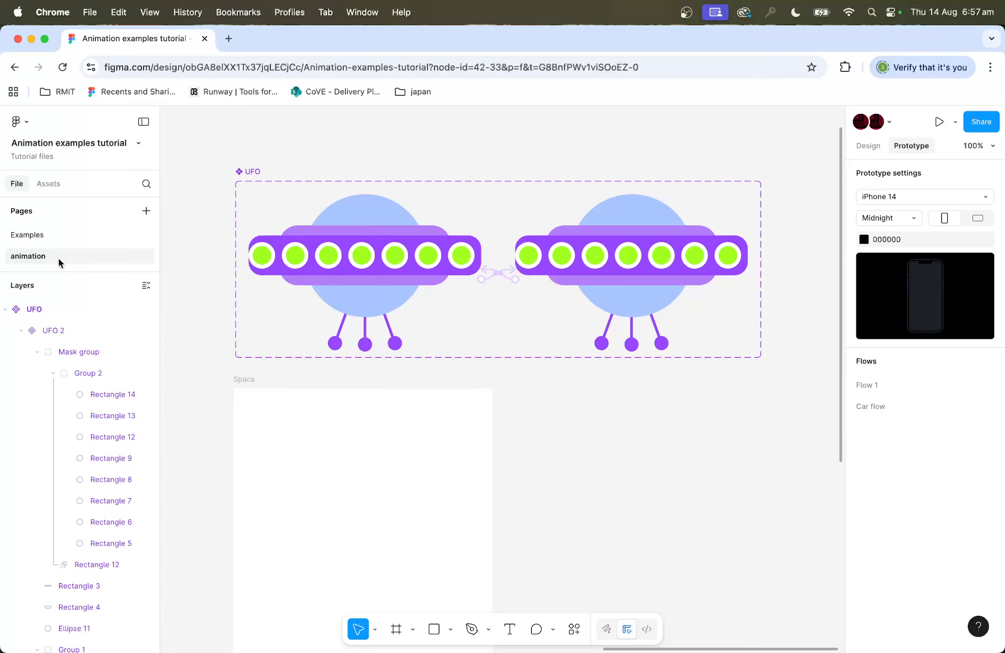
Show the file's component assets and fill the Space frame with dark purple 591BA9.
left_click(55, 186)
scroll(396, 444, "down", 3)
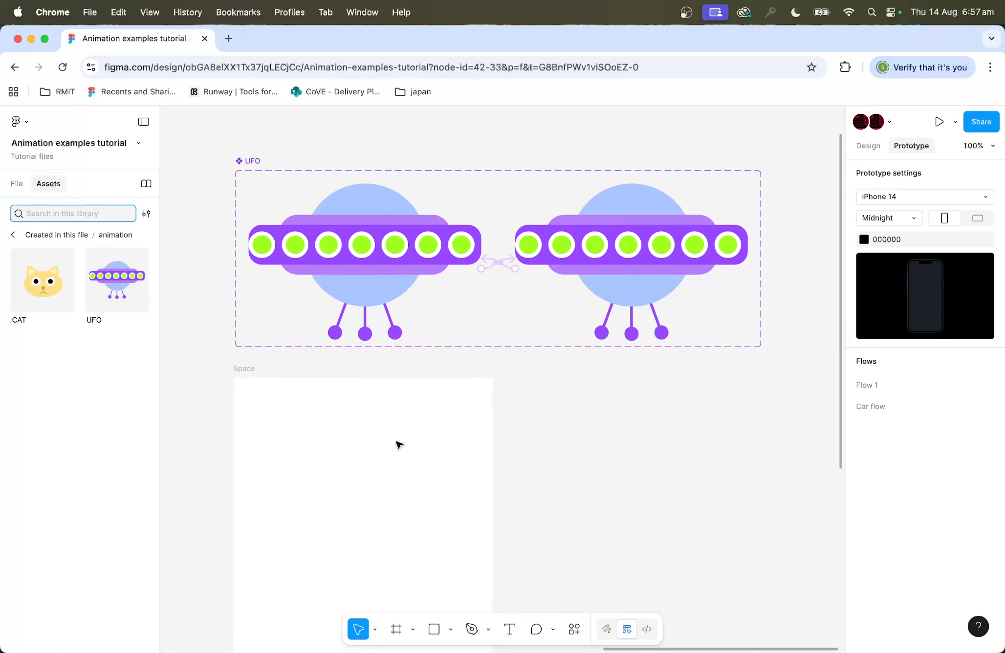
scroll(372, 372, "down", 4)
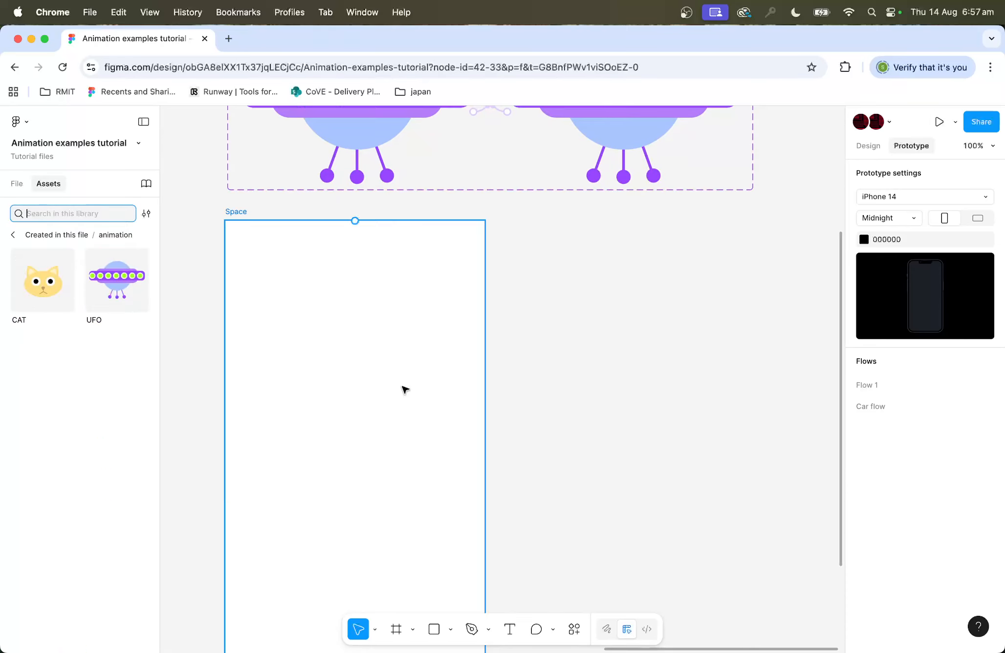
left_click(241, 216)
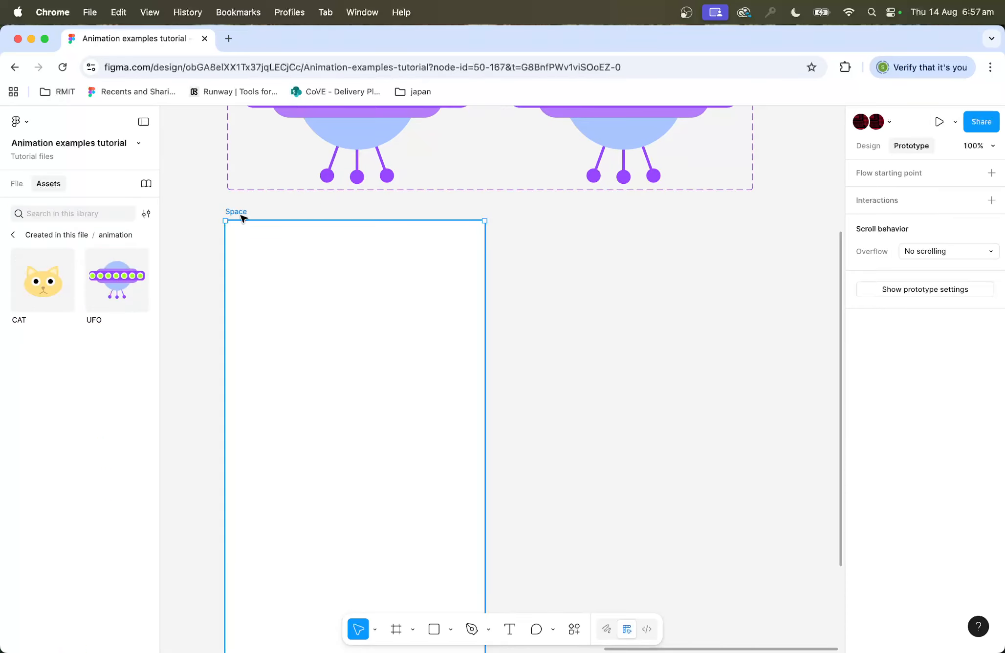
left_click(867, 146)
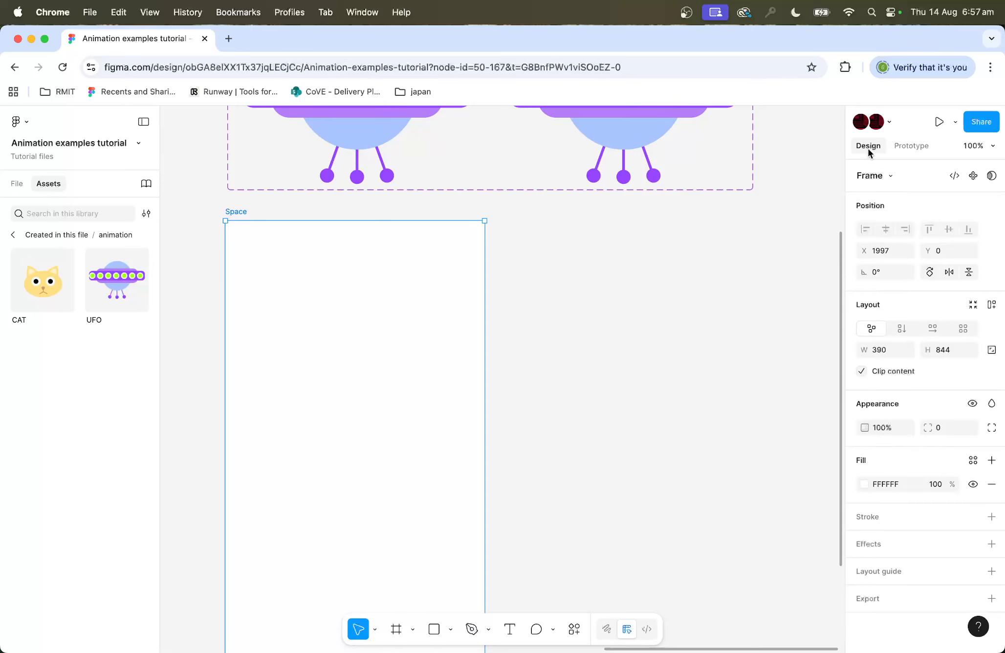
left_click(863, 485)
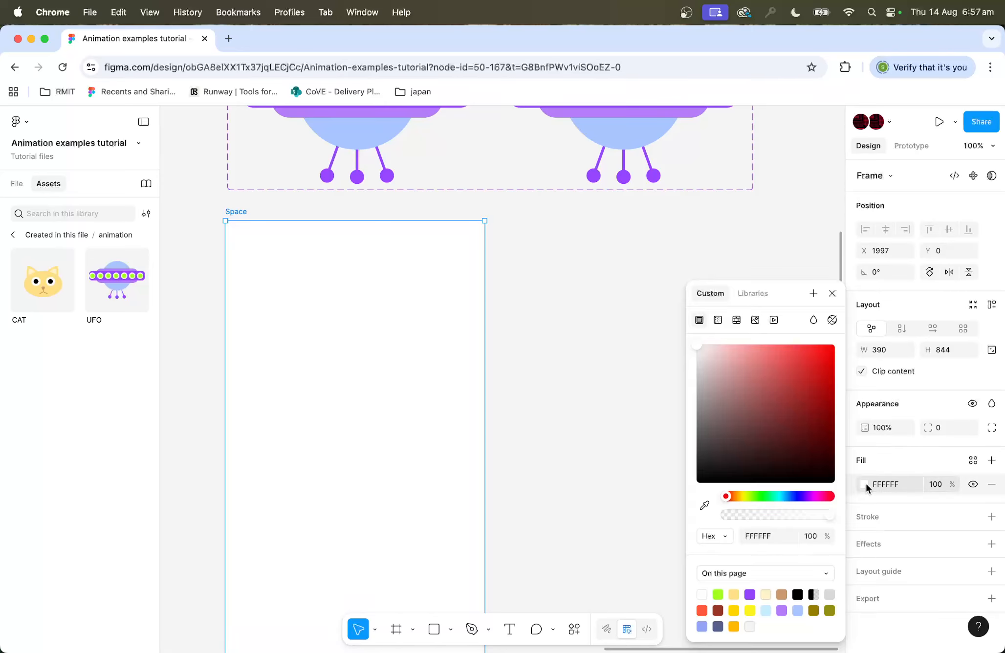
left_click(749, 593)
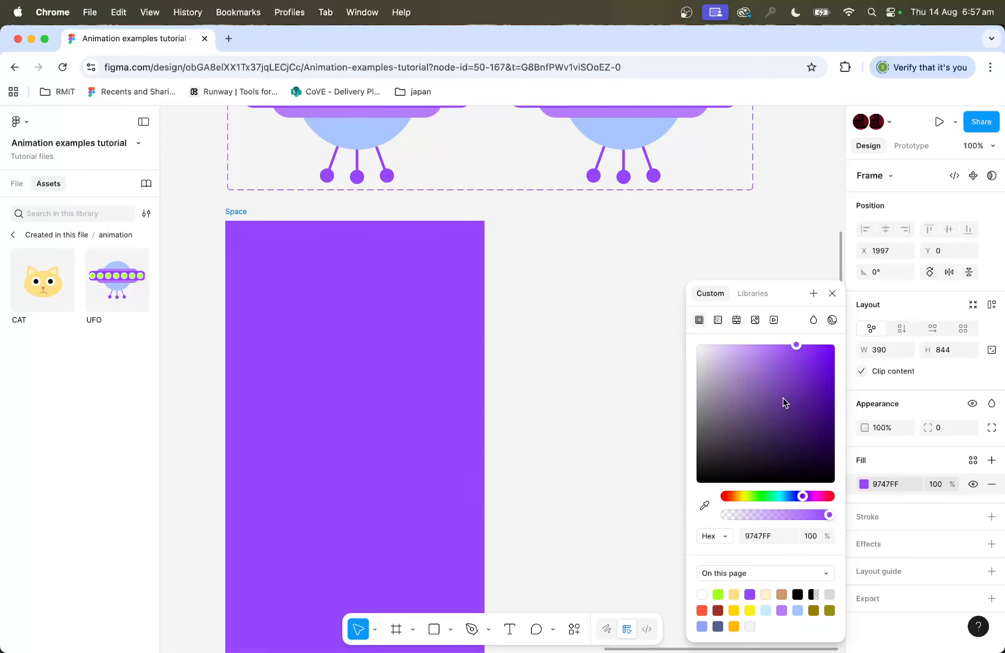
left_click_drag(784, 403, 812, 396)
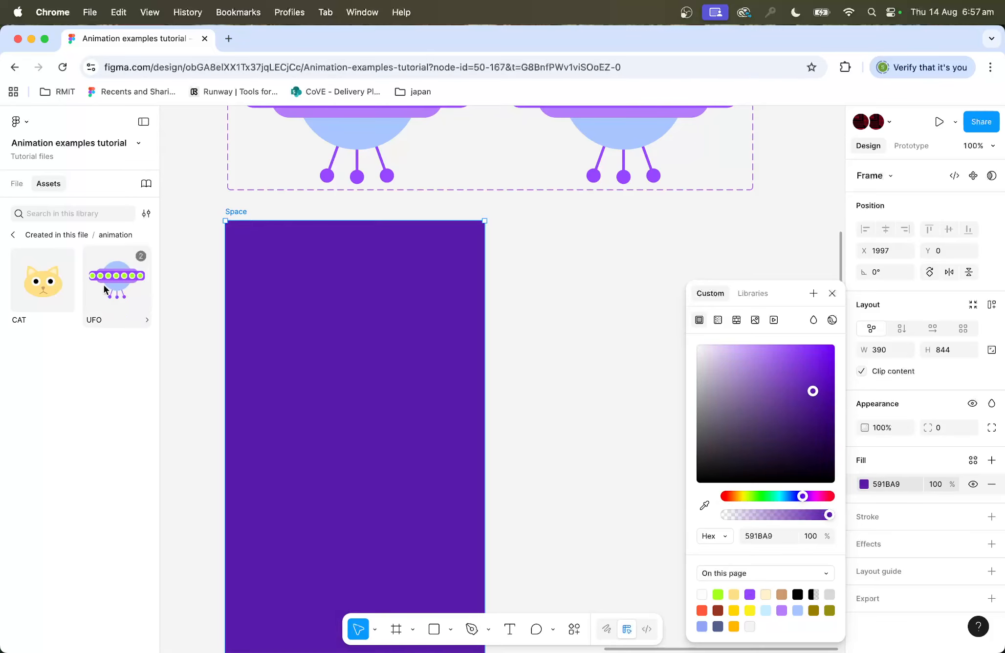
Place an instance of the UFO component in the Space frame and centre it horizontally and vertically.
left_click_drag(117, 279, 326, 426)
scroll(348, 442, "down", 5)
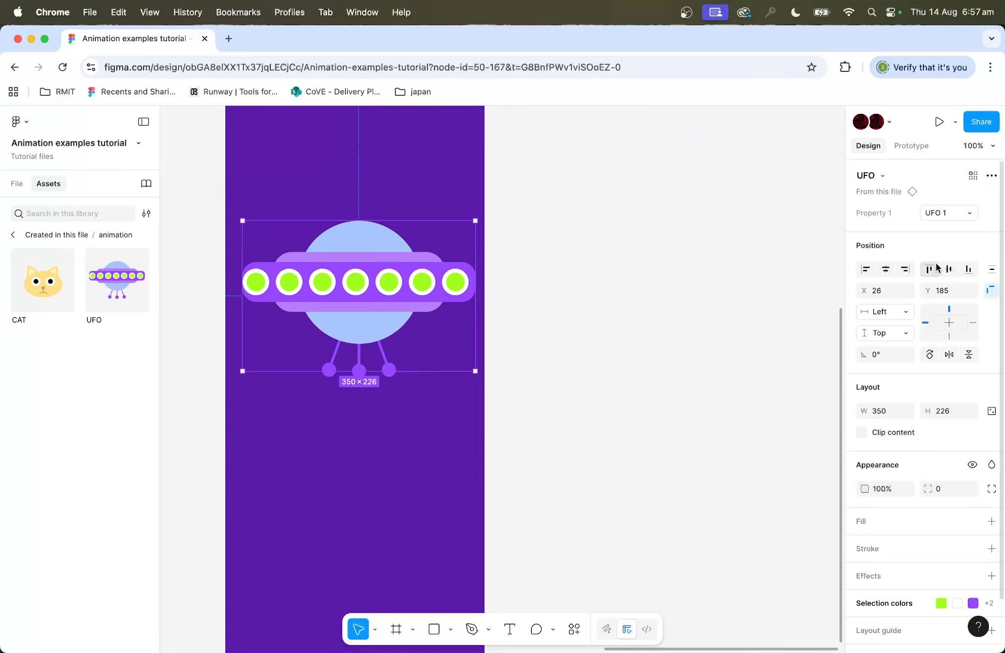
left_click(885, 269)
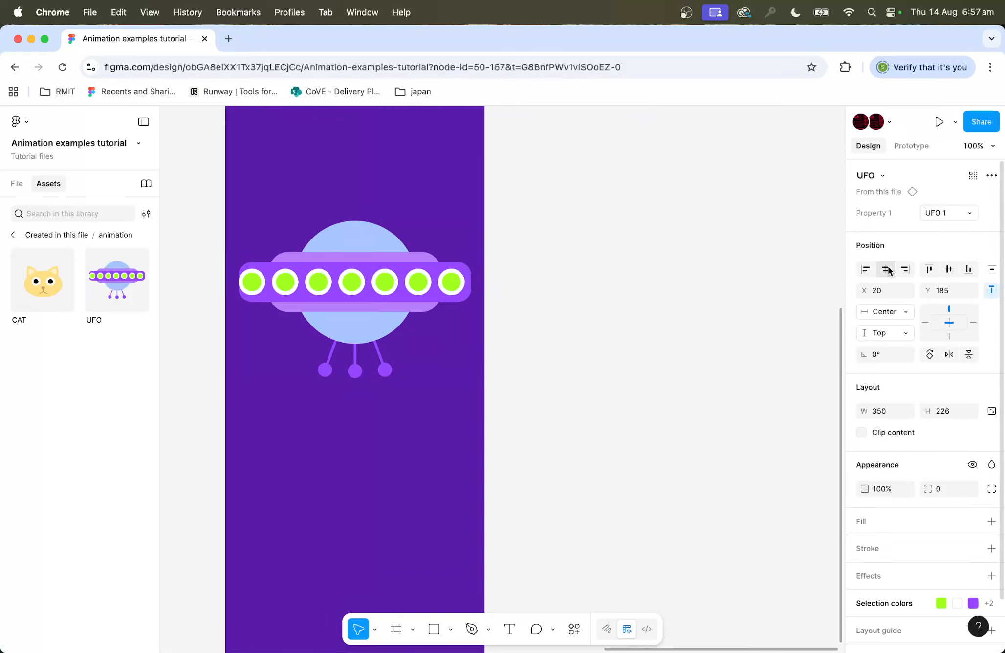
left_click(948, 269)
scroll(726, 315, "up", 4)
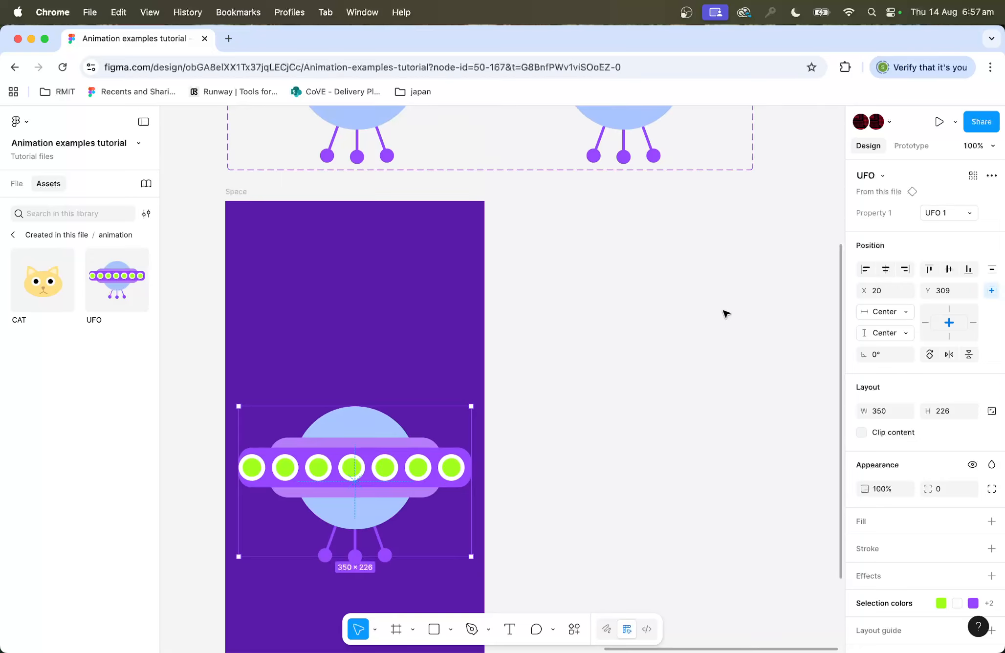
Add a flow starting point named Deep space to the Space frame and preview the flow.
left_click(236, 190)
left_click(910, 145)
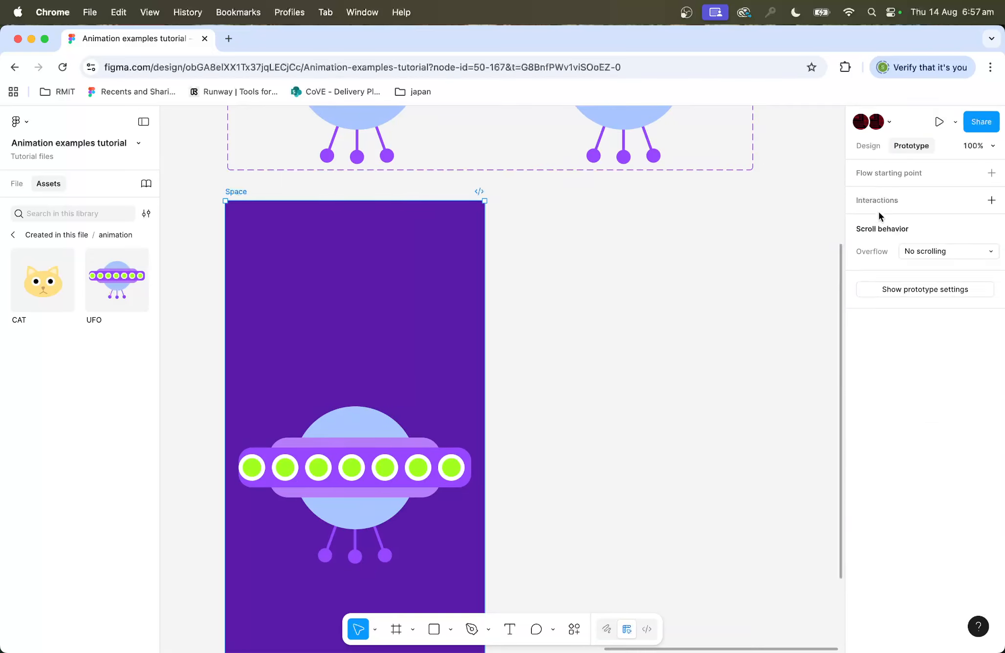
left_click(874, 173)
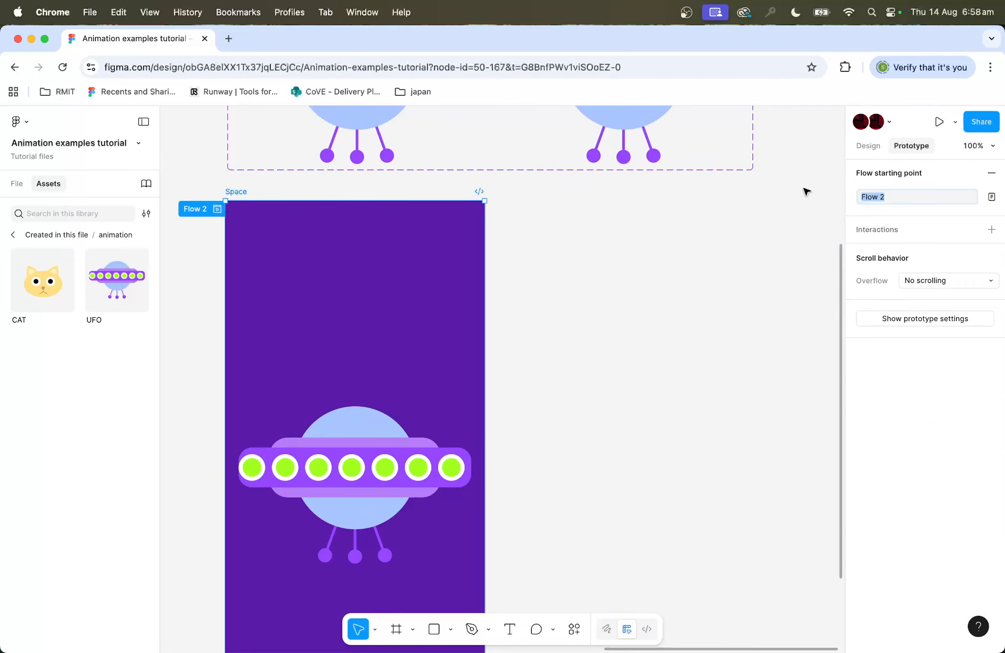
double_click(193, 209)
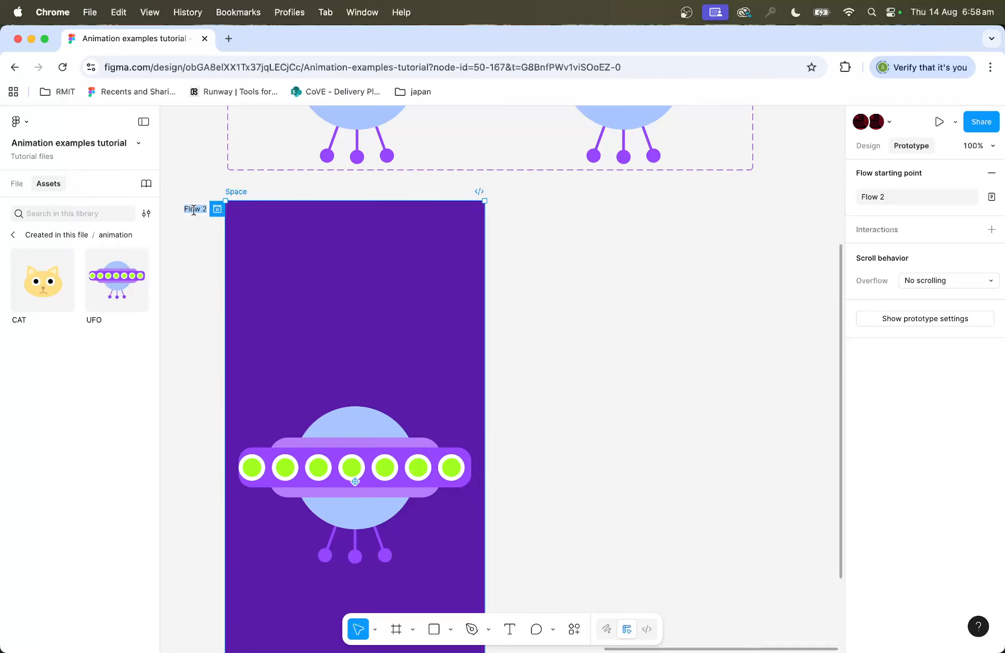
type("Deep space")
key("Return")
left_click(652, 238)
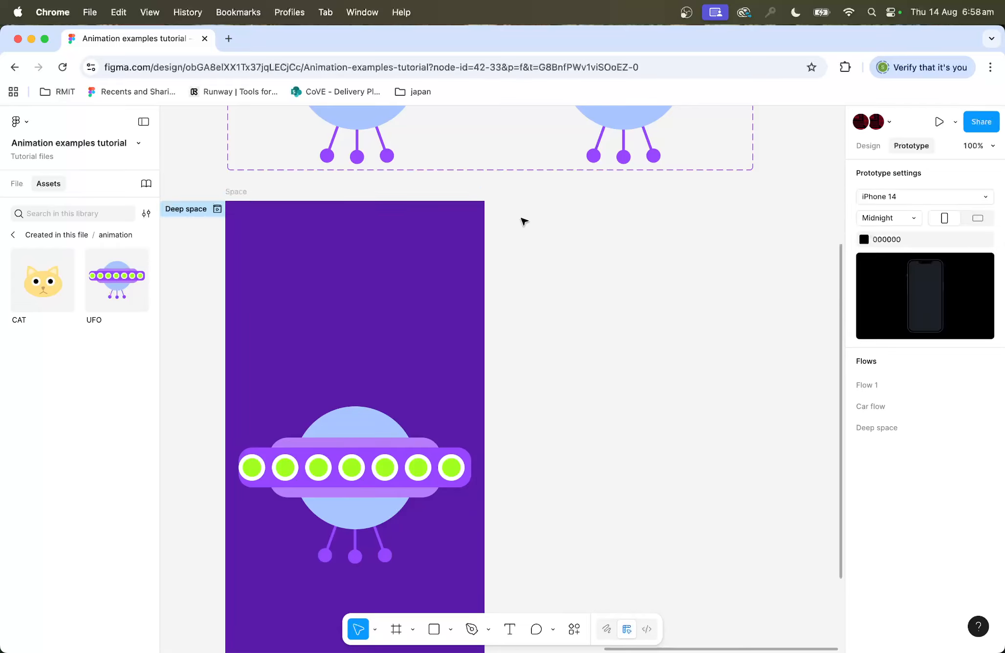
left_click(217, 209)
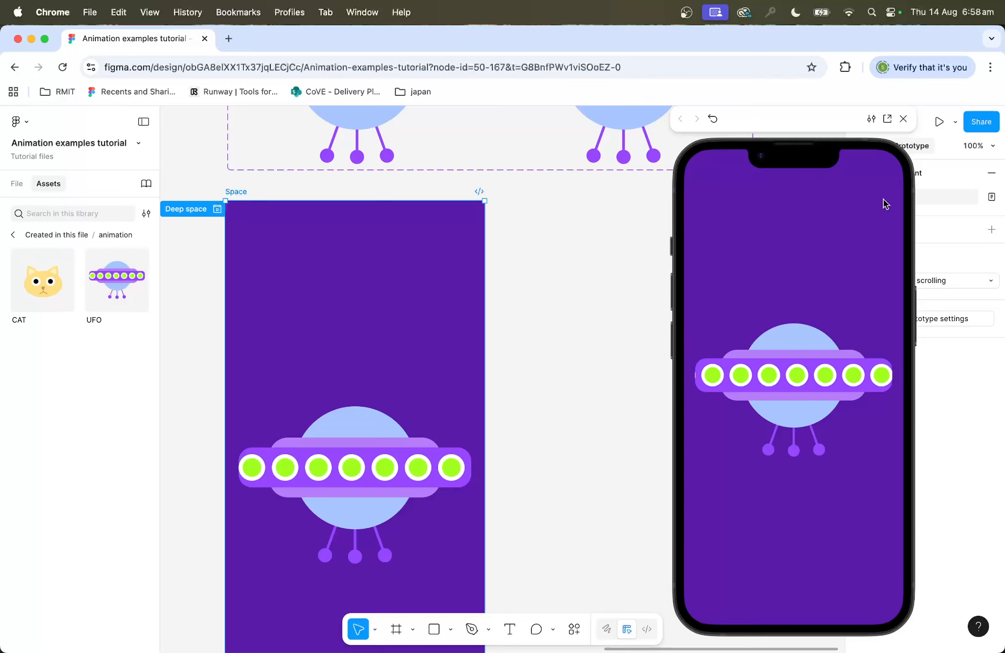
left_click(903, 119)
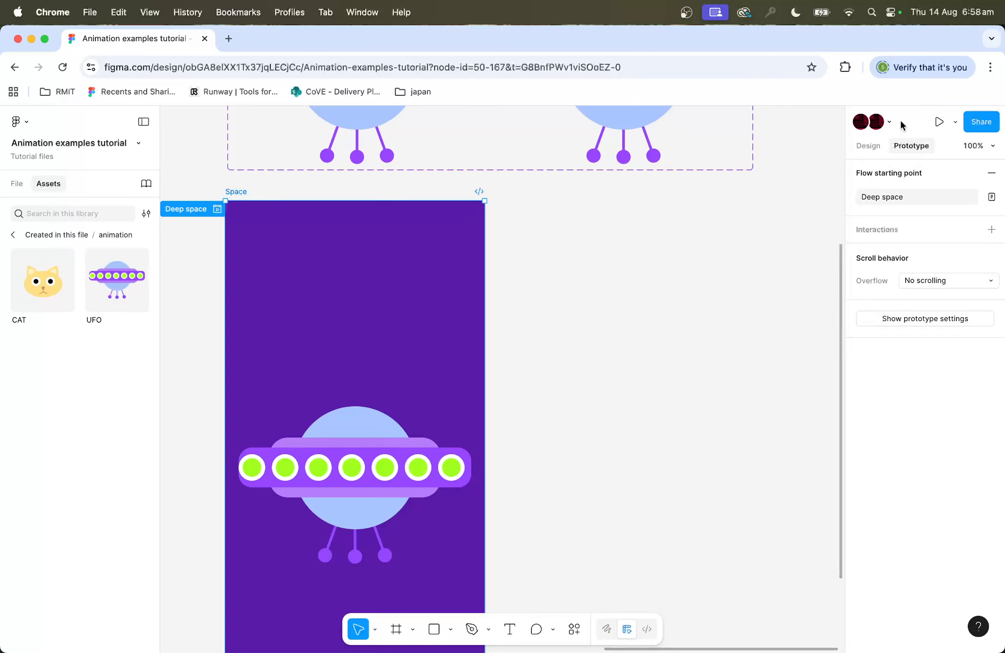
Rotate the UFO instance in the Space frame counter-clockwise to tilt it, and preview the Deep space flow.
left_click(335, 506)
left_click_drag(474, 397, 445, 351)
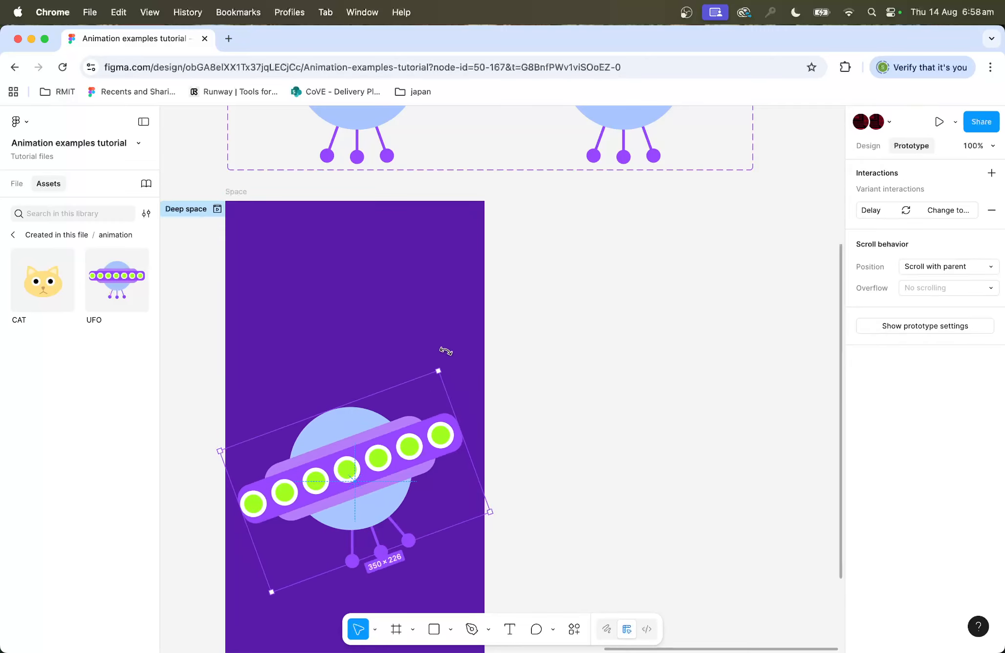
left_click(218, 209)
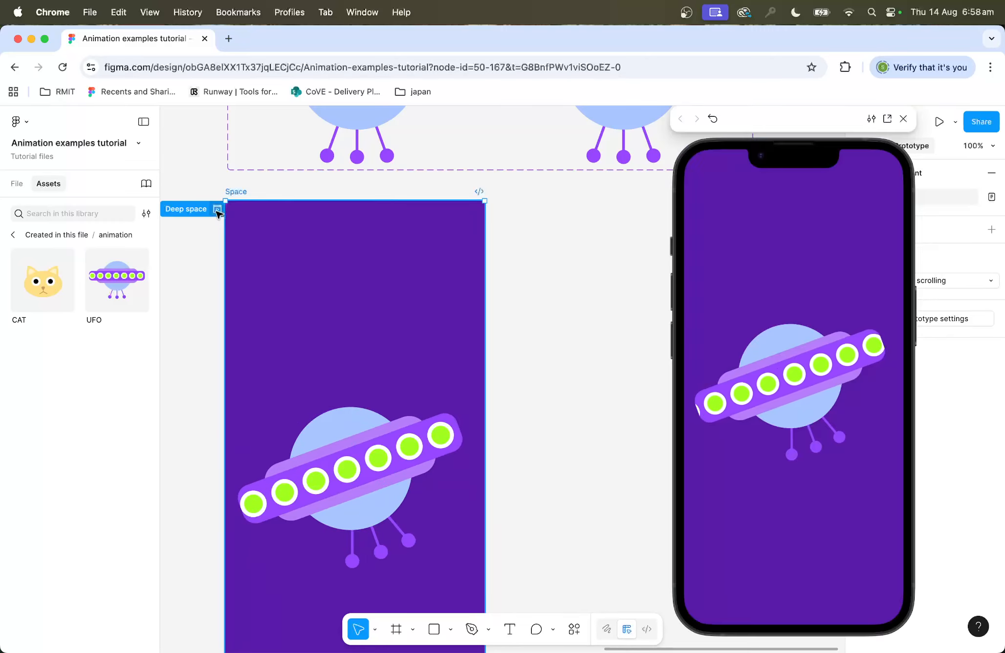